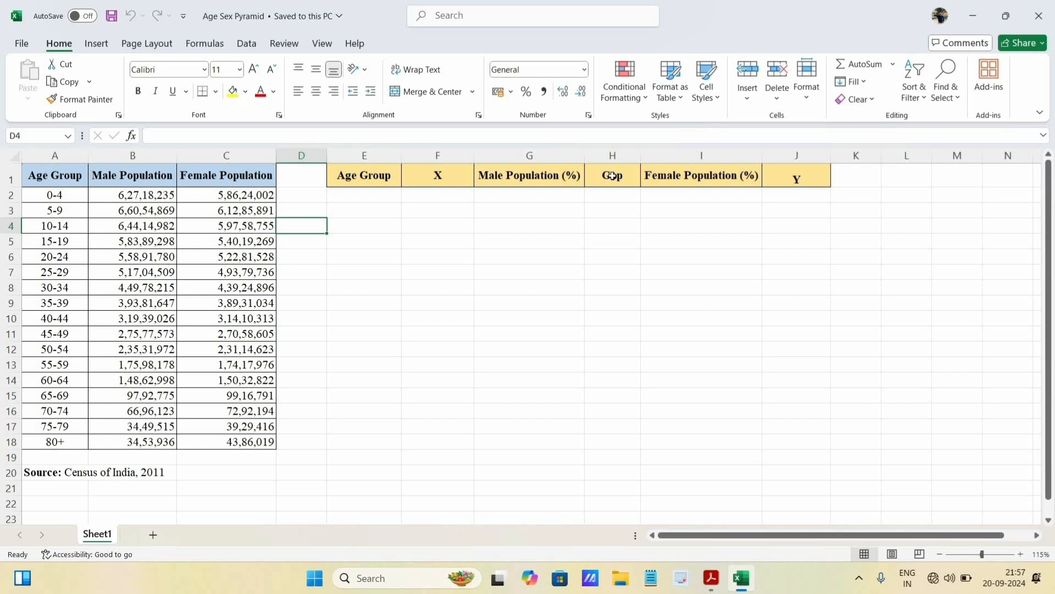
left_click(372, 193)
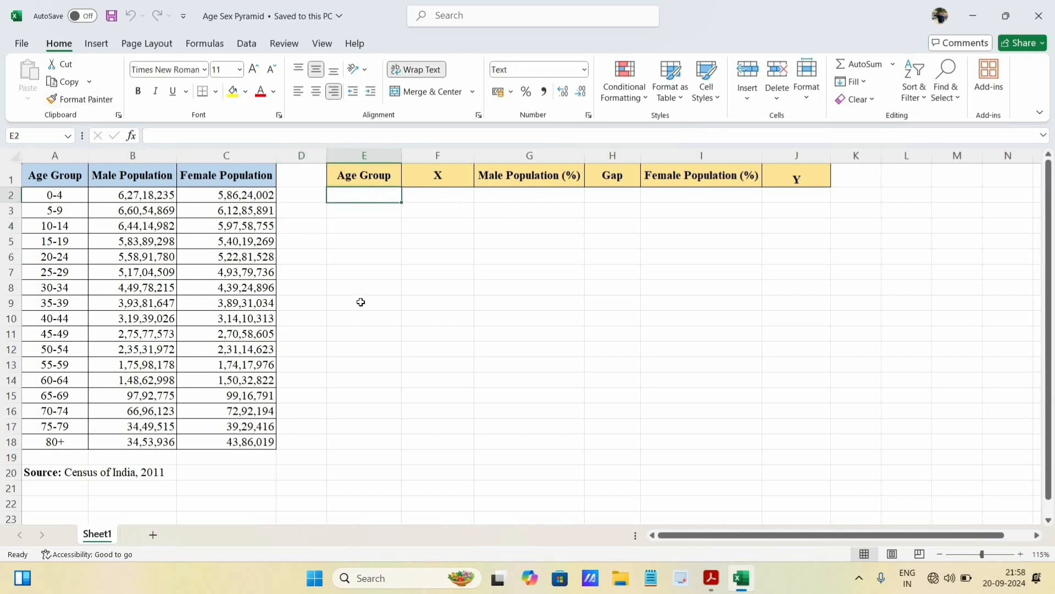
type("0-4")
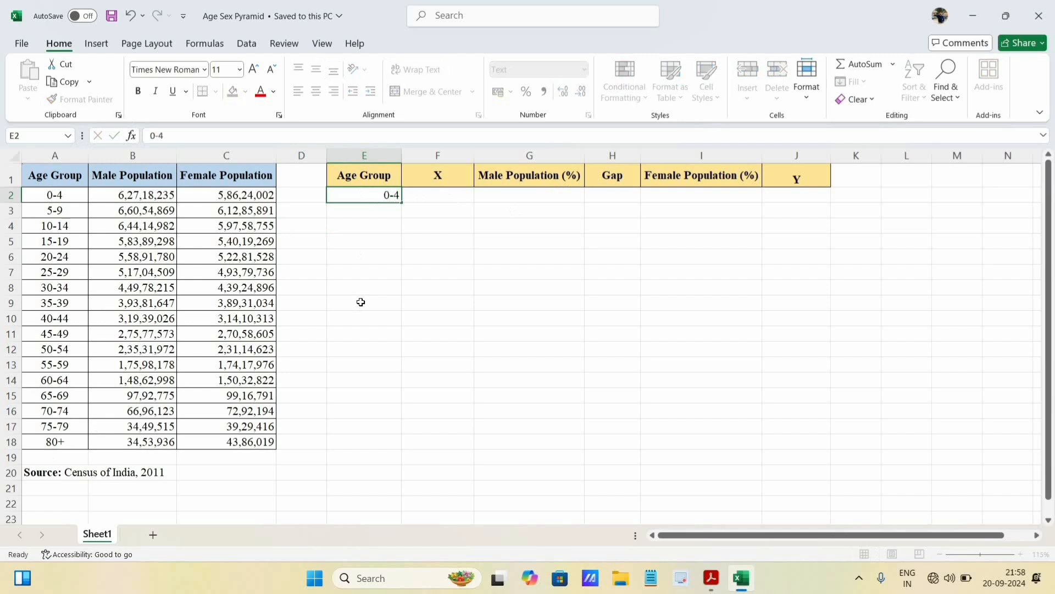
key("Return")
type("5-9")
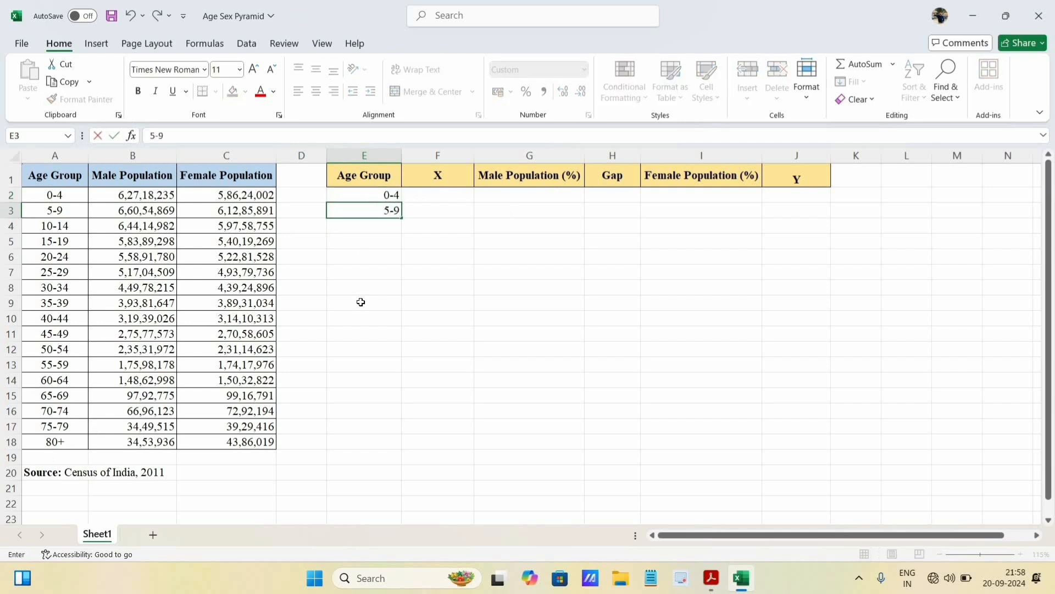
key("Return")
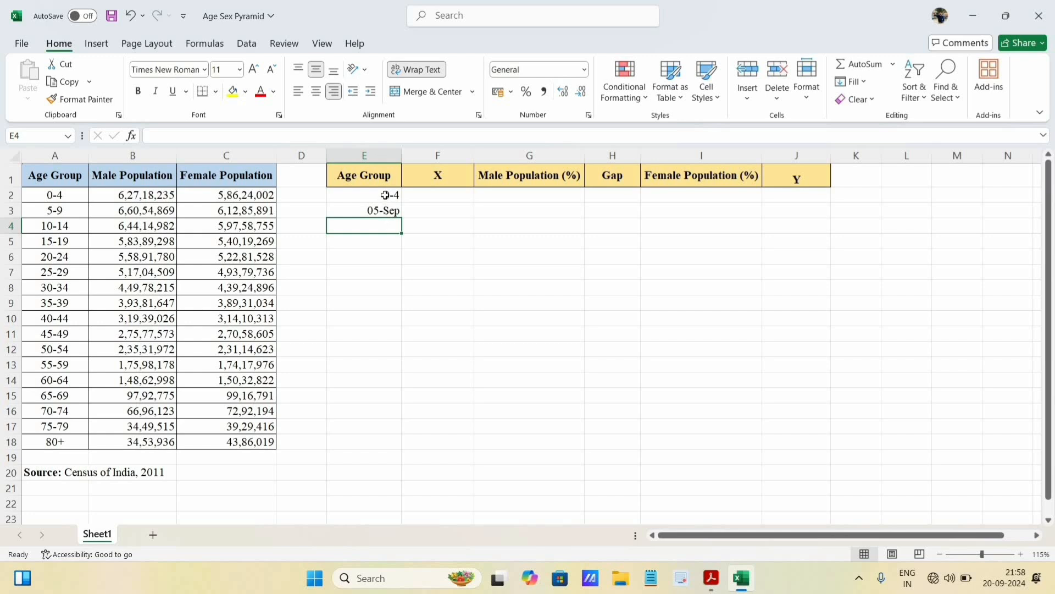
left_click_drag(387, 196, 387, 214)
key("Delete")
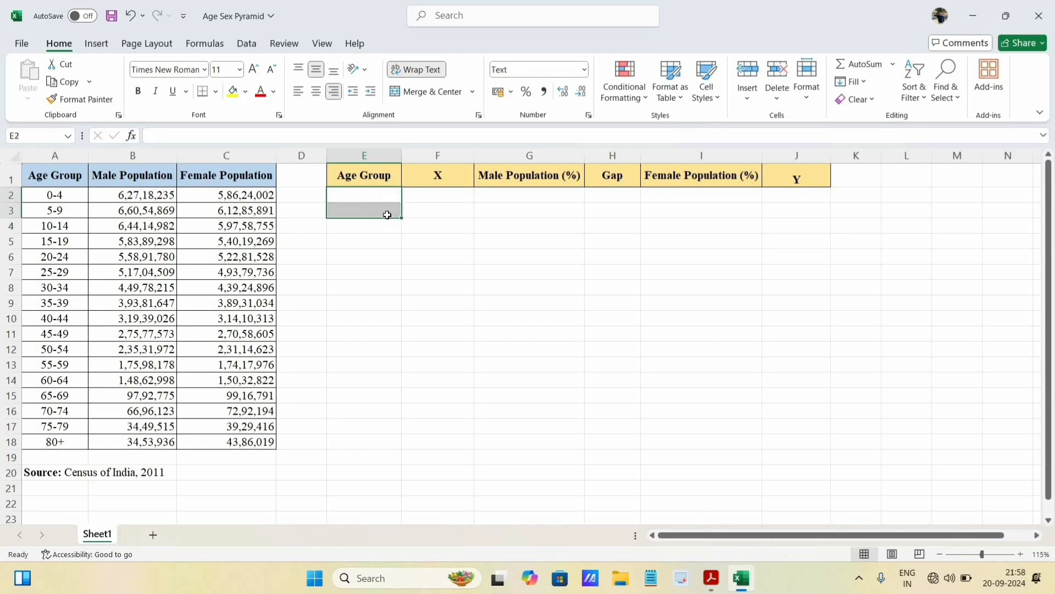
- Format the empty Age Group cells E2:E18 as Text
left_click_drag(376, 197, 373, 443)
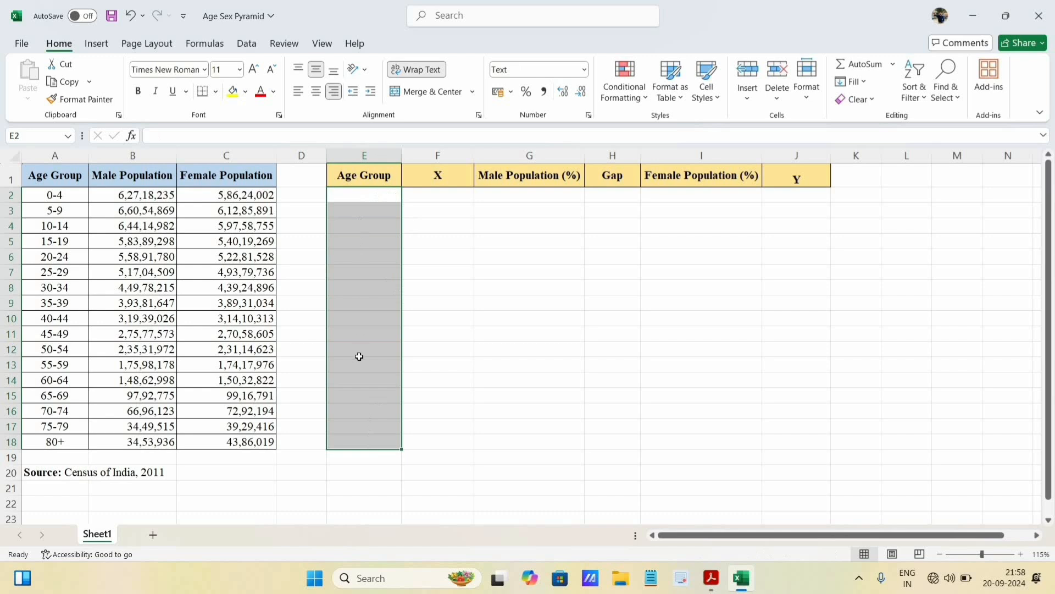
right_click(365, 300)
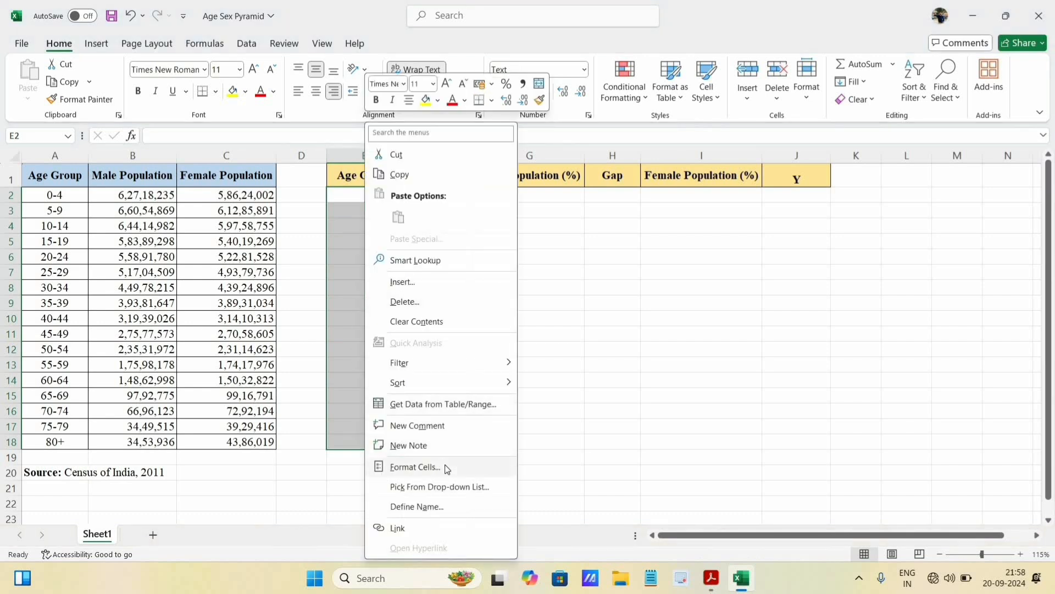
left_click(471, 473)
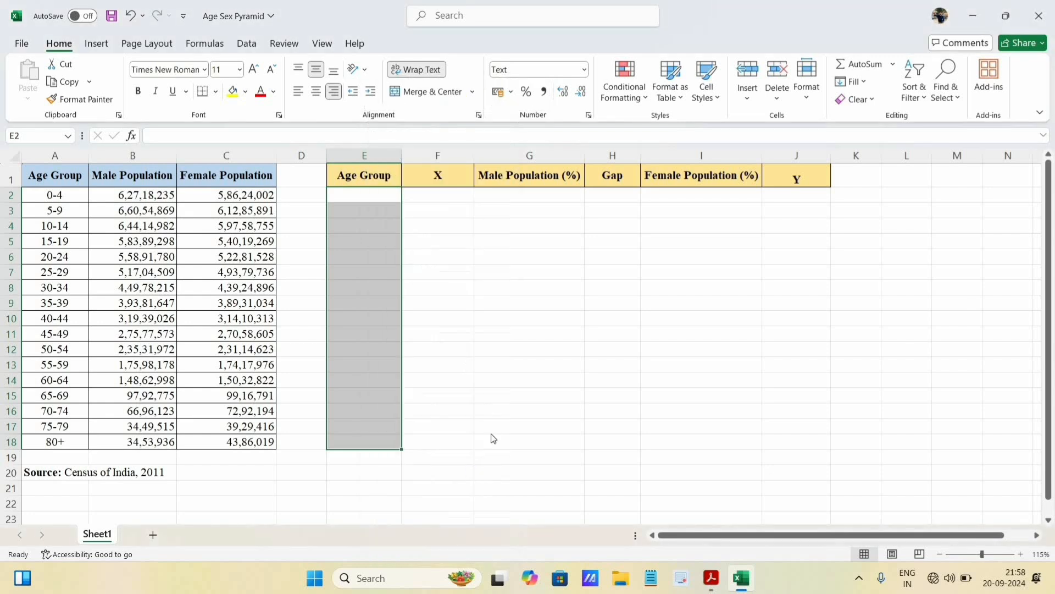
left_click_drag(556, 220, 798, 121)
left_click(550, 262)
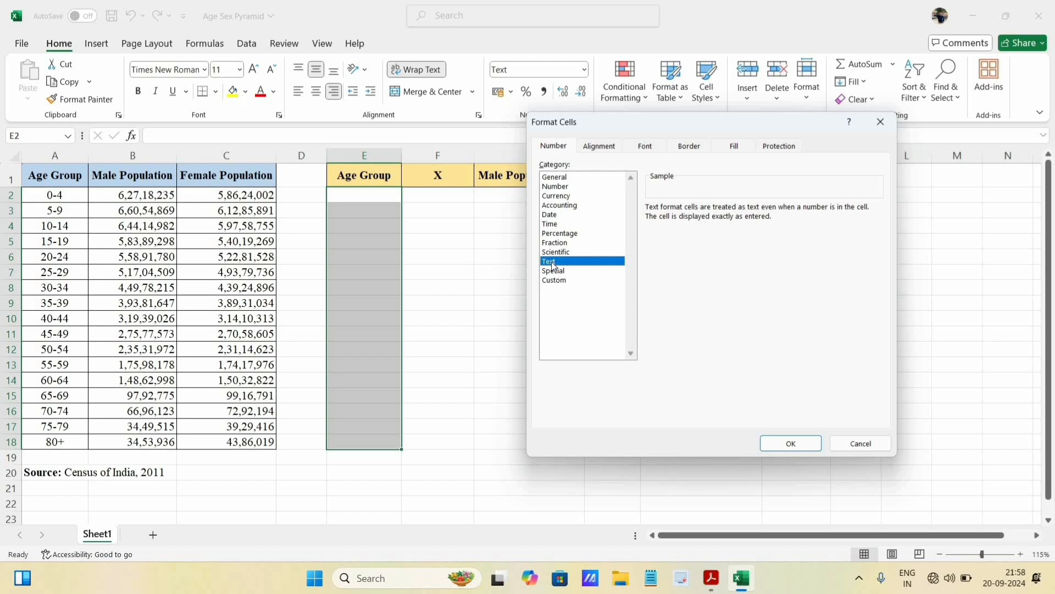
left_click(807, 447)
- Enter the age groups 0-4 in E2 and 5-9 in E3
left_click(376, 197)
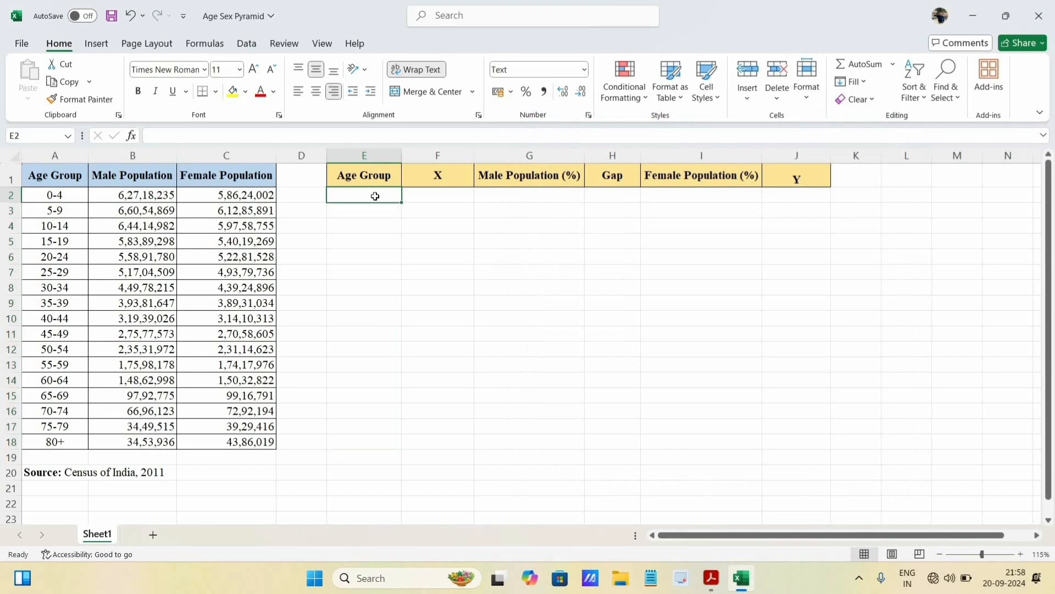
type("0-4")
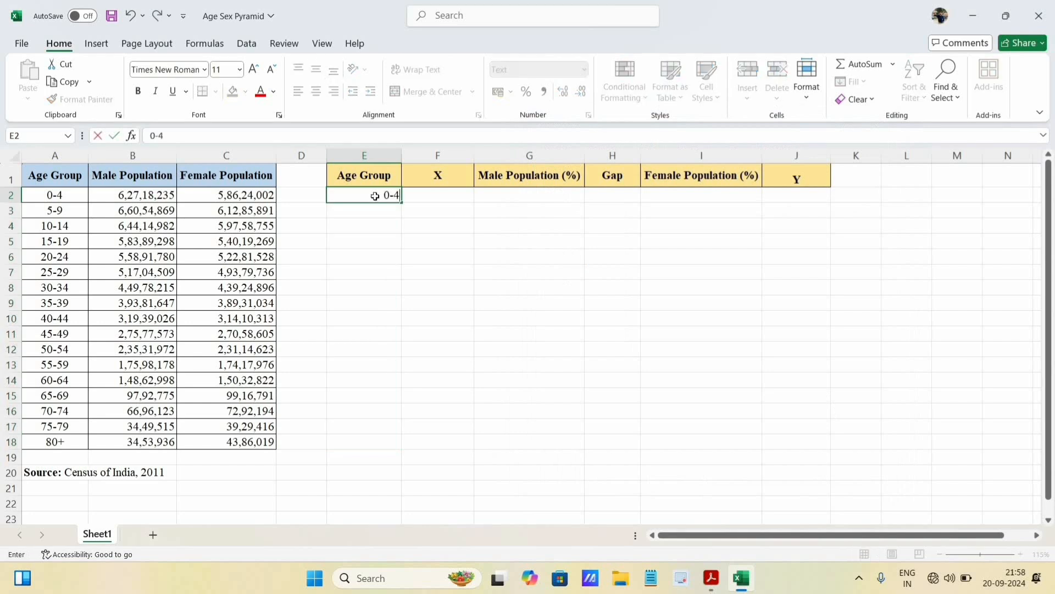
key("Return")
type("5-9")
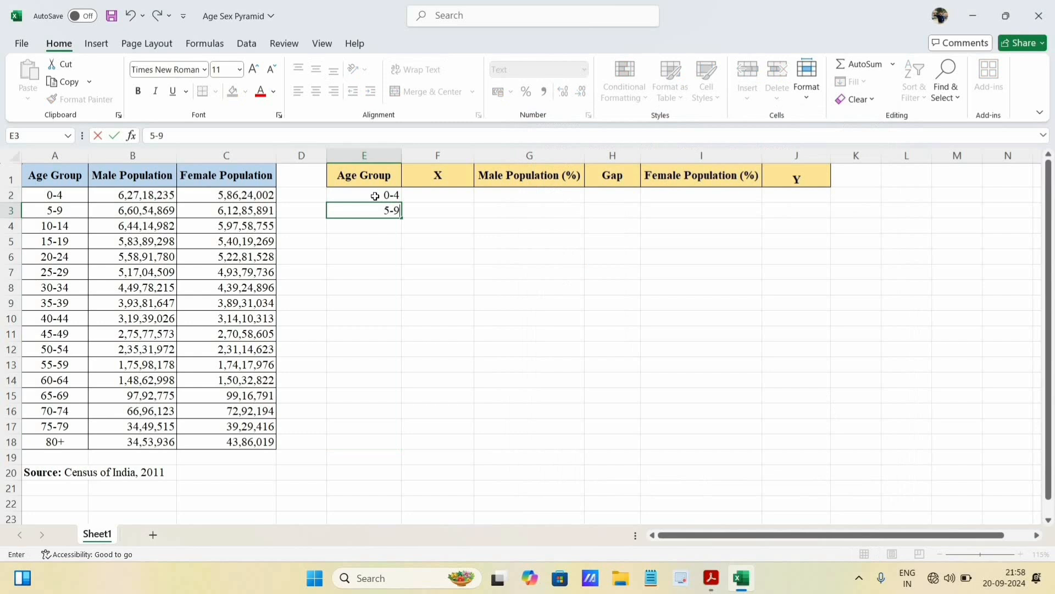
key("Return")
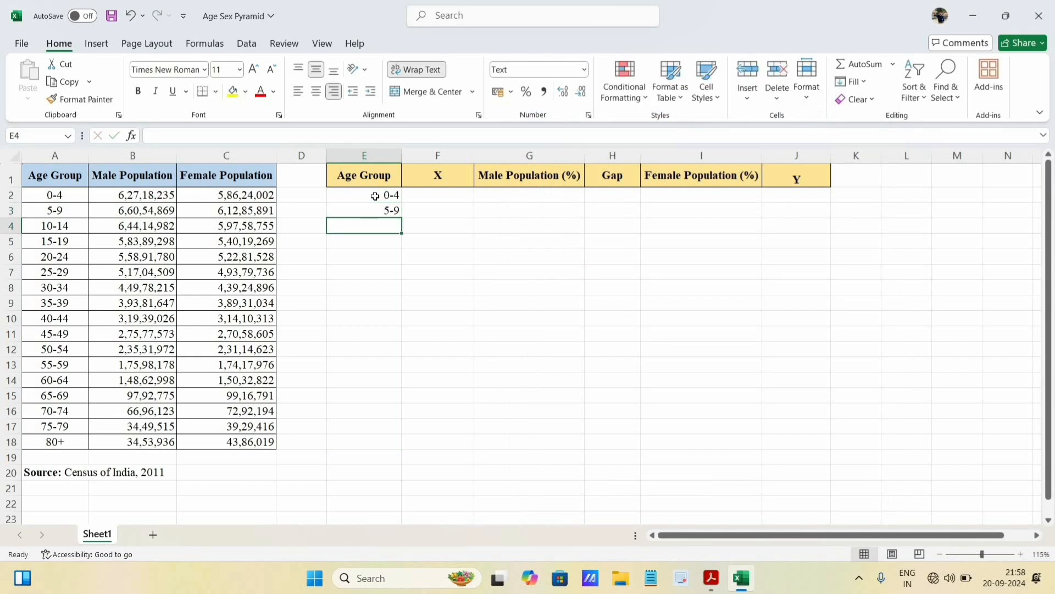
- Copy the age groups 10-14 through 80+ from A4:A18 into the second table starting at E4
left_click_drag(63, 228, 57, 441)
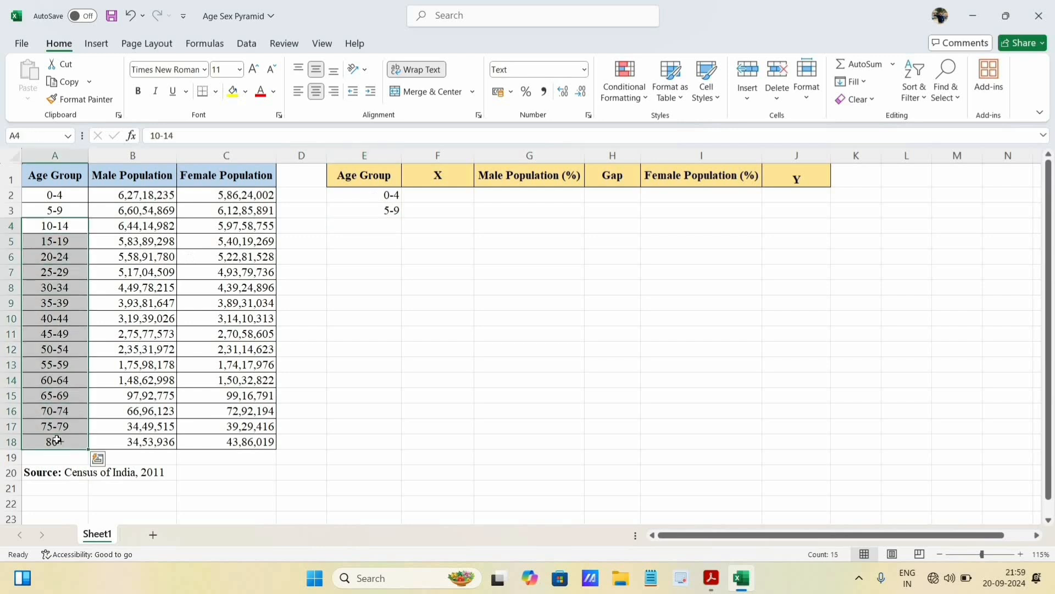
key("ctrl+c")
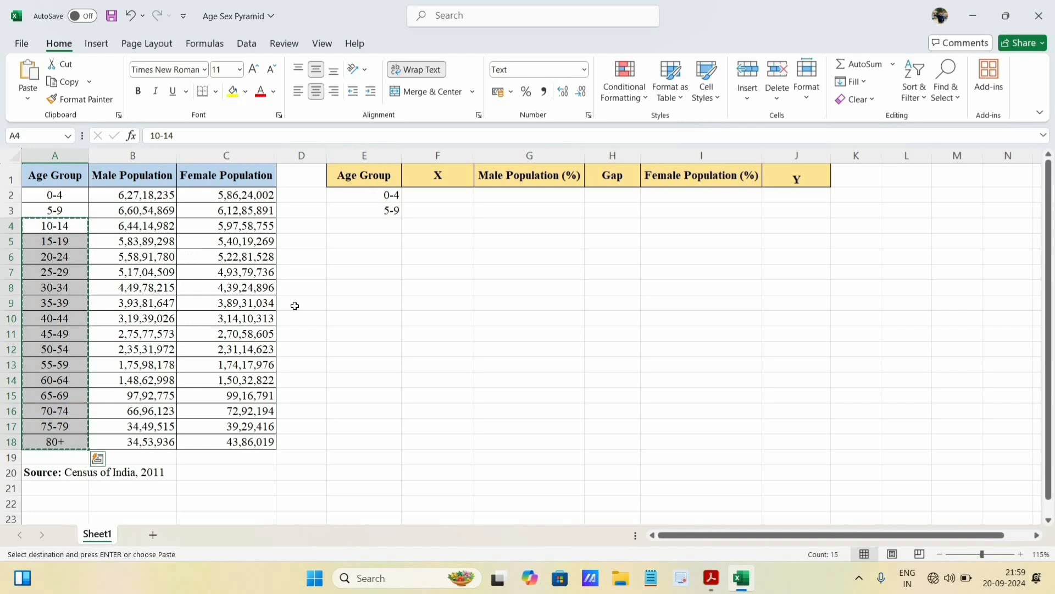
left_click(379, 229)
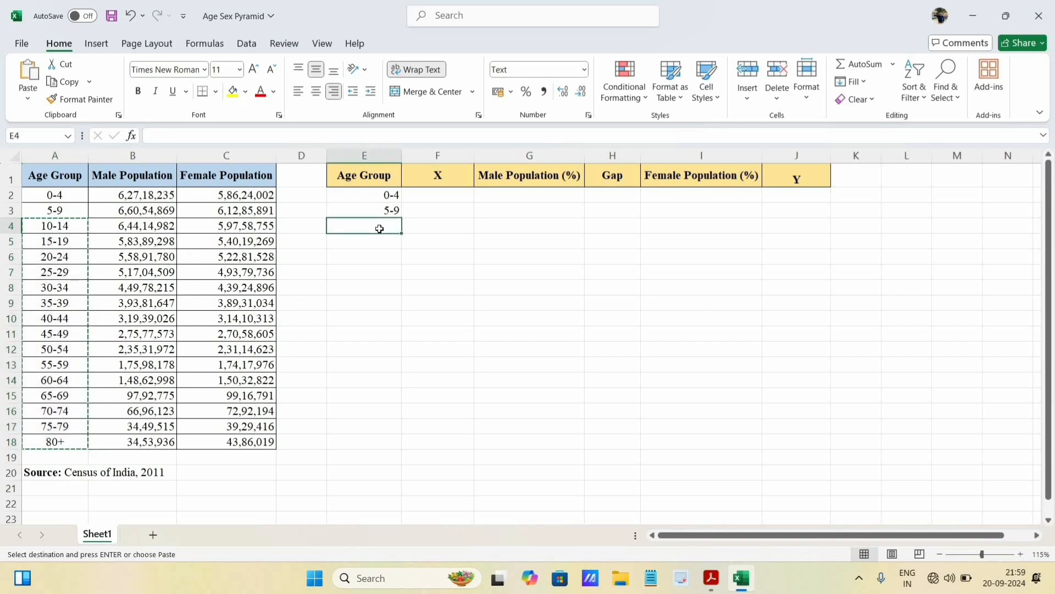
key("ctrl+v")
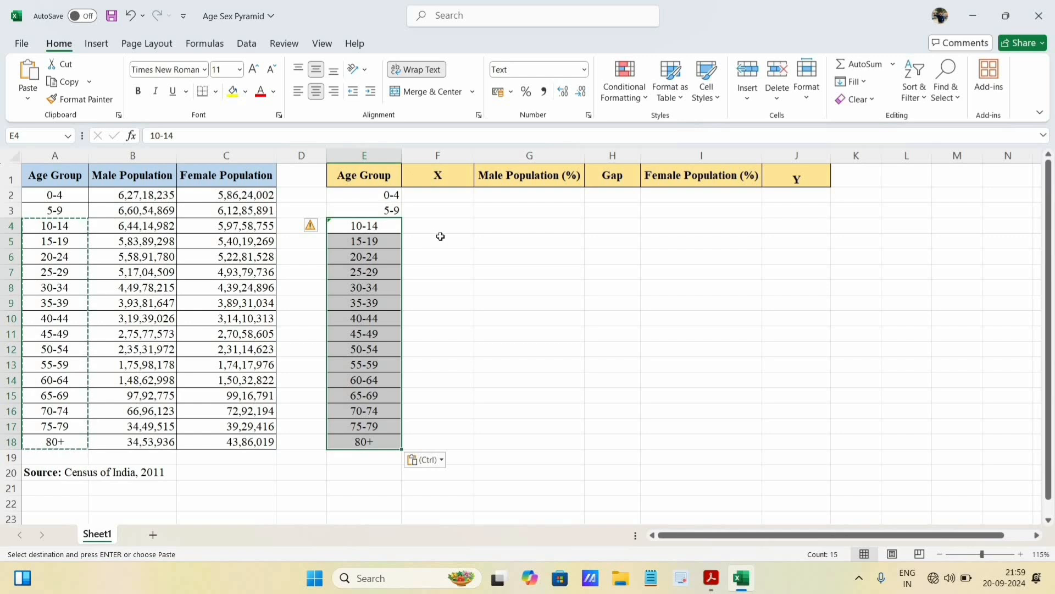
- Center the age groups in E2:E18 horizontally
left_click_drag(387, 195, 385, 441)
left_click(317, 92)
left_click(438, 226)
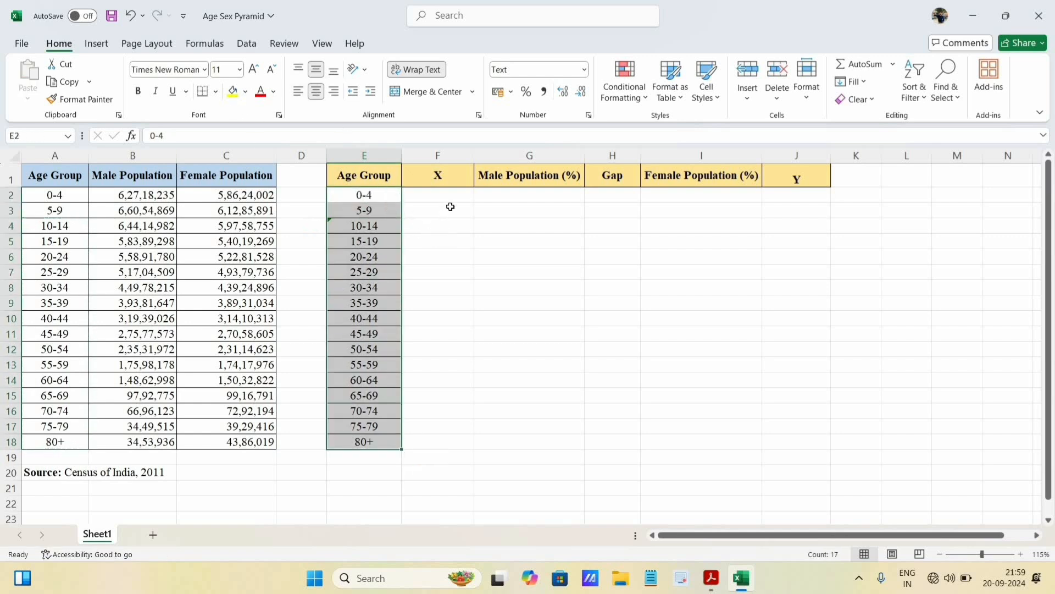
left_click(517, 191)
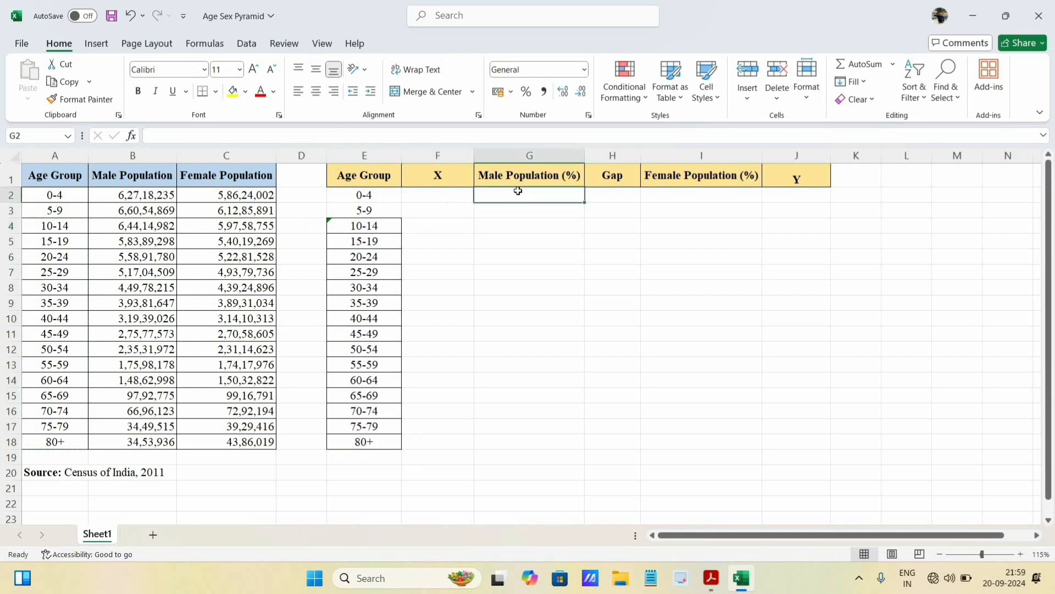
left_click(686, 194)
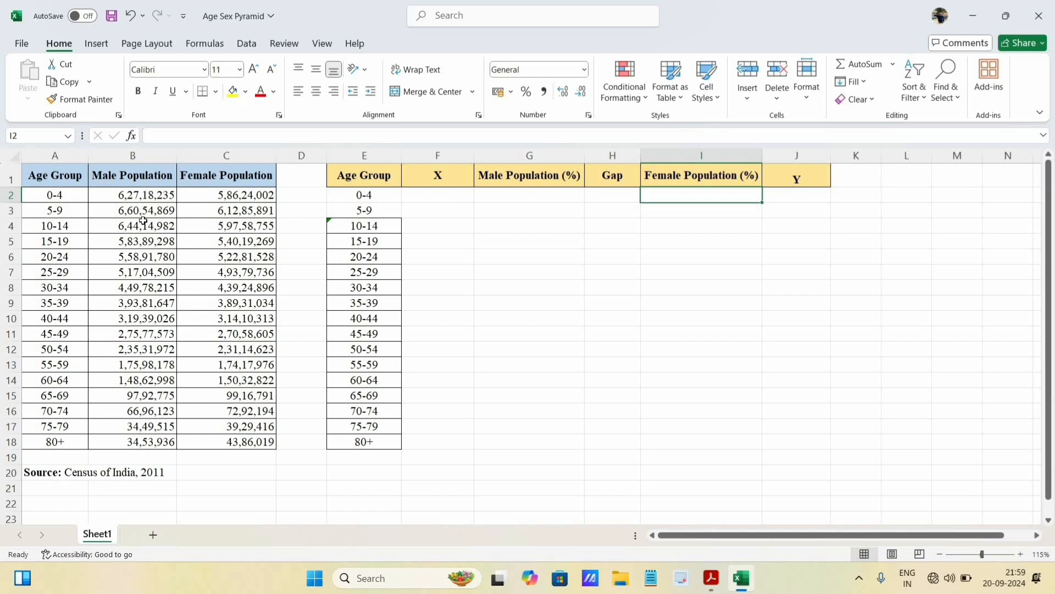
- Total the Male Population and Female Population columns in B19 and C19 with AutoSum
left_click_drag(134, 196, 137, 225)
left_click_drag(145, 385, 126, 457)
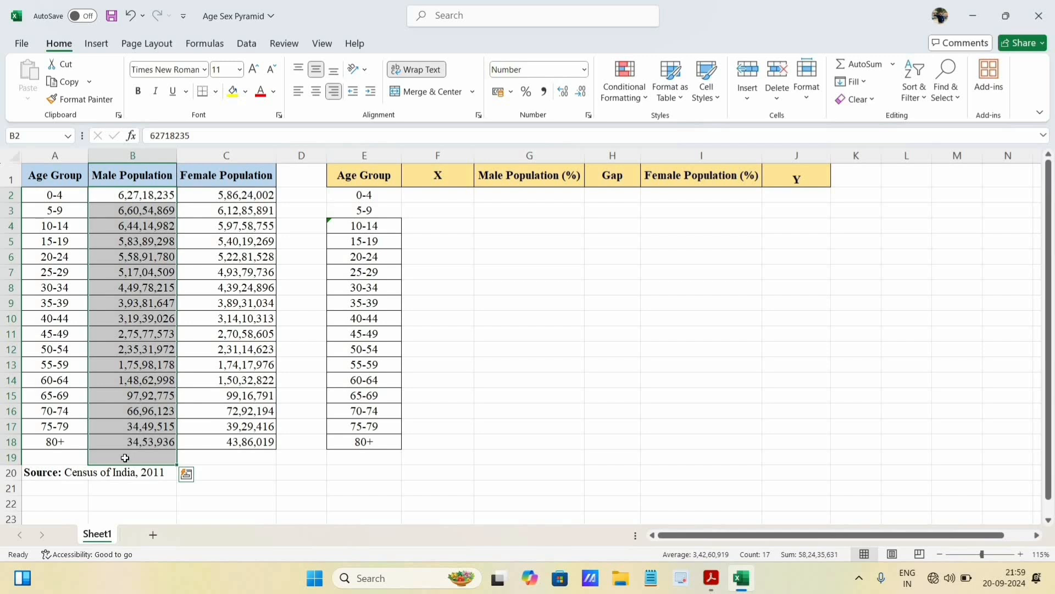
left_click_drag(132, 195, 124, 456)
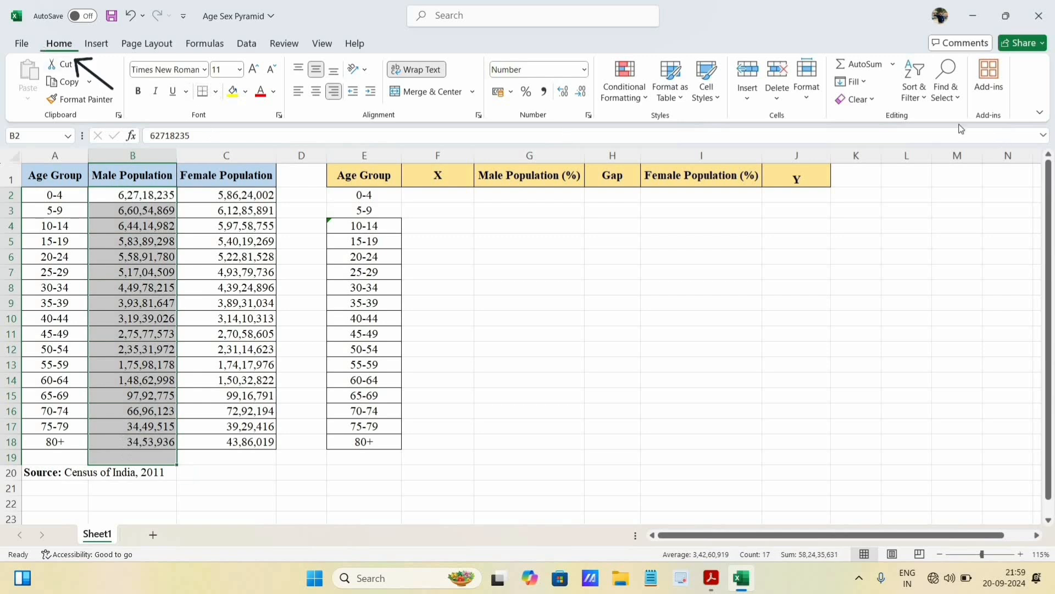
left_click(866, 66)
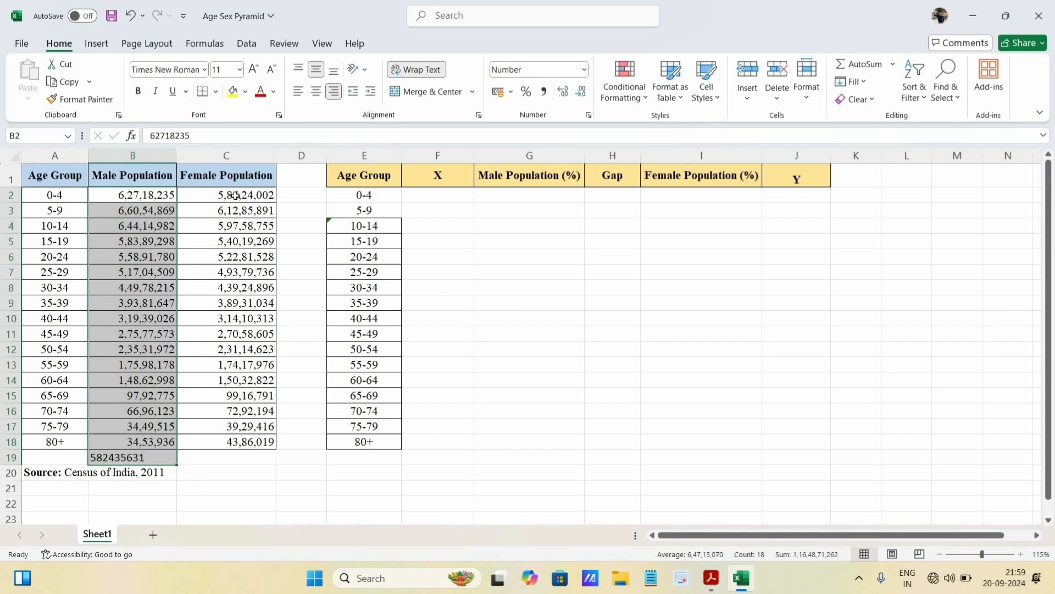
left_click_drag(237, 195, 218, 457)
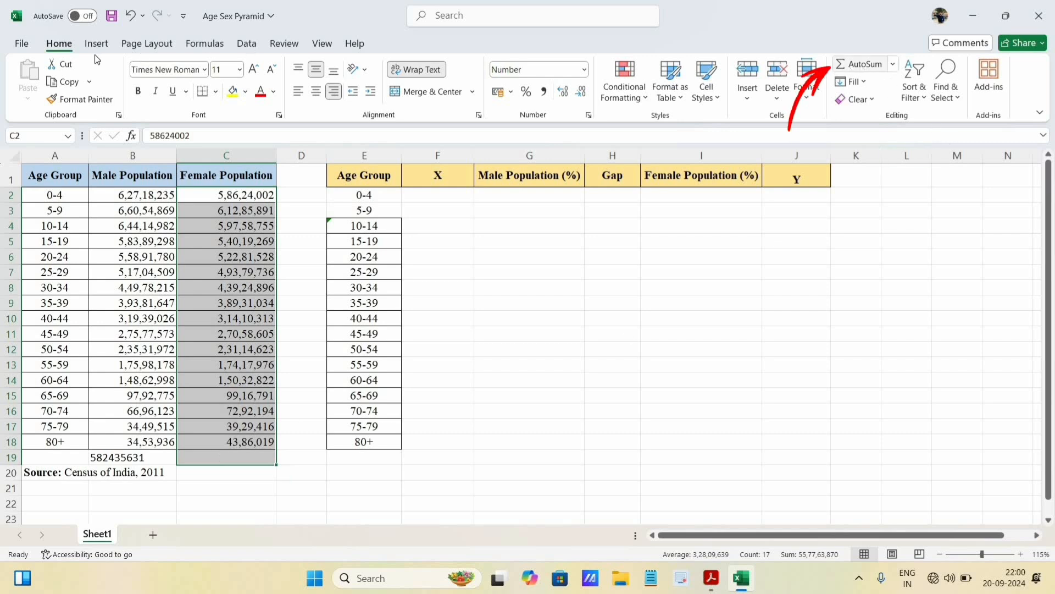
left_click(869, 64)
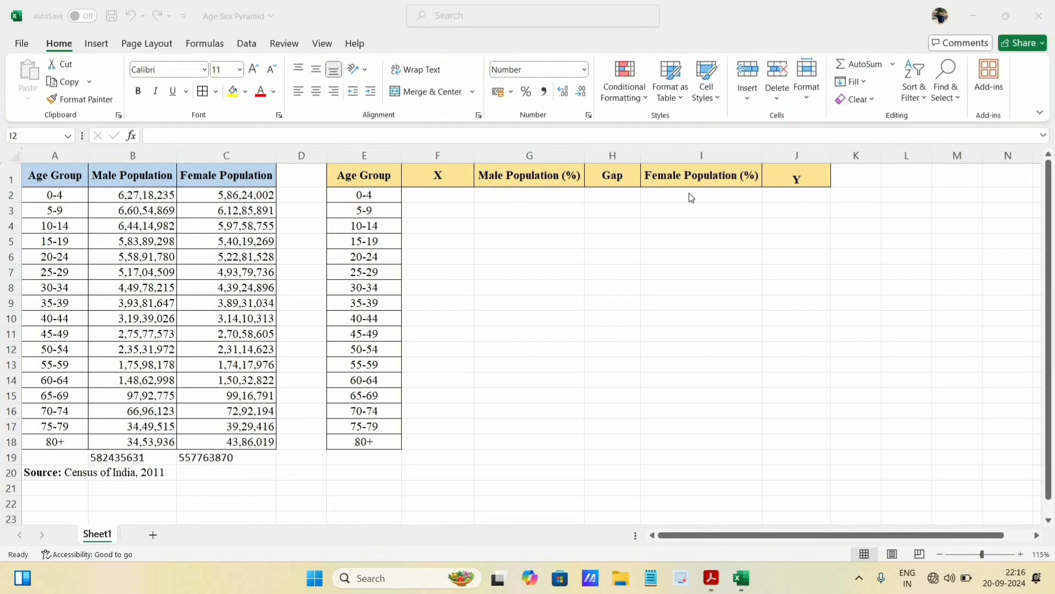
- Calculate the male percentage for age group 0-4 in G2 with the formula =(B2/$B$19)*100
left_click(508, 193)
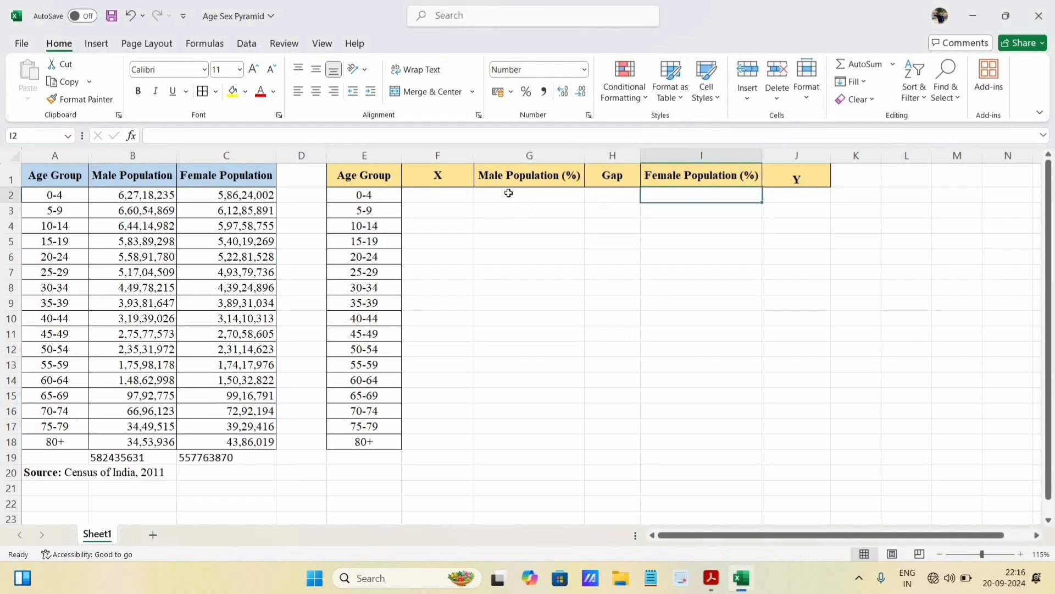
left_click(508, 192)
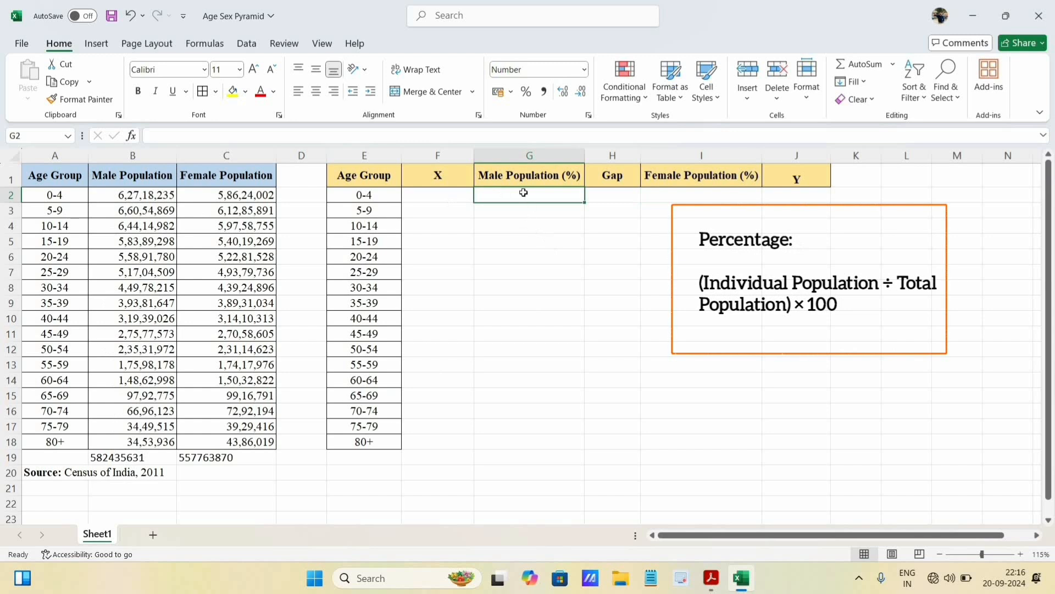
type("=")
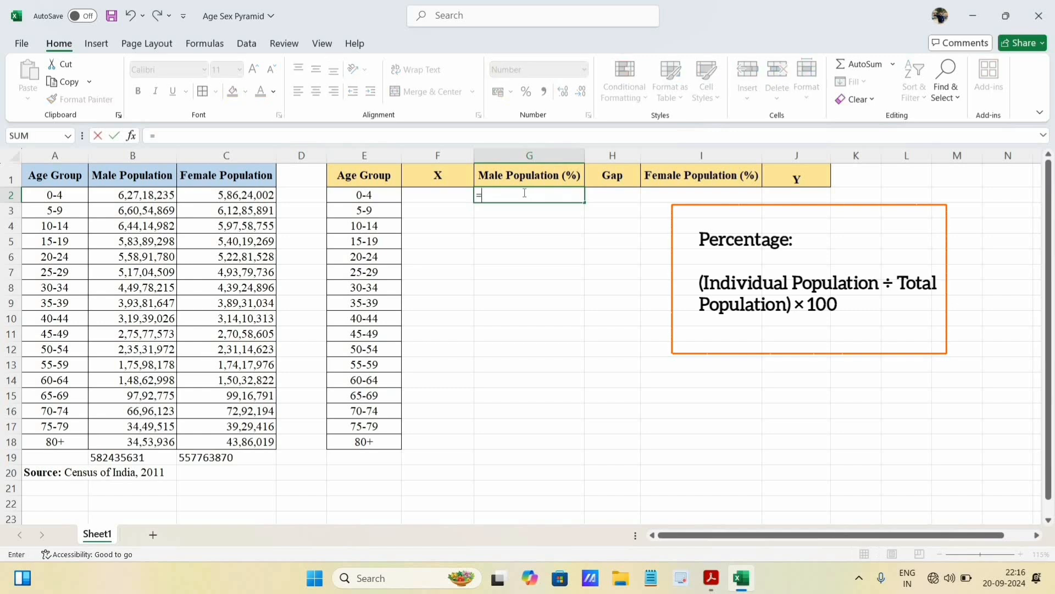
type("(")
left_click(128, 196)
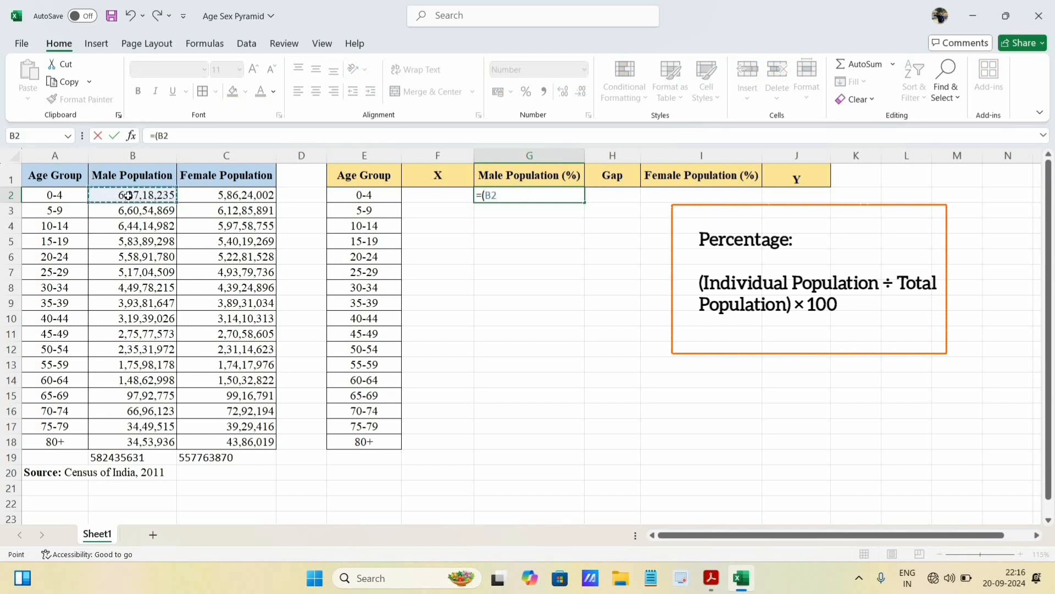
type("/")
left_click(123, 460)
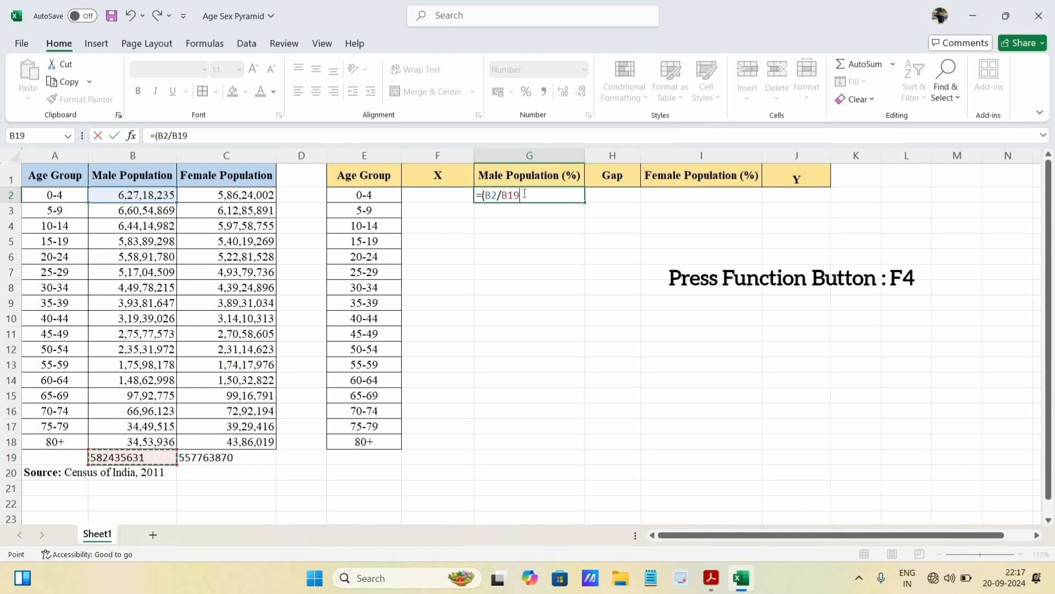
key("F4")
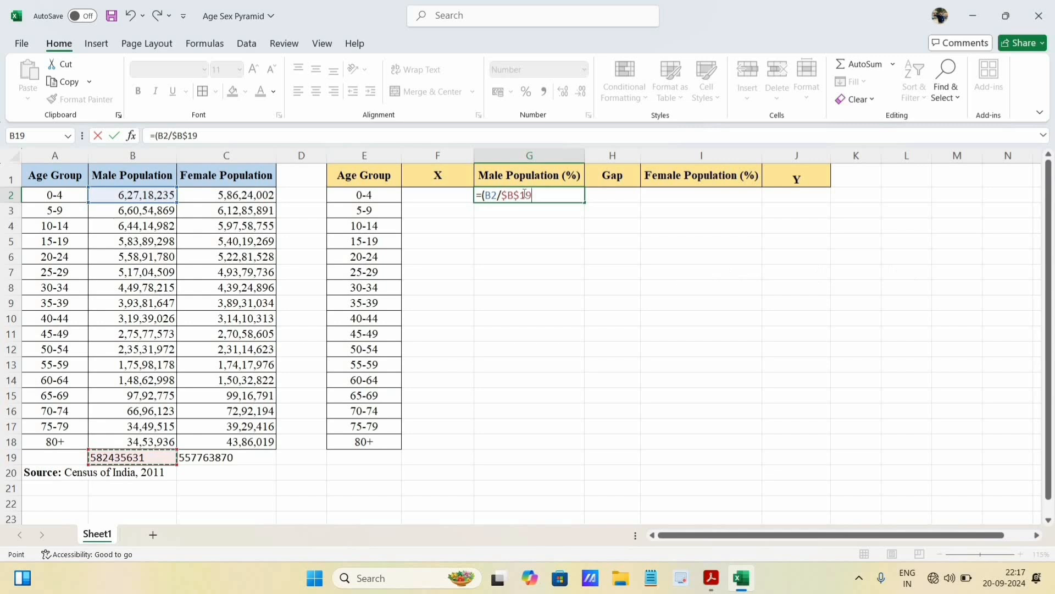
type(")*100")
key("Return")
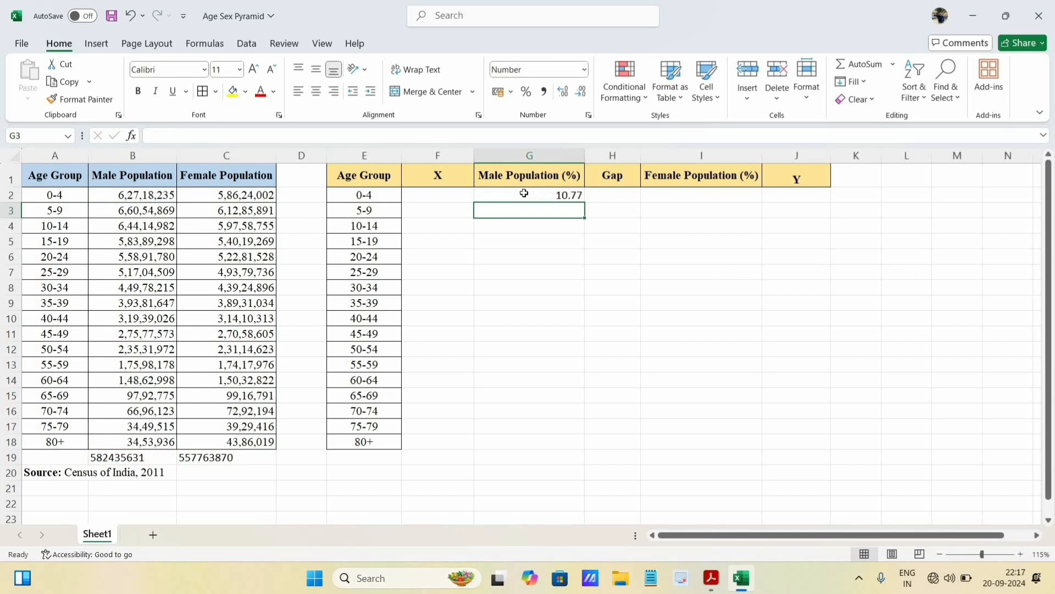
- Fill the male percentage formula from G2 down to G18 for the remaining age groups
left_click(524, 193)
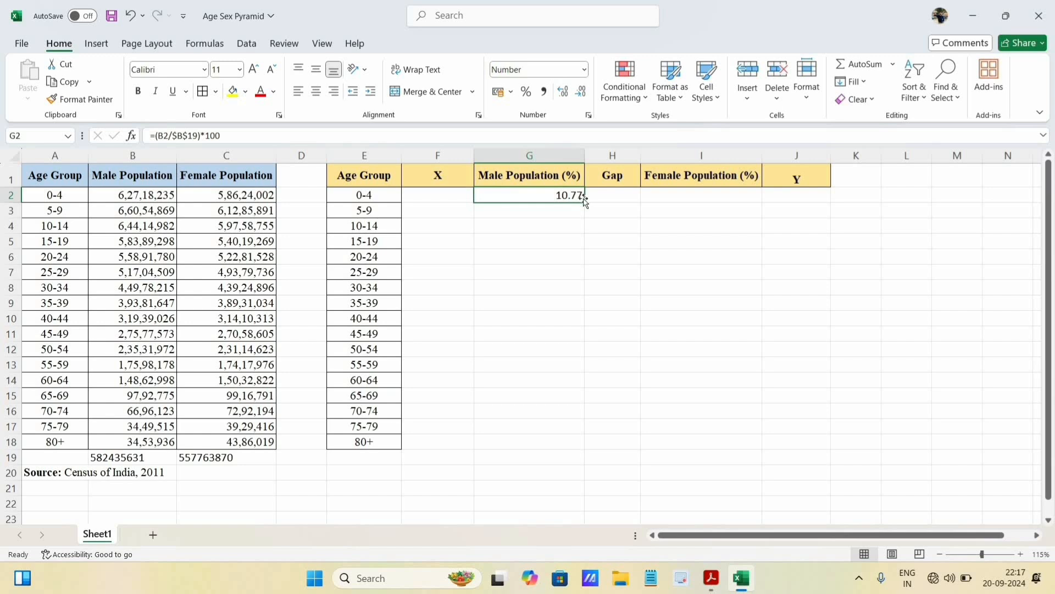
left_click_drag(584, 202, 601, 455)
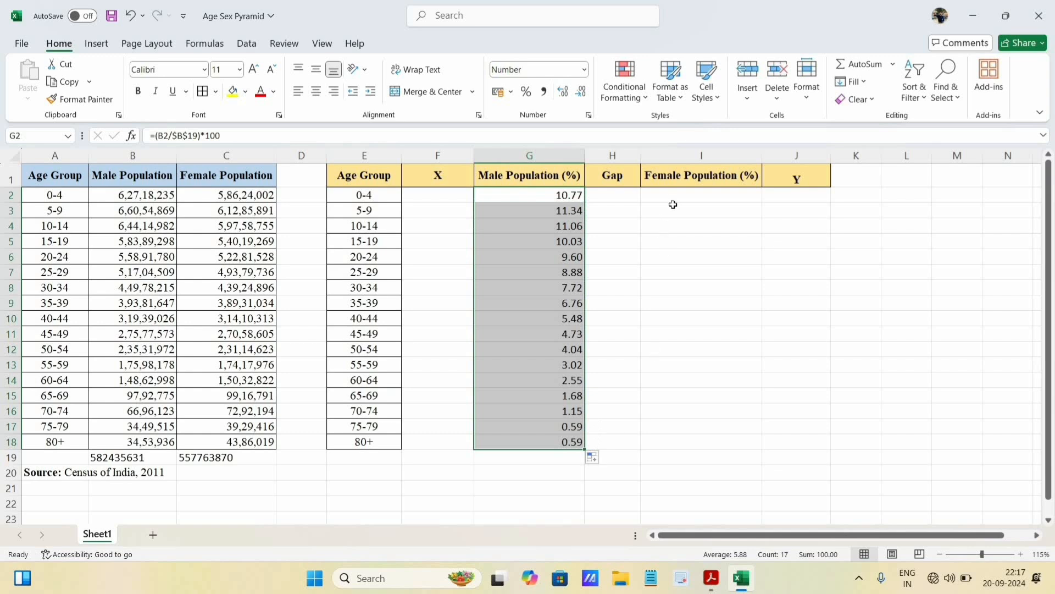
- Calculate the female percentage in I2 with the formula =(C2/$C$19)*100 and fill it down to I18
left_click(687, 192)
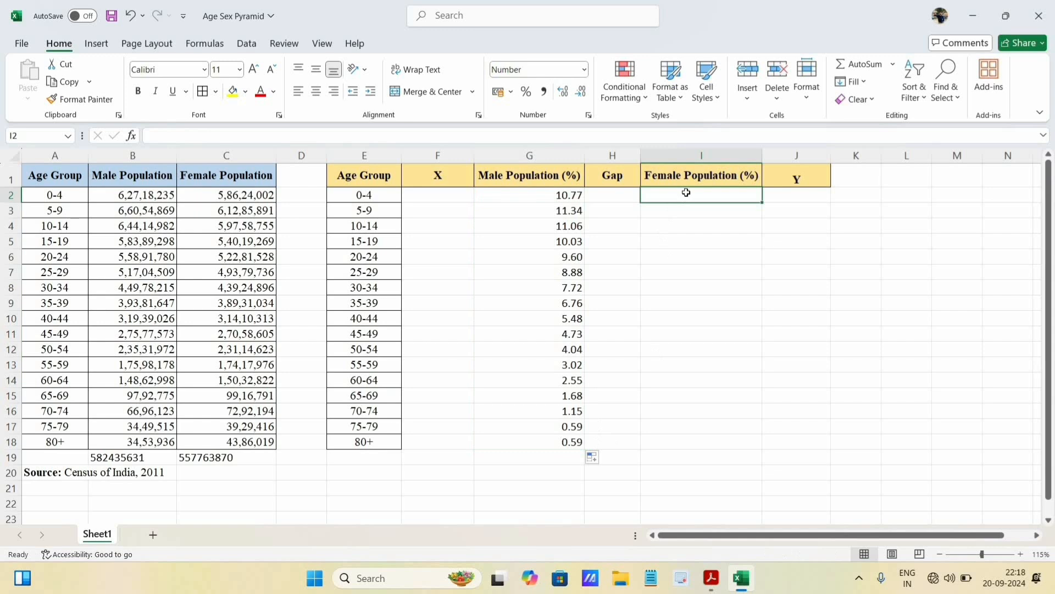
type("=")
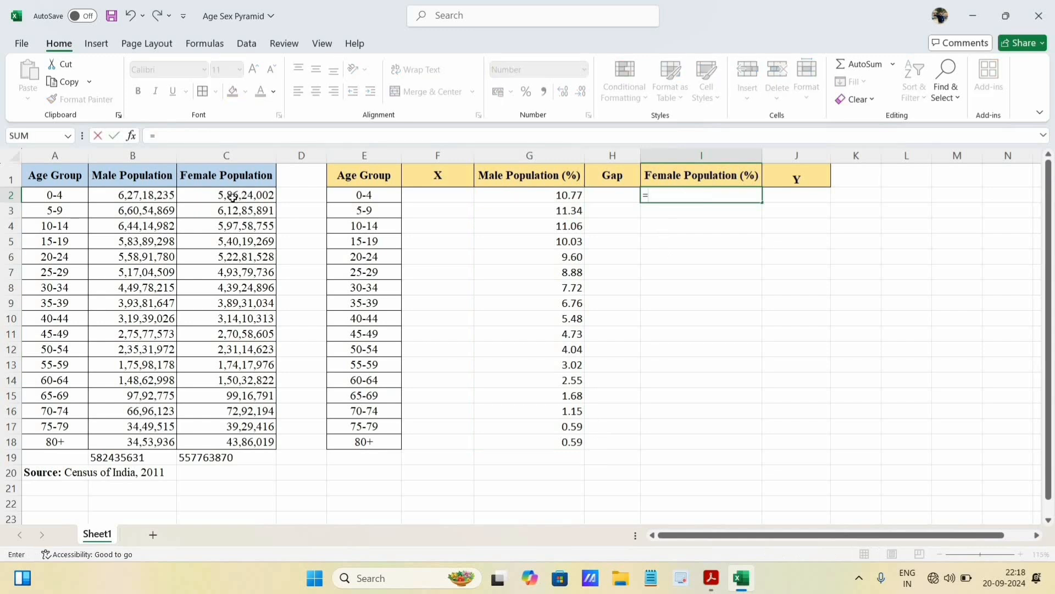
type("(")
left_click(229, 194)
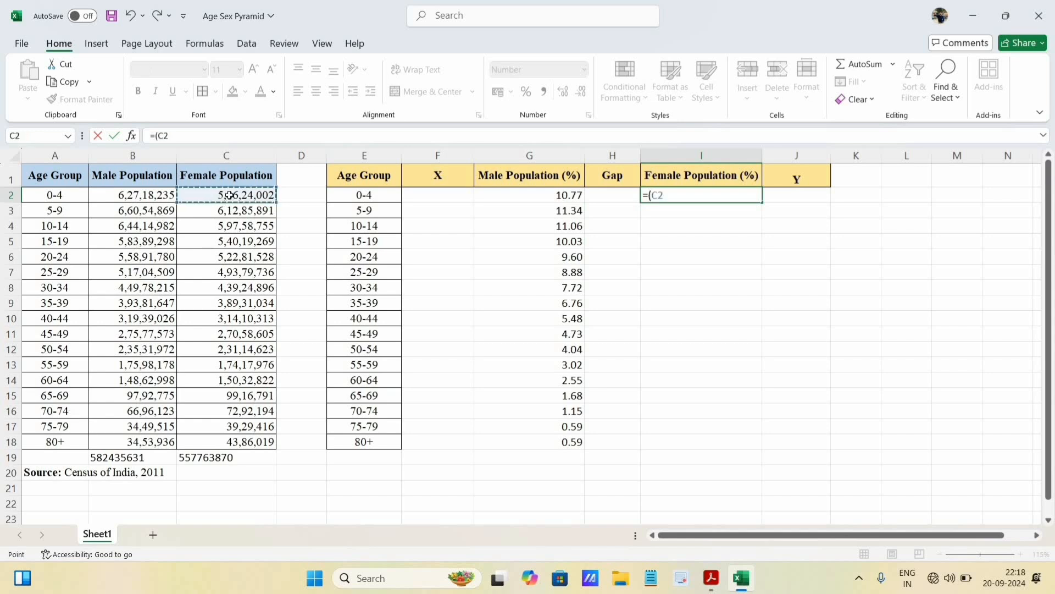
type("/")
left_click(212, 457)
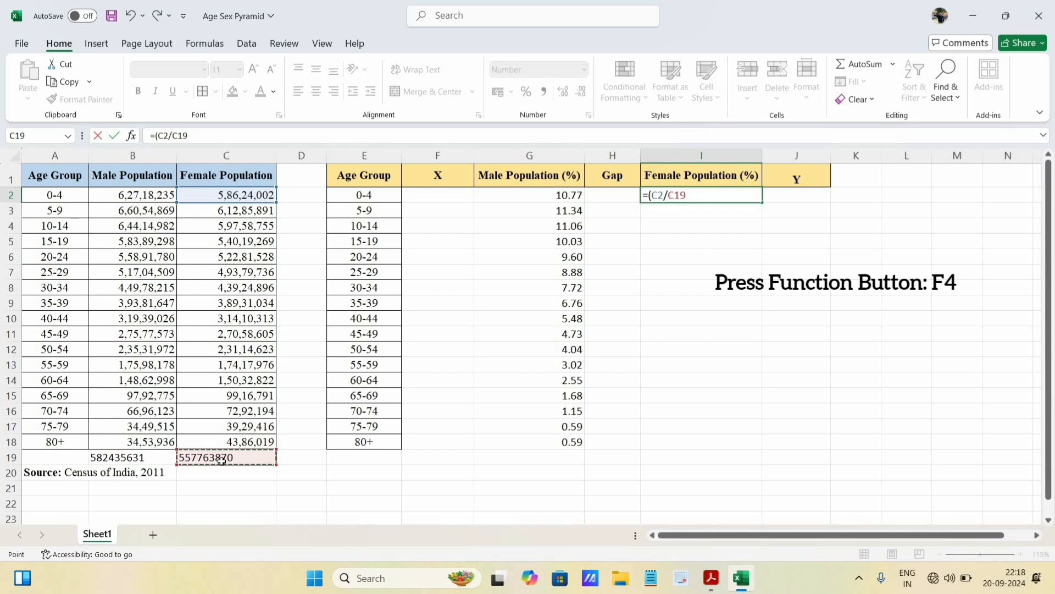
key("F4")
type(")")
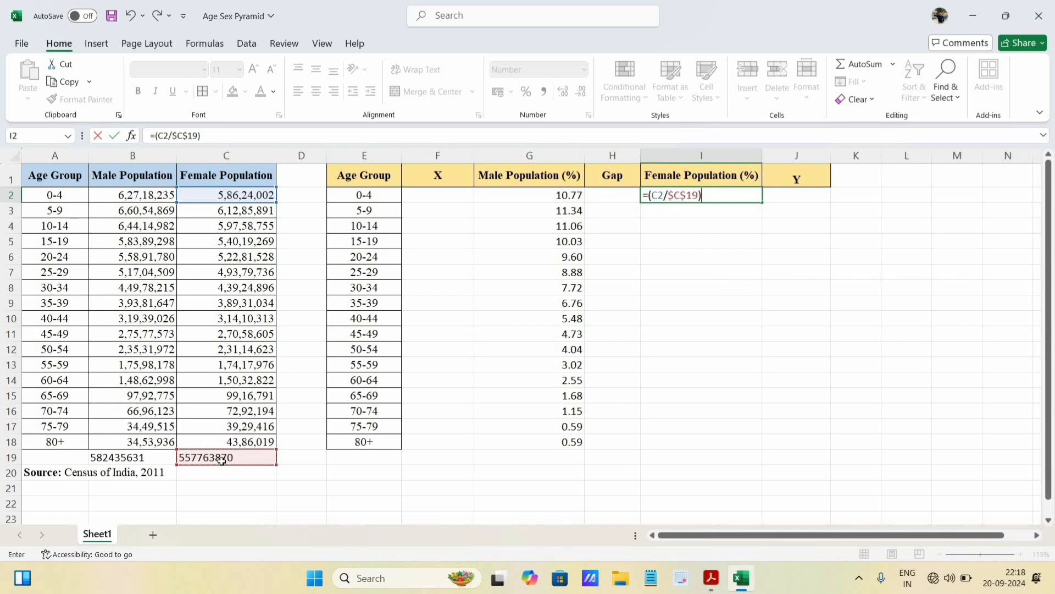
type("*100")
key("Return")
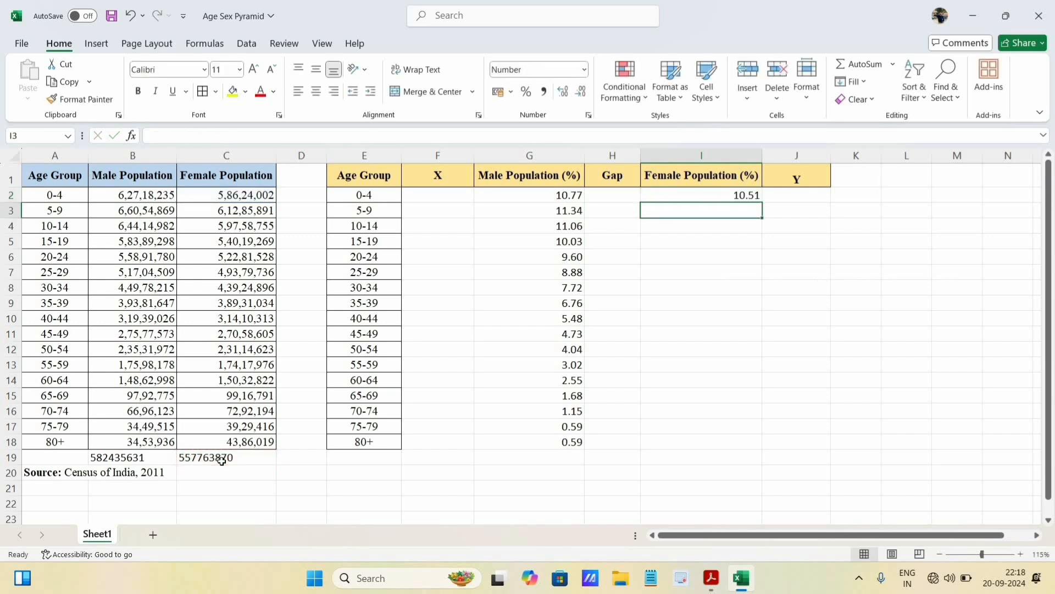
left_click(744, 195)
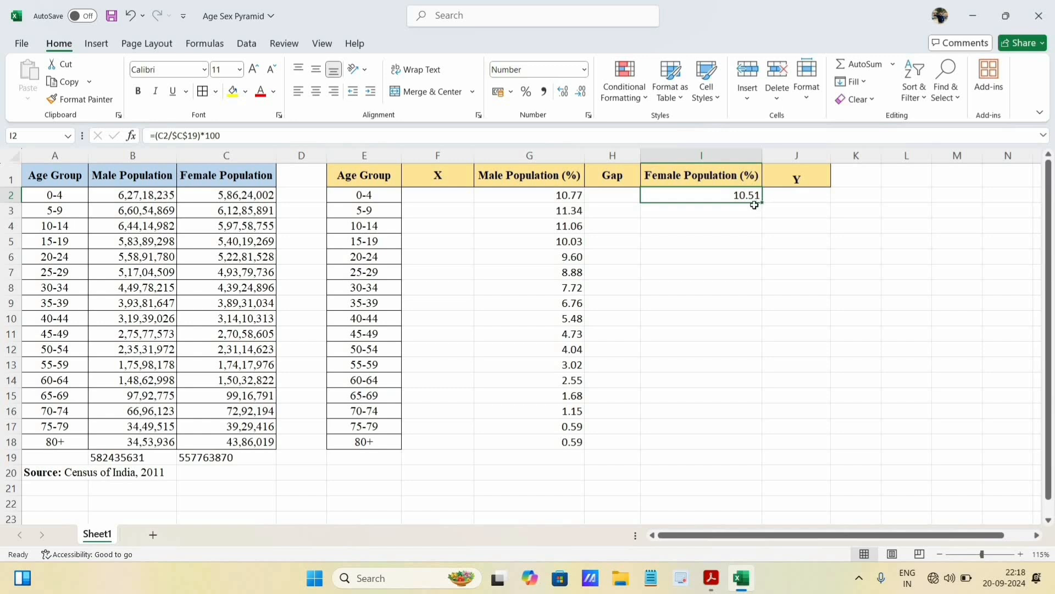
left_click_drag(762, 202, 759, 452)
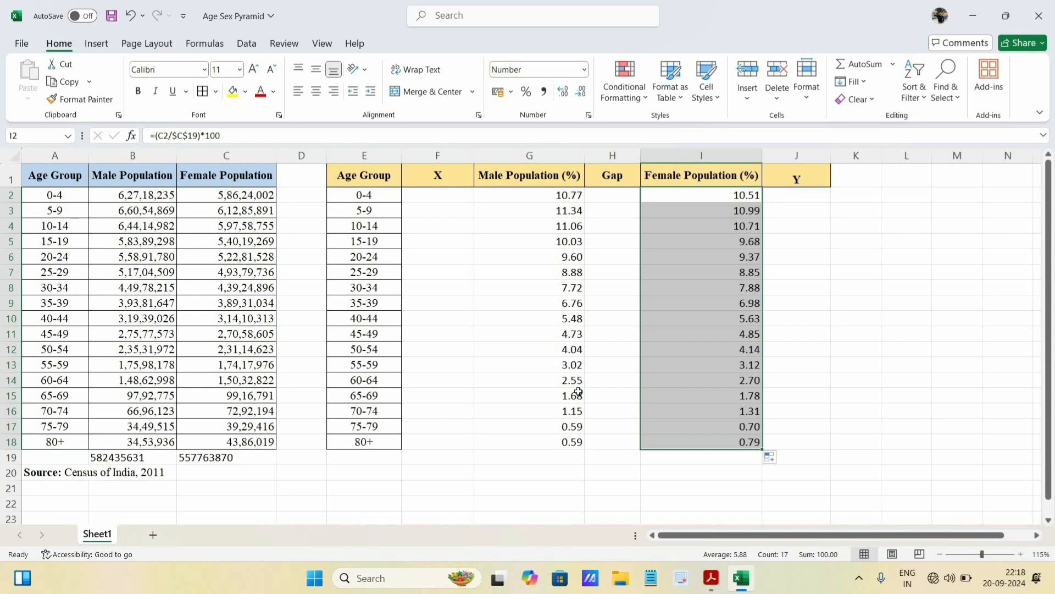
- Total the Male Population (%) and Female Population (%) columns in G19 and I19 with AutoSum
left_click_drag(547, 192, 535, 454)
left_click_drag(535, 454, 535, 454)
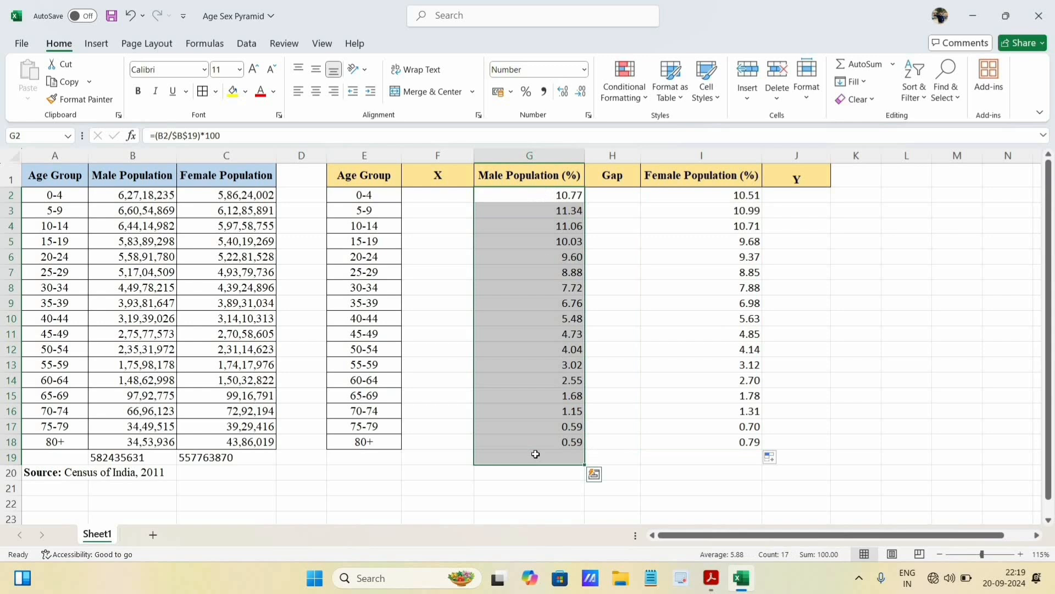
left_click(861, 66)
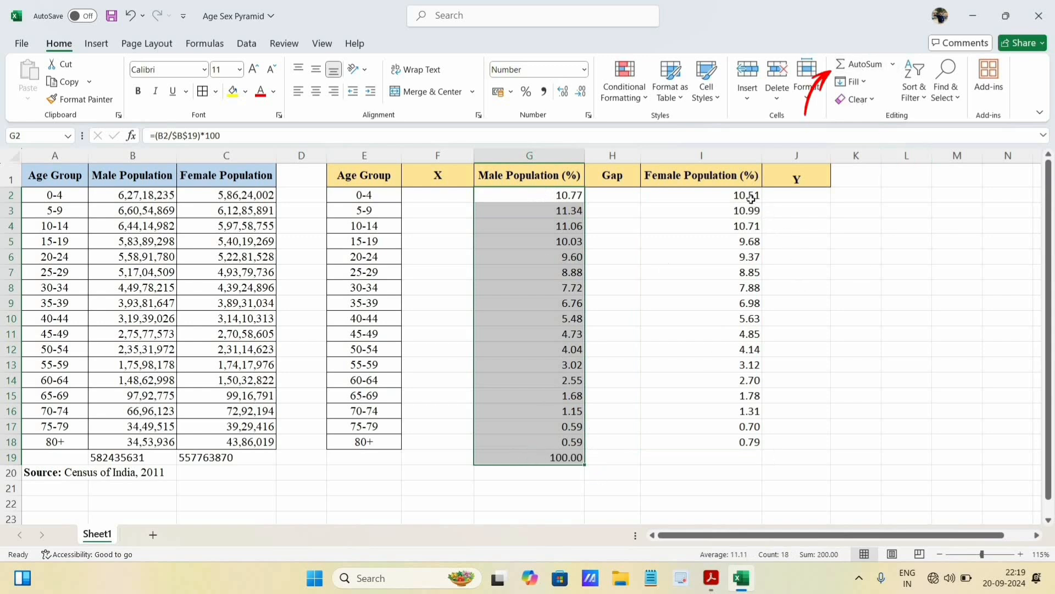
left_click_drag(742, 195, 732, 458)
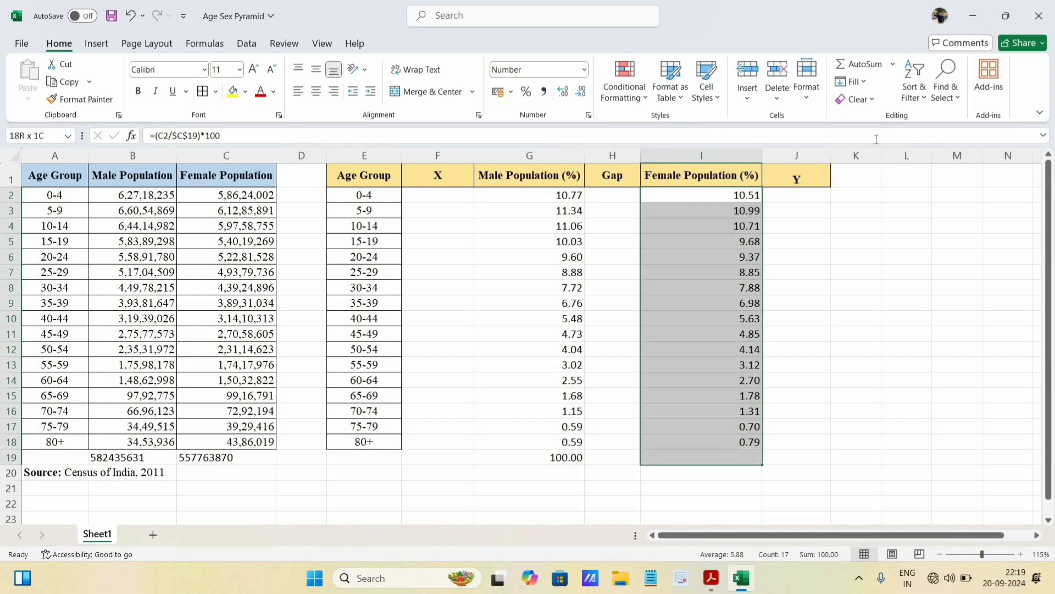
left_click(860, 67)
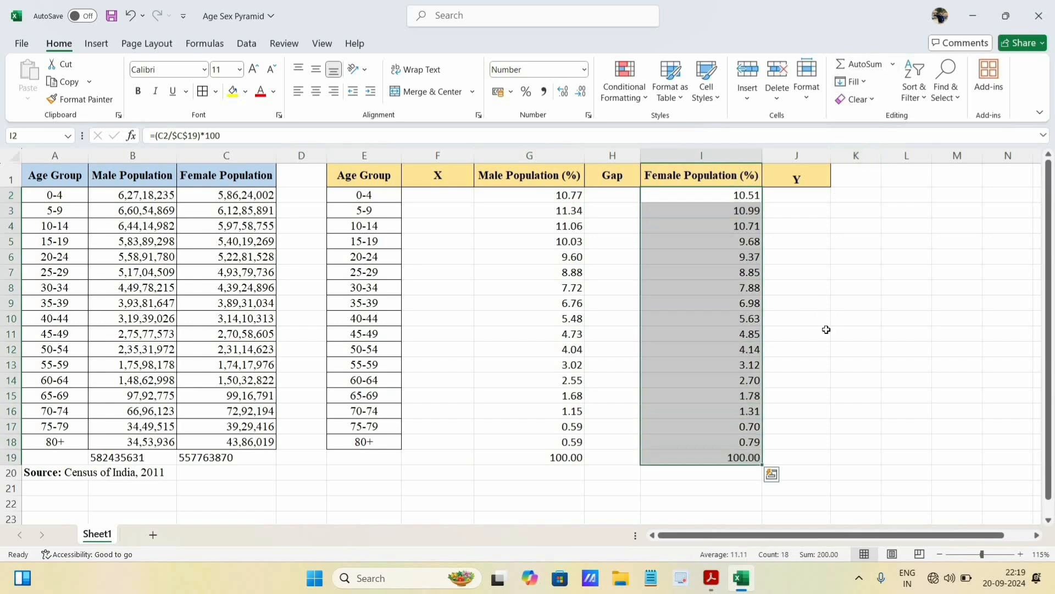
left_click(826, 330)
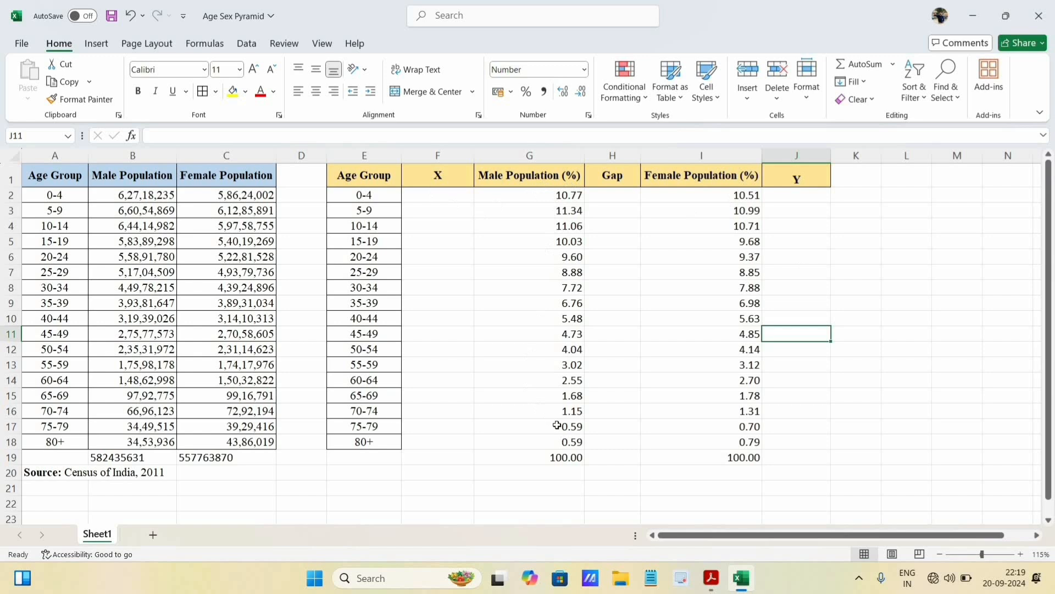
- Apply all borders to the percentage table in E1:I18
left_click_drag(364, 175, 749, 442)
left_click(203, 96)
left_click(849, 350)
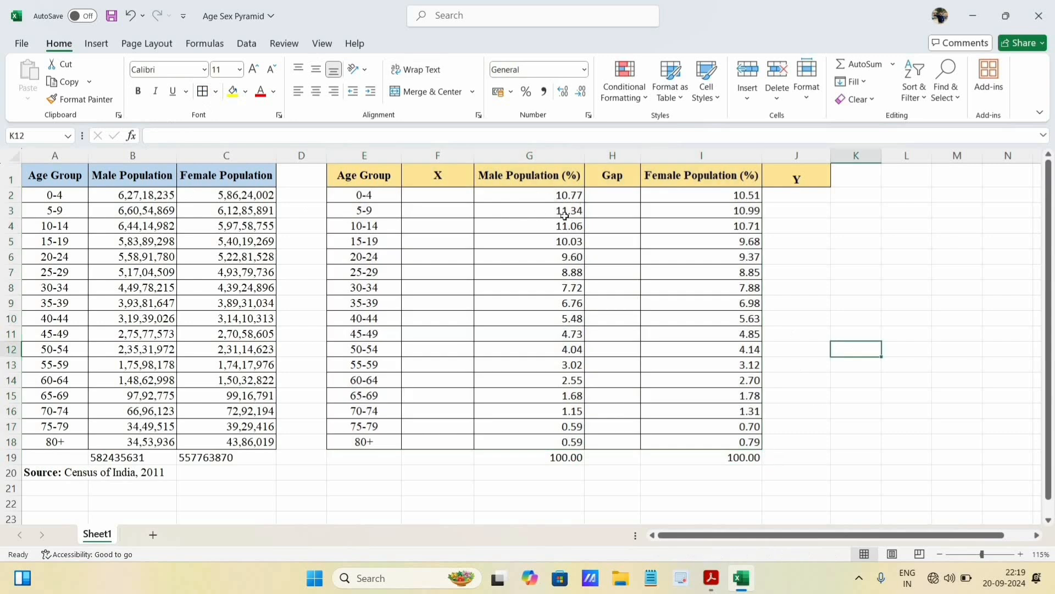
- Calculate the X value in F2 with the formula =12-G2 and fill it down to F18
left_click(564, 214)
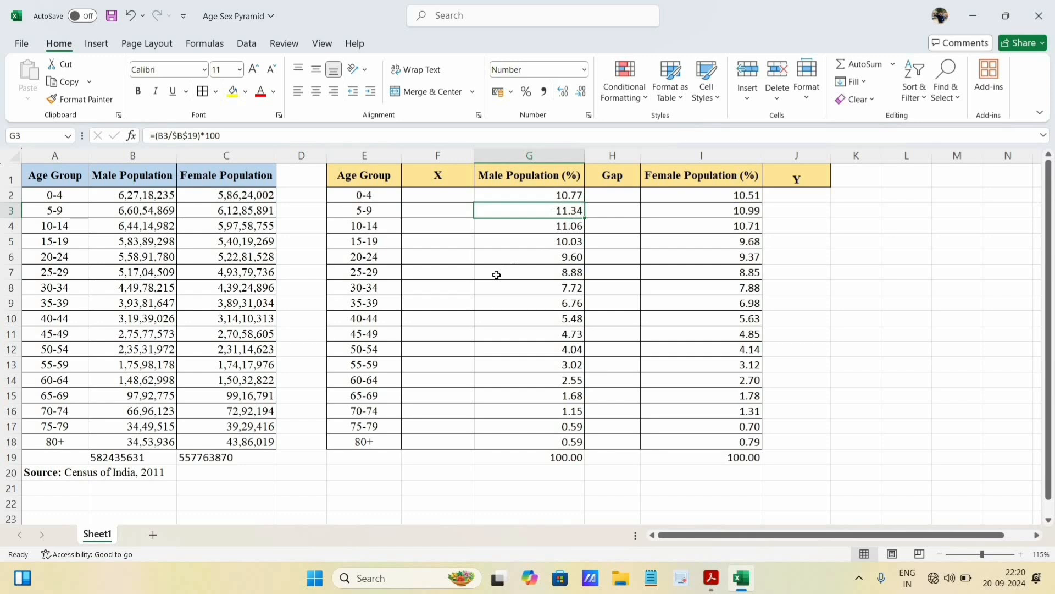
left_click(438, 201)
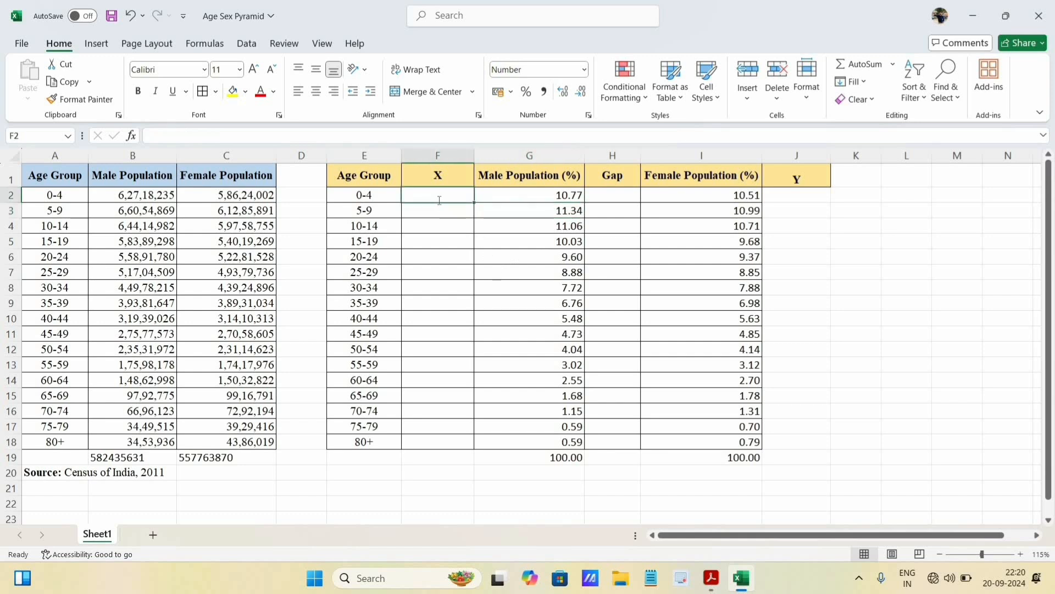
type("=12")
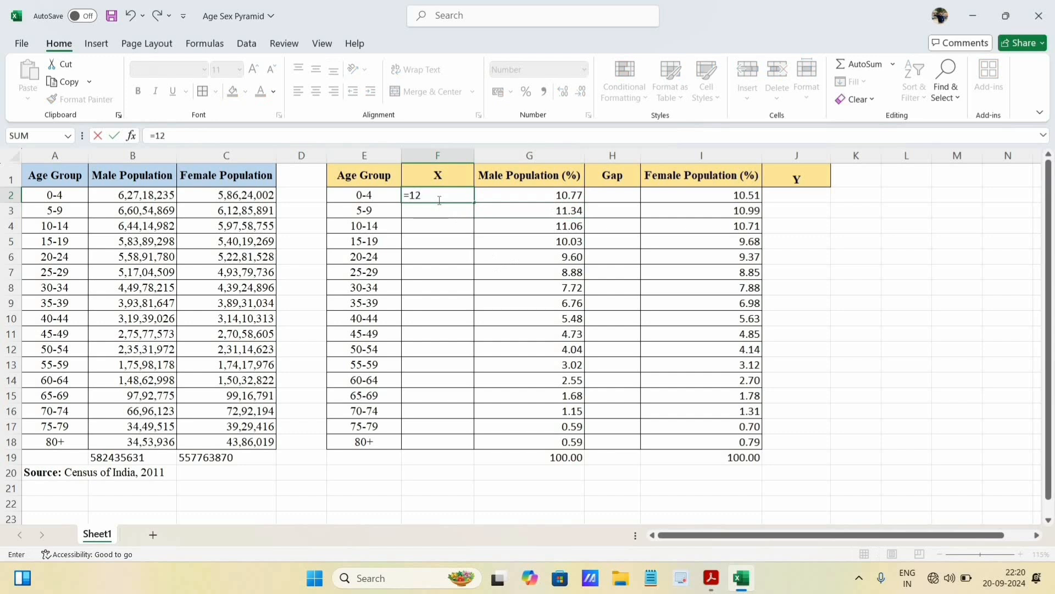
type("-")
left_click(570, 197)
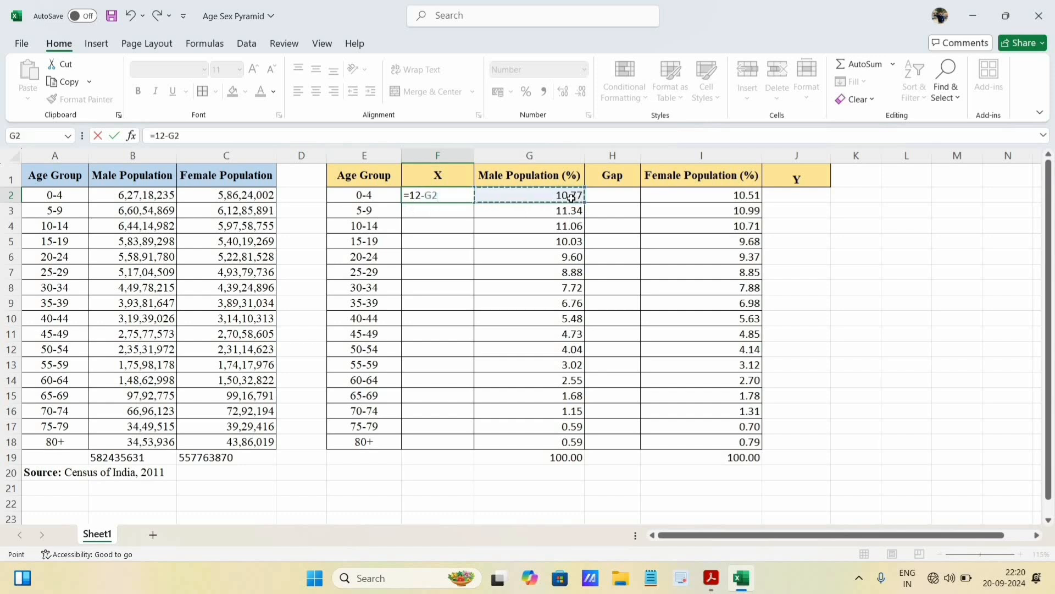
key("Return")
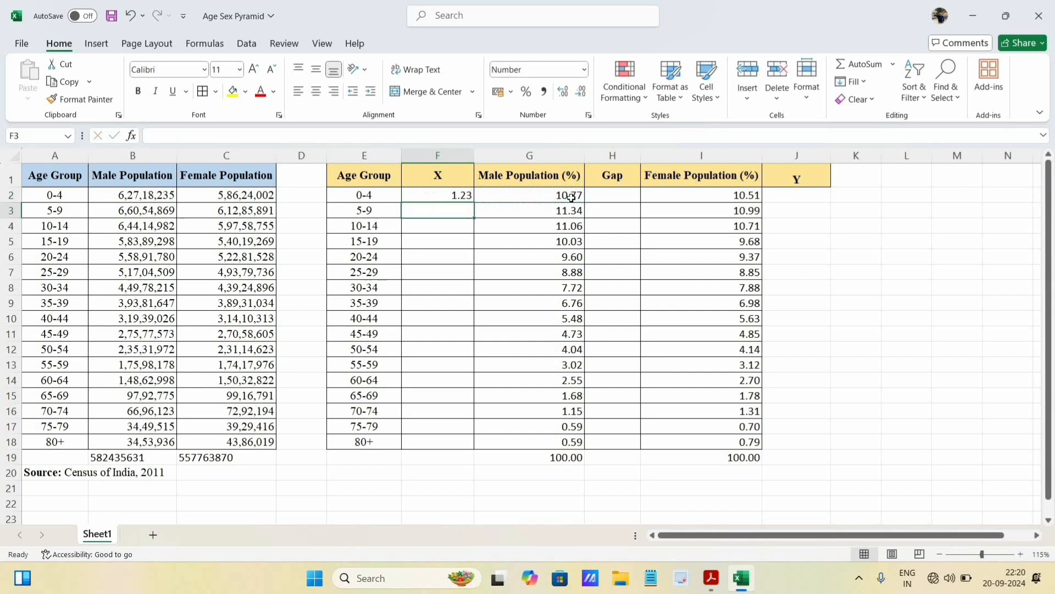
left_click(450, 196)
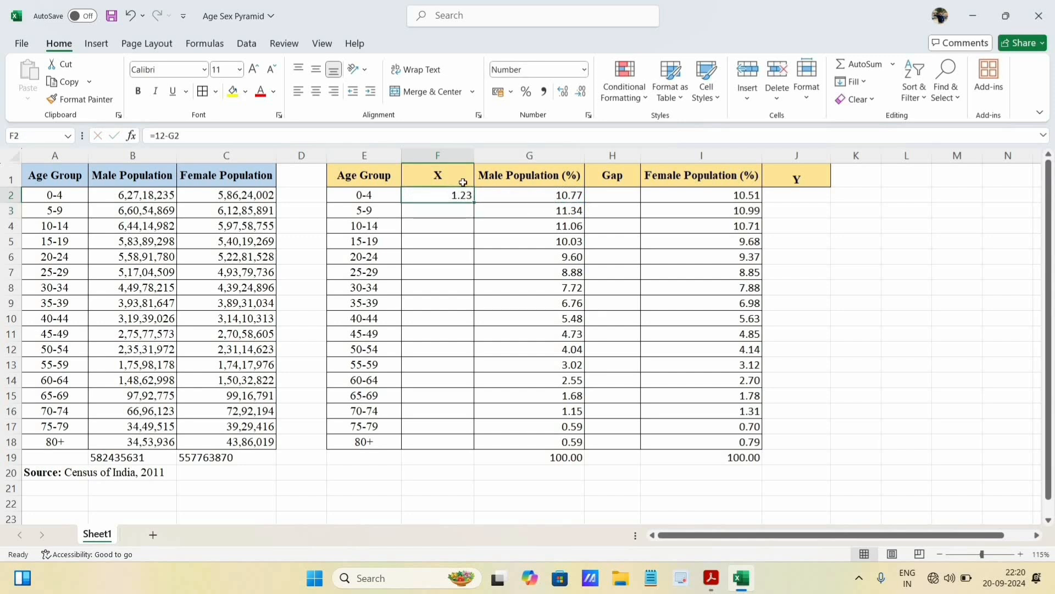
left_click_drag(473, 226, 467, 444)
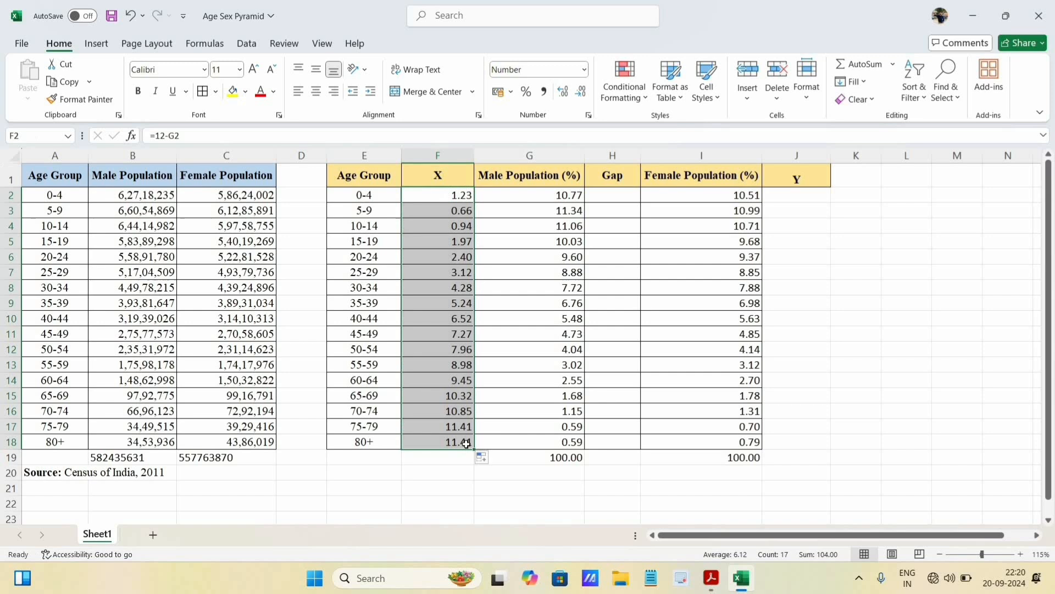
- Calculate the Y value in J2 with the formula =12-I2 and fill it down to J18
left_click(792, 195)
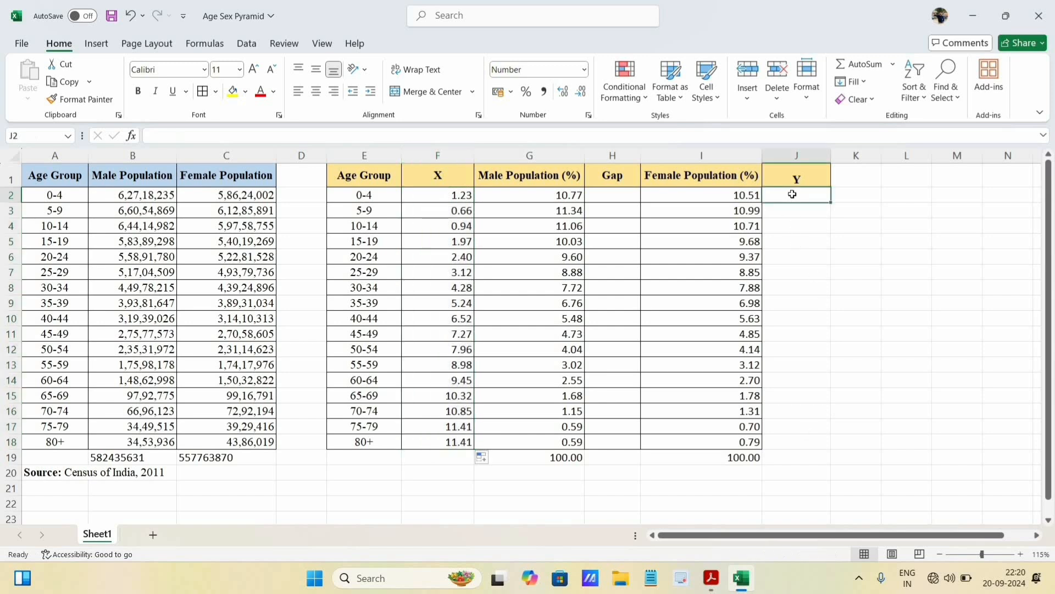
type("=")
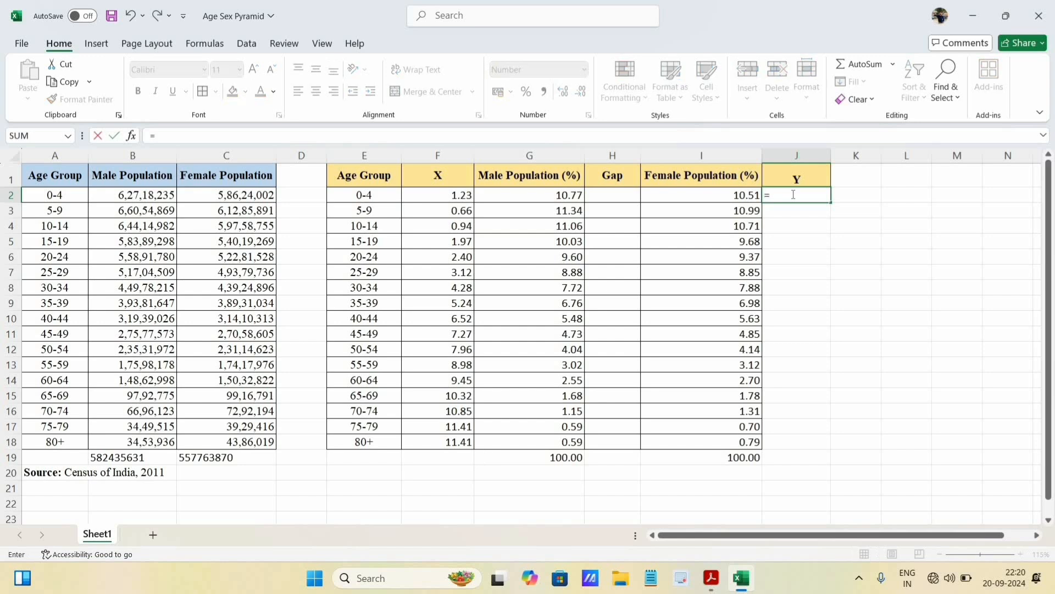
type("12")
type("-")
left_click(721, 194)
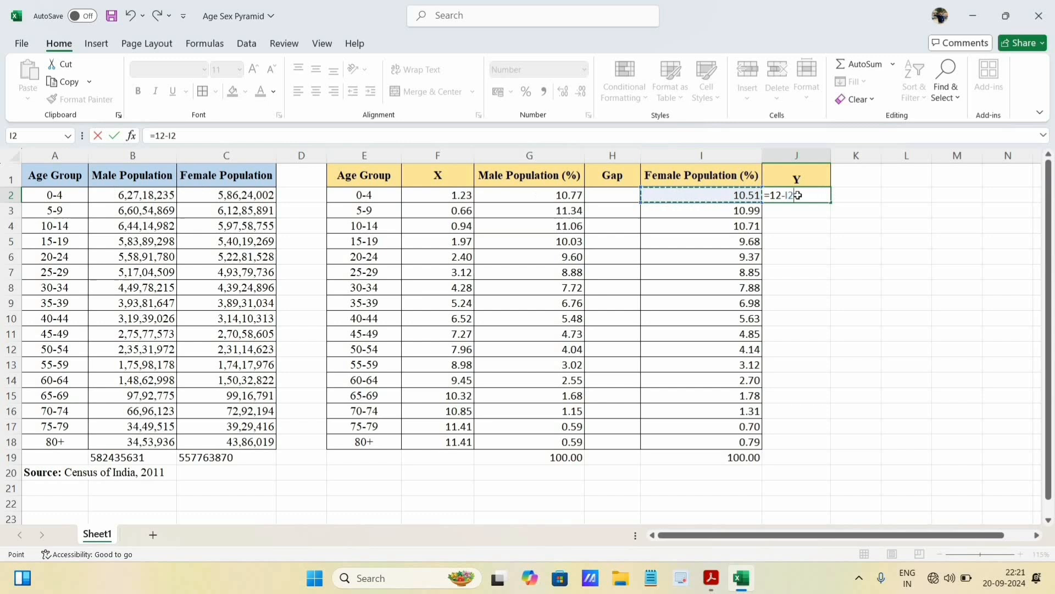
key("ctrl+Return")
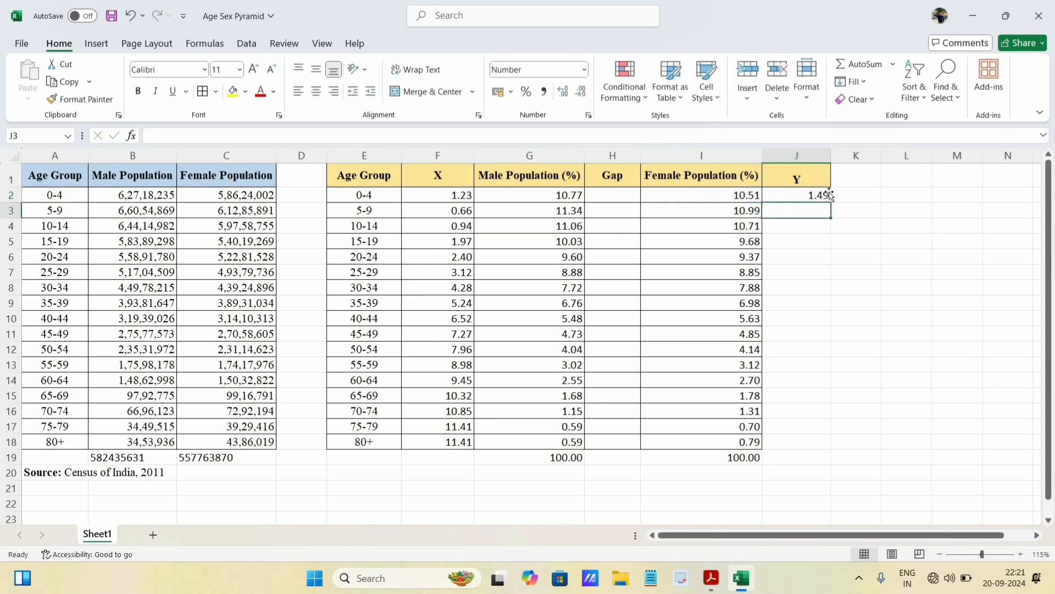
left_click_drag(830, 209, 819, 446)
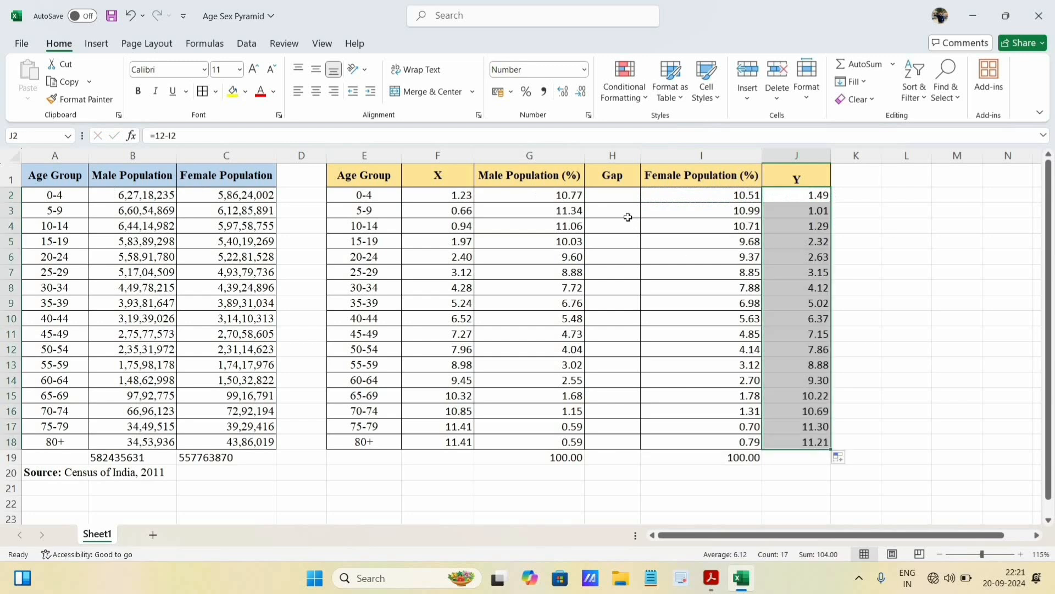
- Check the central gap in the Pyramid Diagram PDF in Acrobat, and in Excel fill the Gap column H2:H18 with 4
left_click(712, 577)
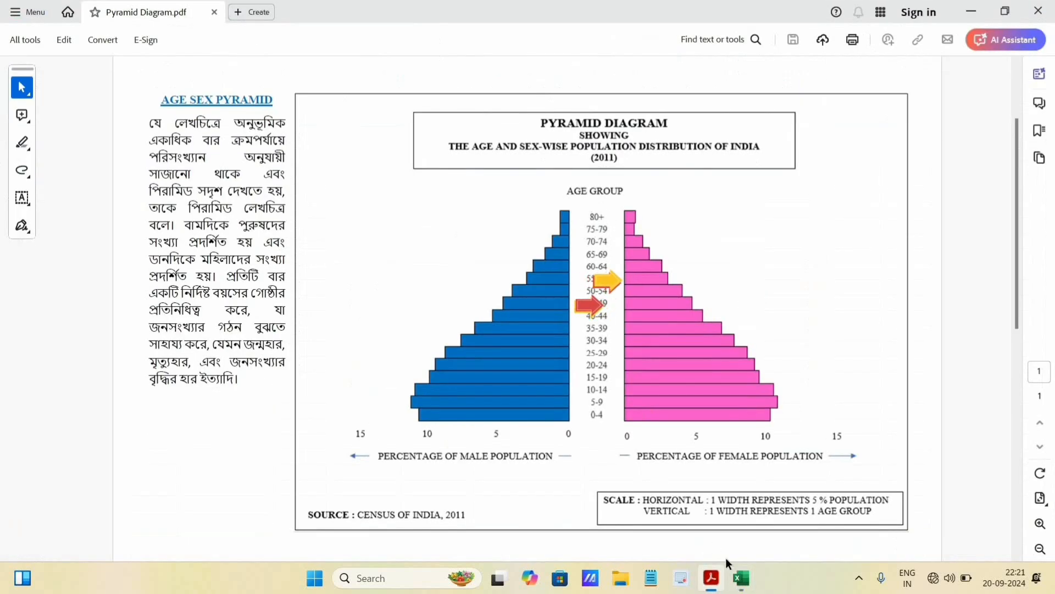
left_click(741, 578)
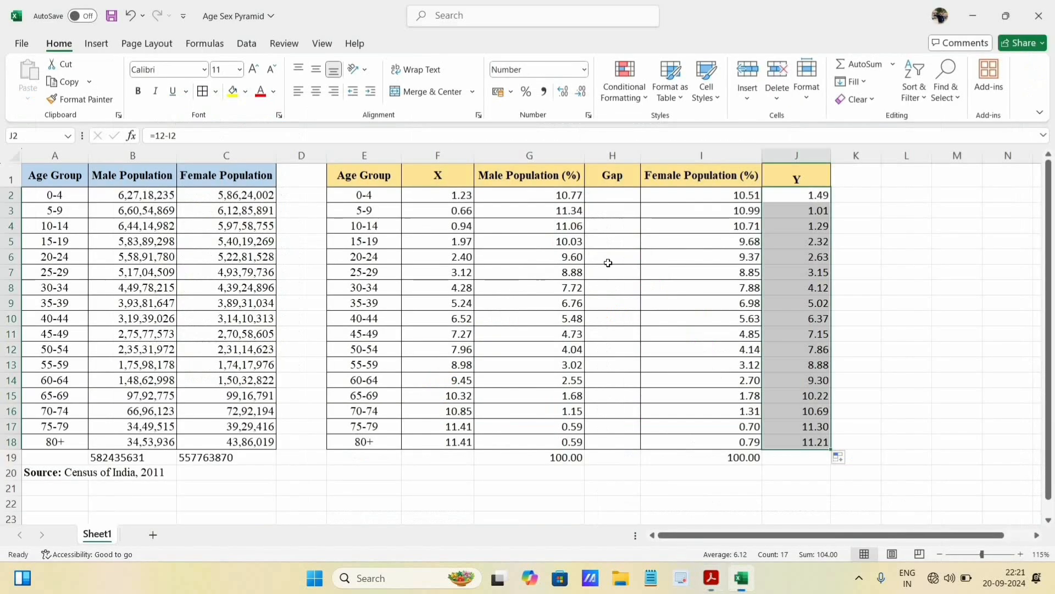
left_click(619, 200)
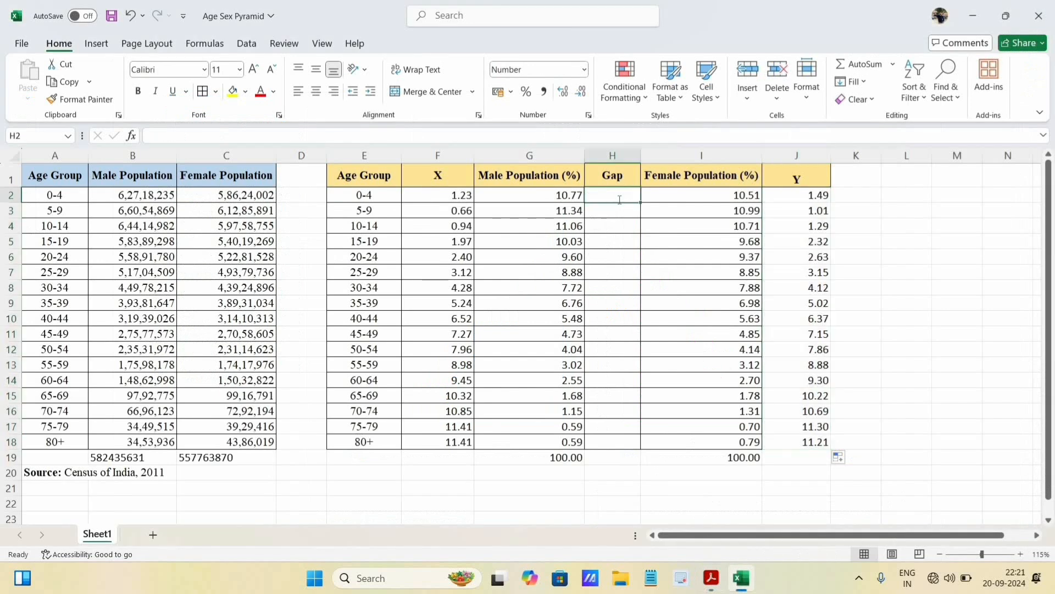
type("4")
key("Return")
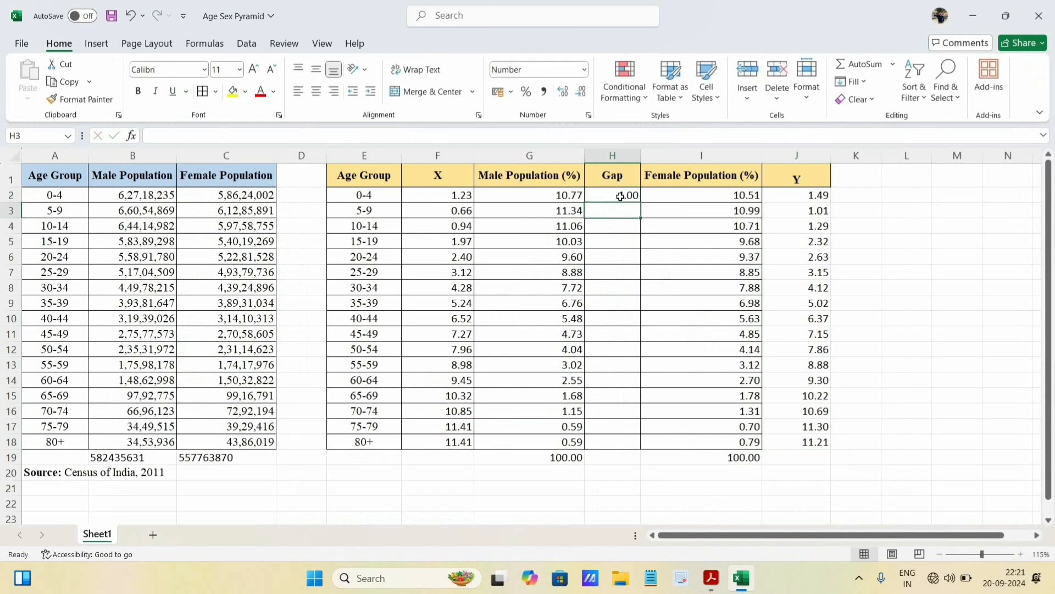
left_click(631, 195)
left_click_drag(639, 203, 636, 446)
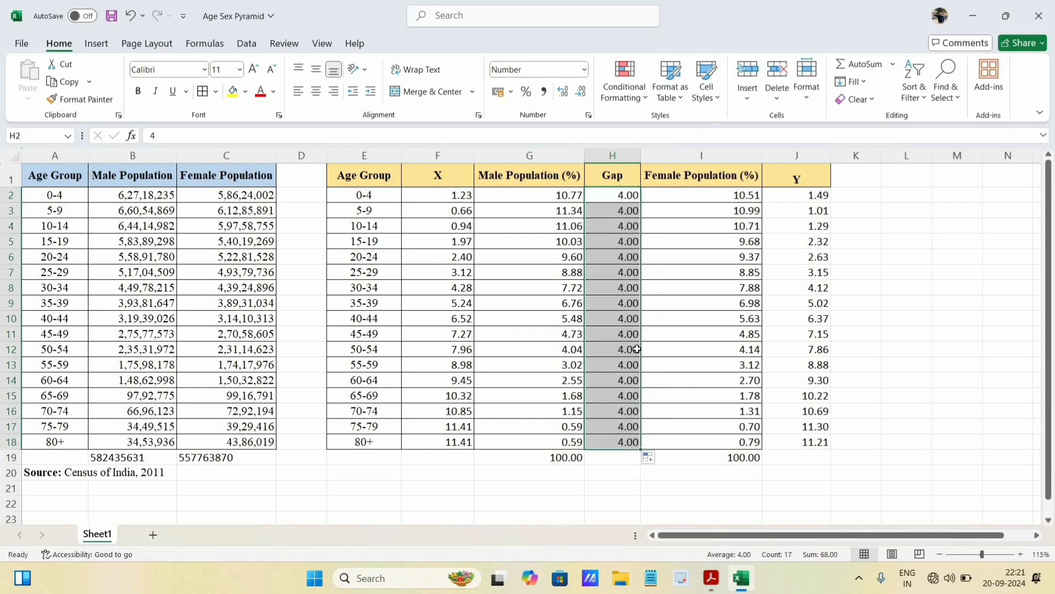
- Apply all borders to the complete table in E1:J18, including the Y column
left_click_drag(356, 175, 744, 440)
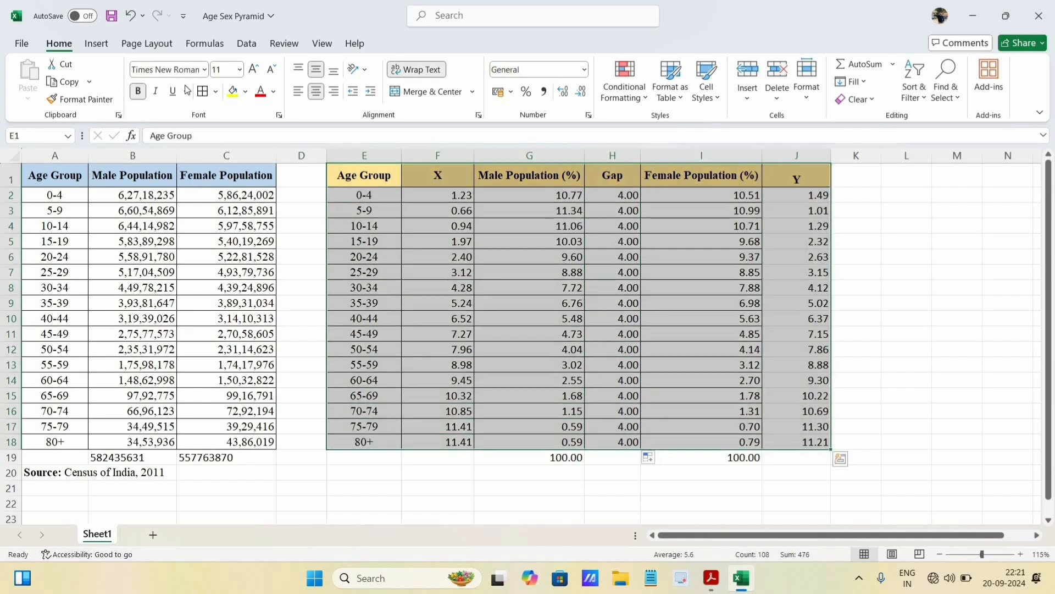
left_click(856, 229)
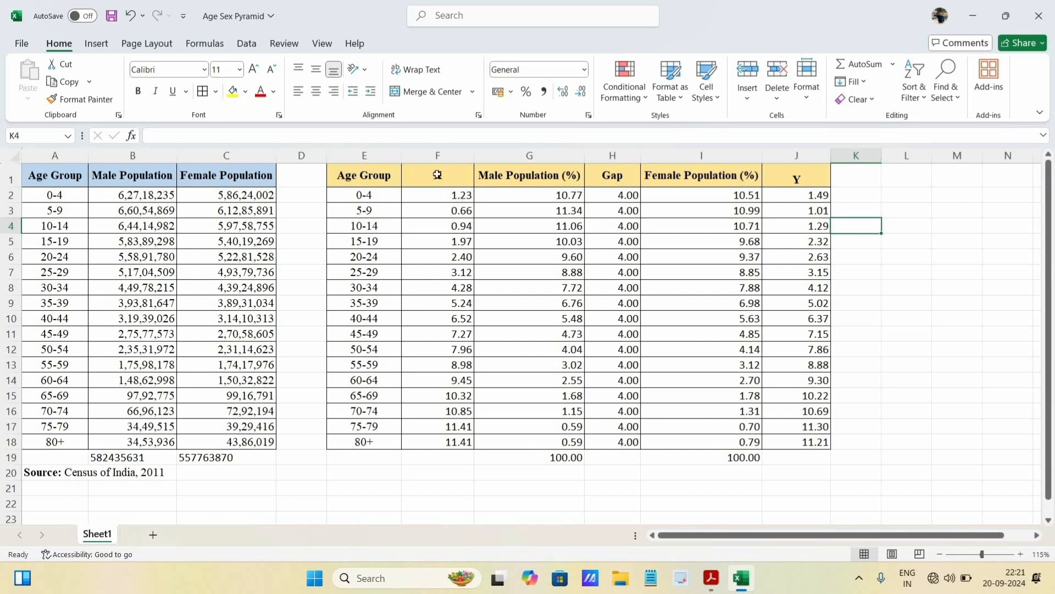
- Insert a 2-D stacked bar chart from the X, Male Population (%), Gap, Female Population (%) and Y data in F1:J18
left_click_drag(438, 176, 797, 442)
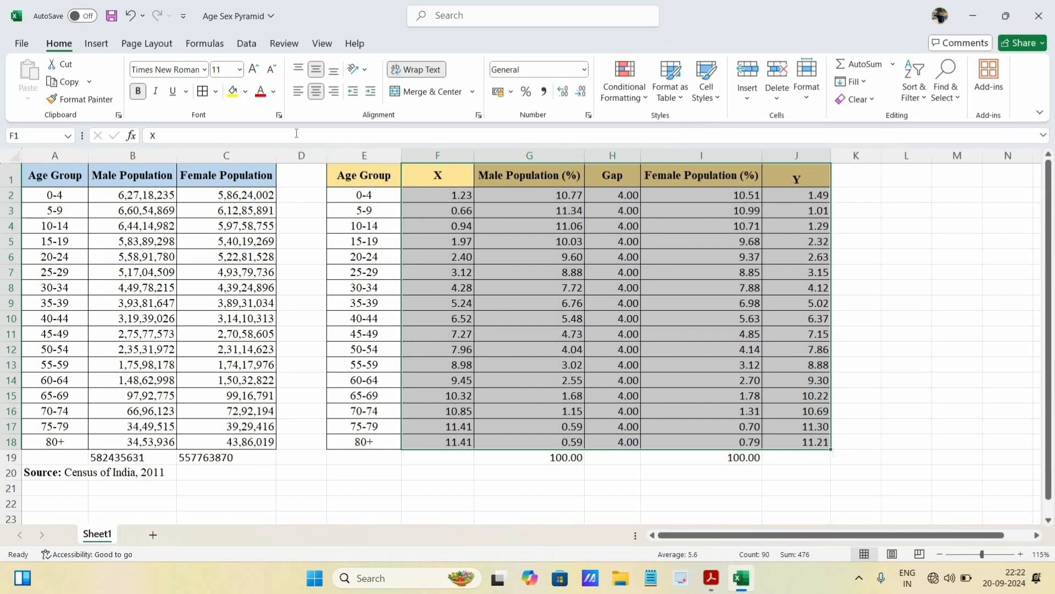
left_click(99, 45)
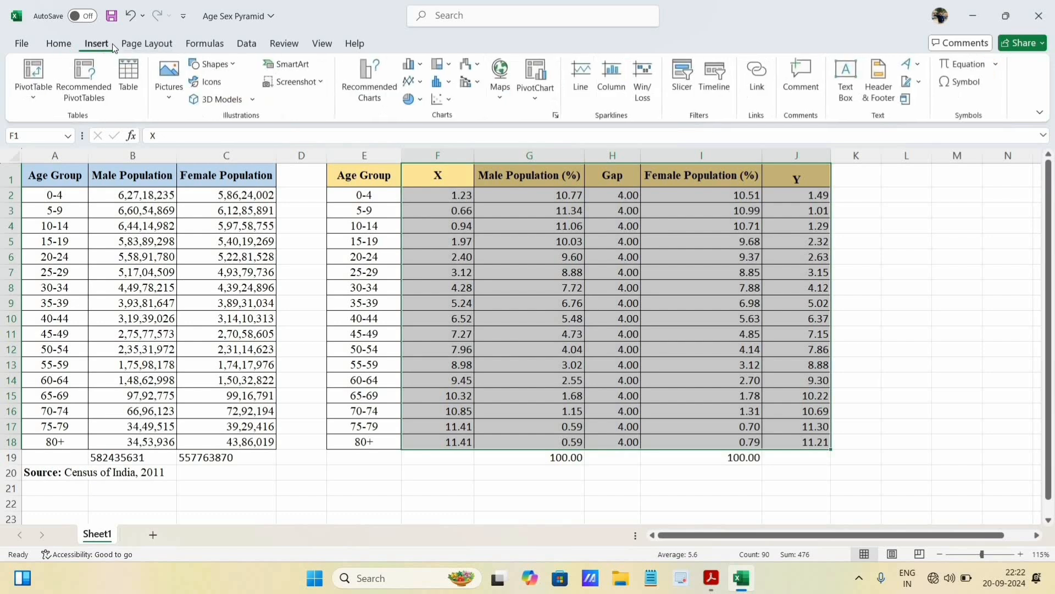
left_click(422, 66)
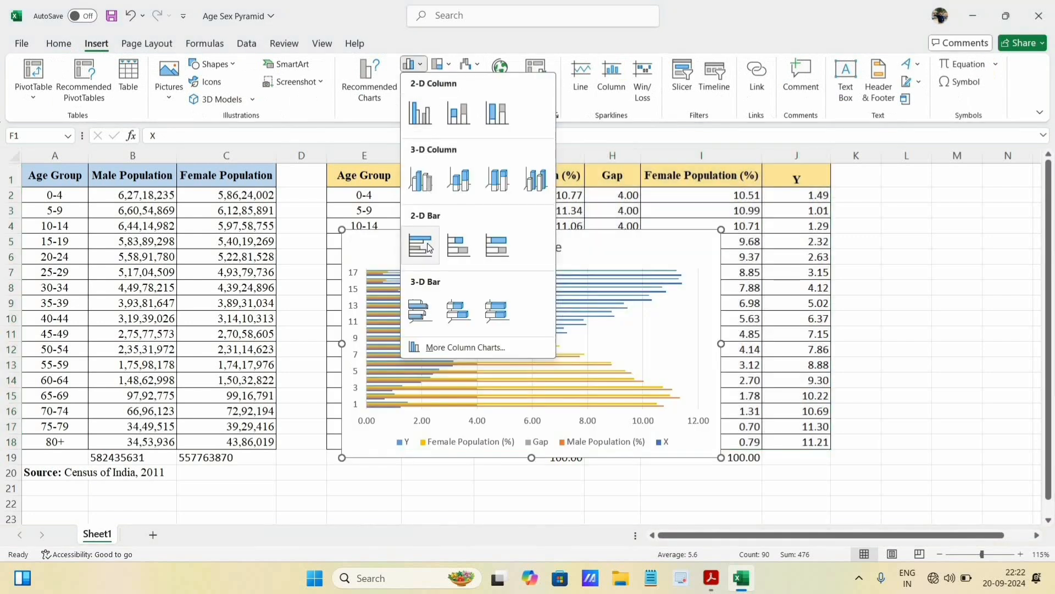
left_click(453, 253)
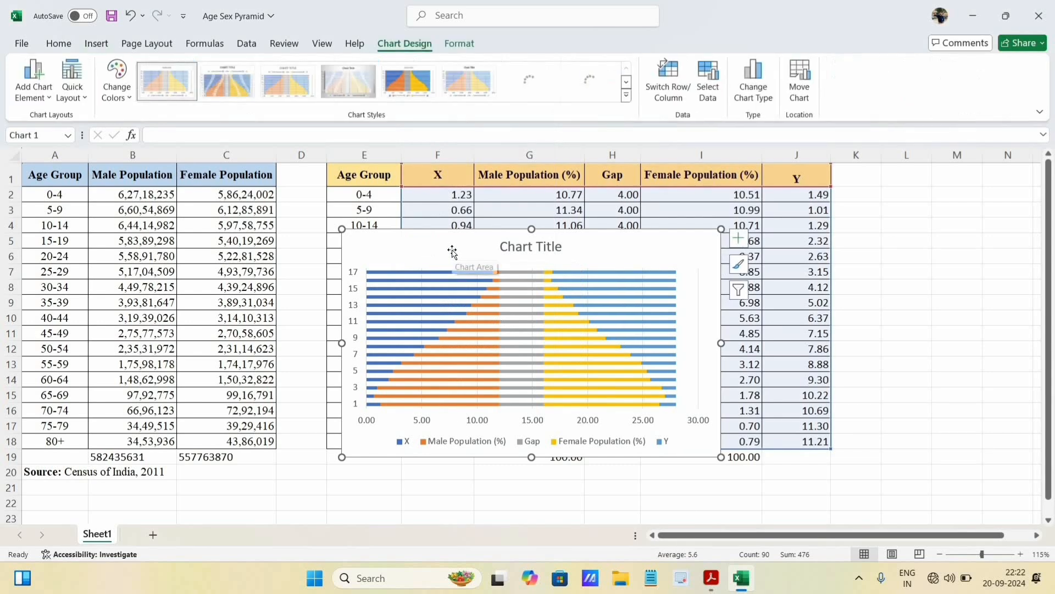
- Enlarge the stacked bar chart and reposition it on the worksheet so it starts near column C
left_click_drag(763, 177, 765, 175)
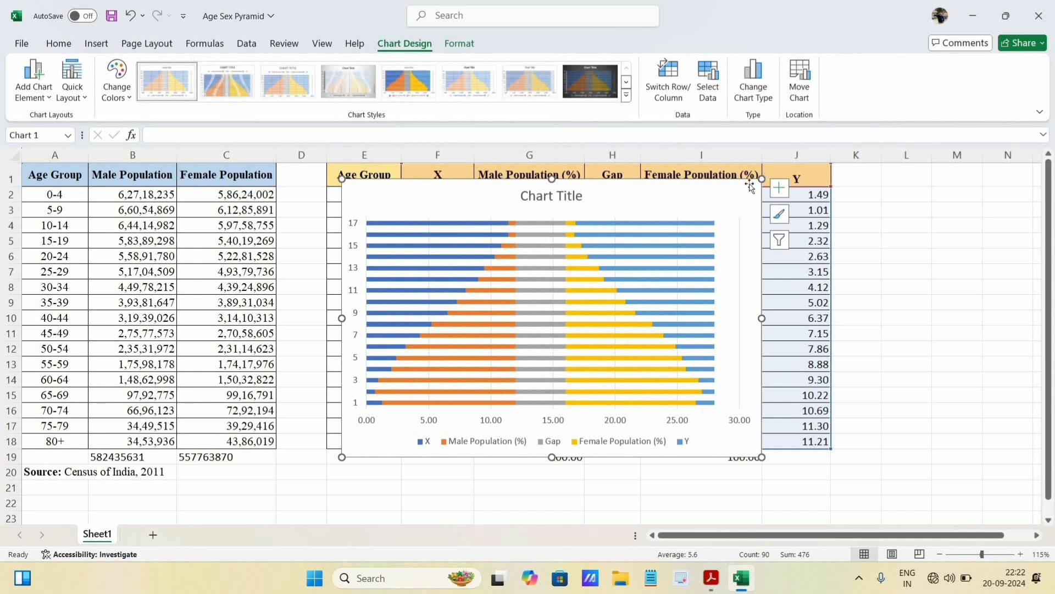
left_click(629, 211)
left_click_drag(627, 210, 665, 191)
key("ctrl+z")
mouse_move(697, 194)
left_mouse_down()
mouse_move(707, 214)
mouse_move(607, 218)
mouse_move(714, 180)
left_mouse_up()
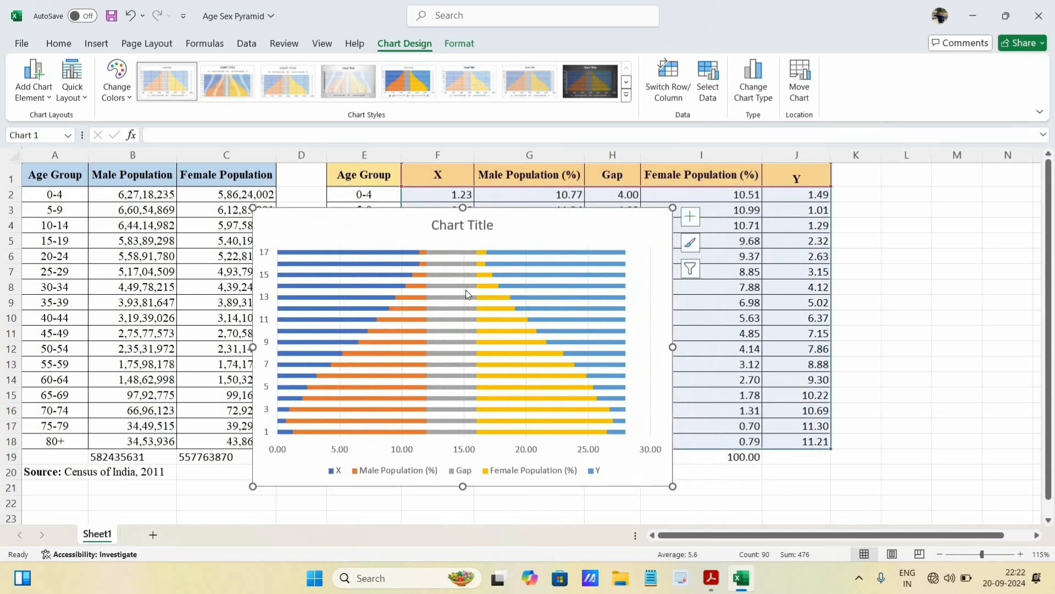
- Move the stacked bar chart to a new sheet named Chart1
mouse_move(574, 388)
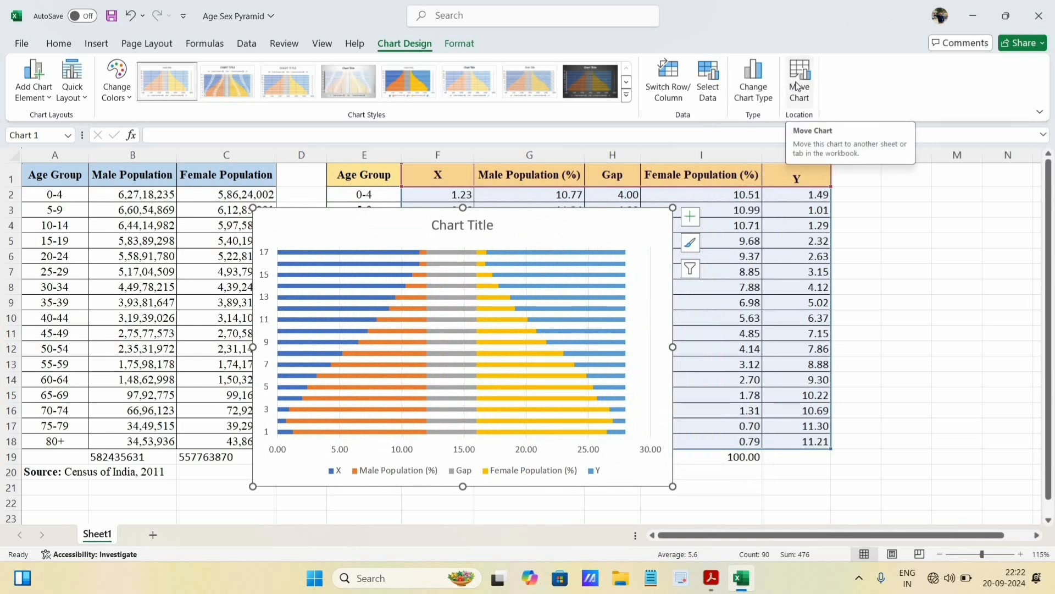
left_click(927, 303)
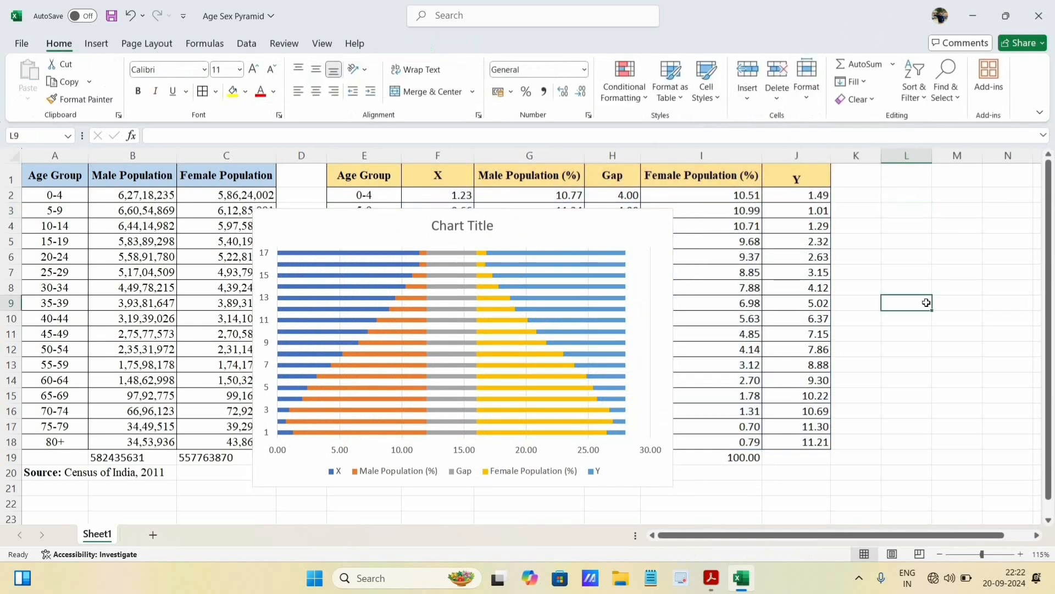
left_click(524, 224)
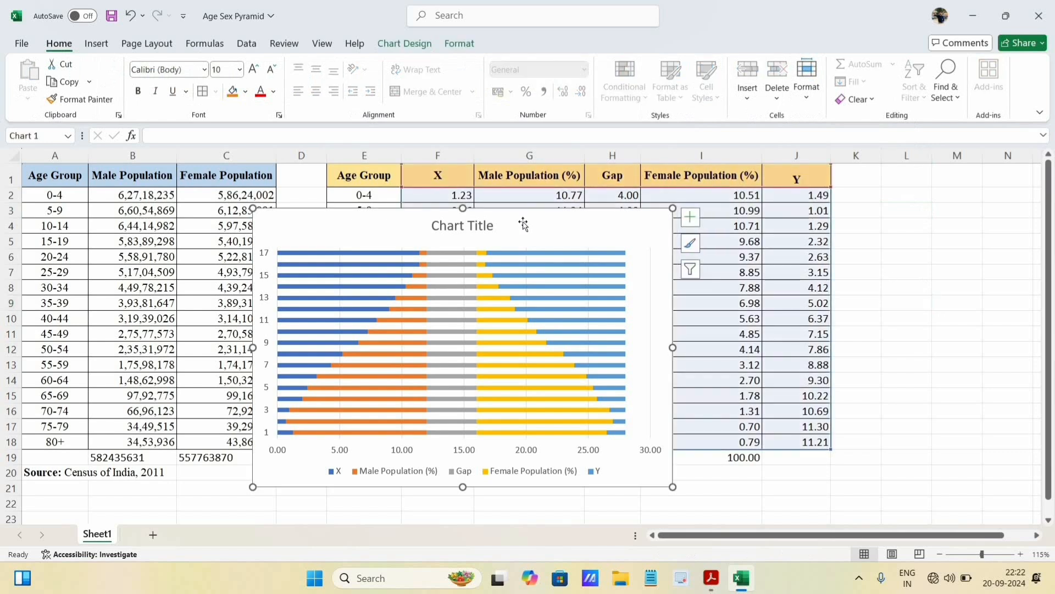
left_click(395, 47)
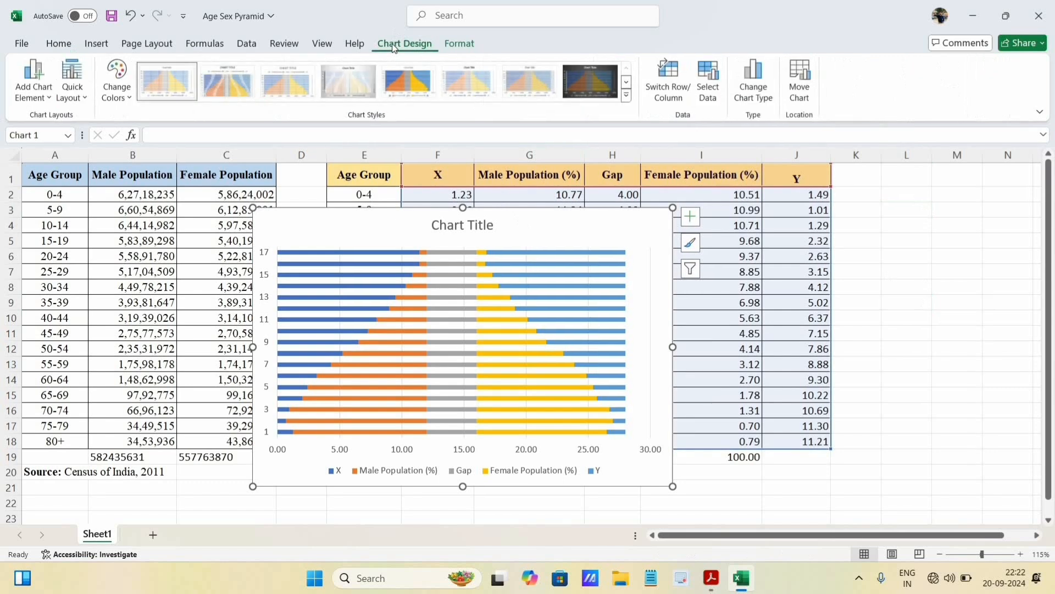
left_click(801, 88)
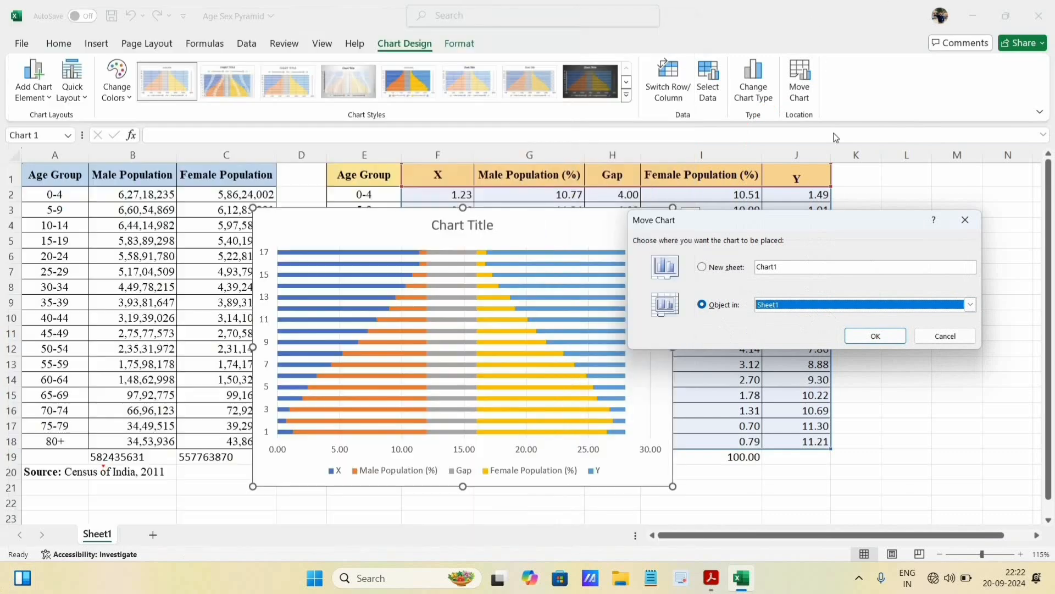
left_click(704, 268)
left_click(876, 336)
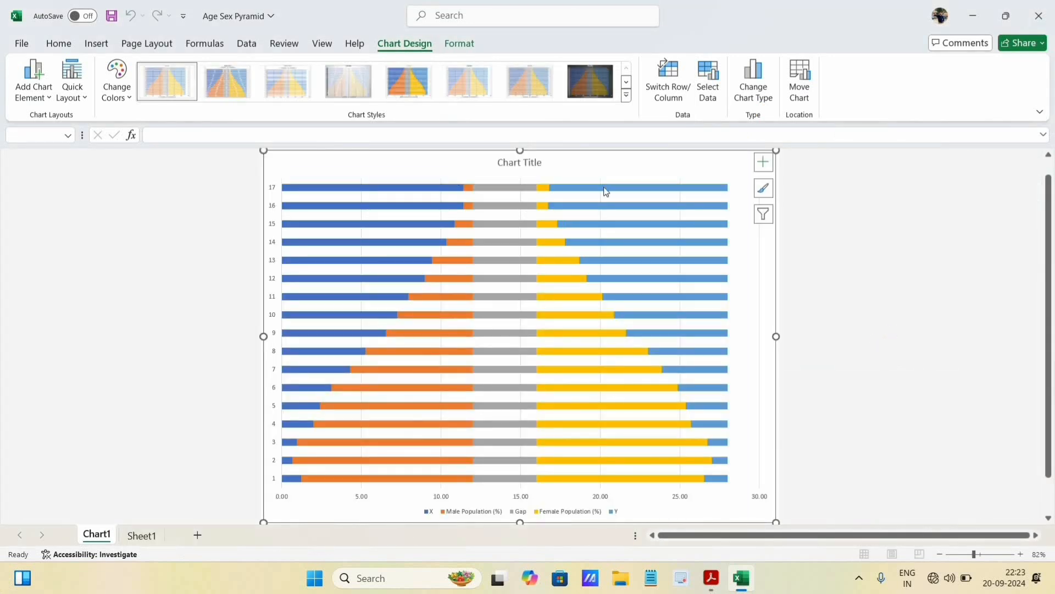
left_click(732, 181)
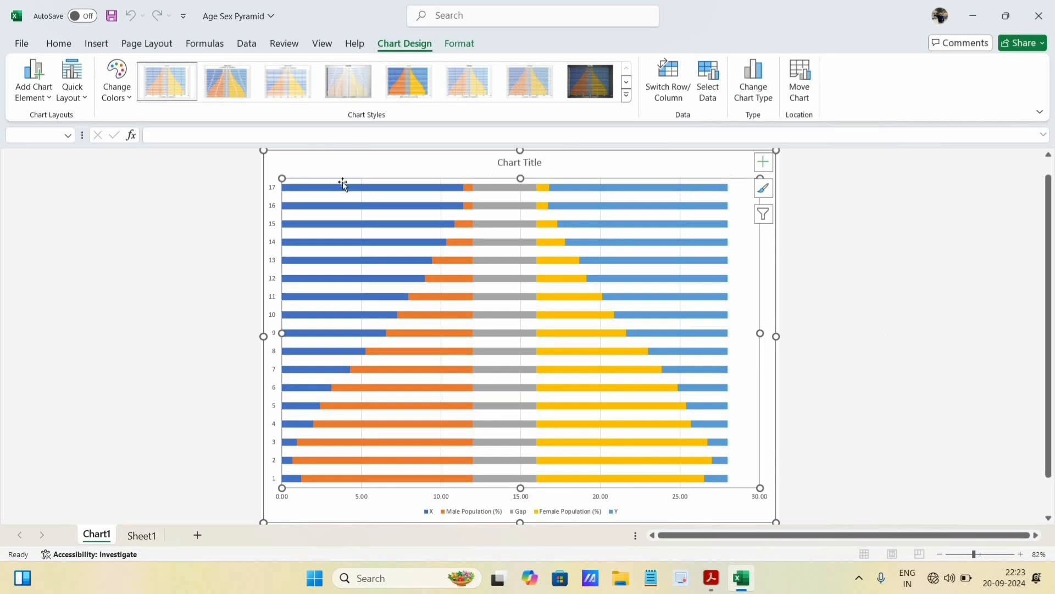
left_click(652, 190)
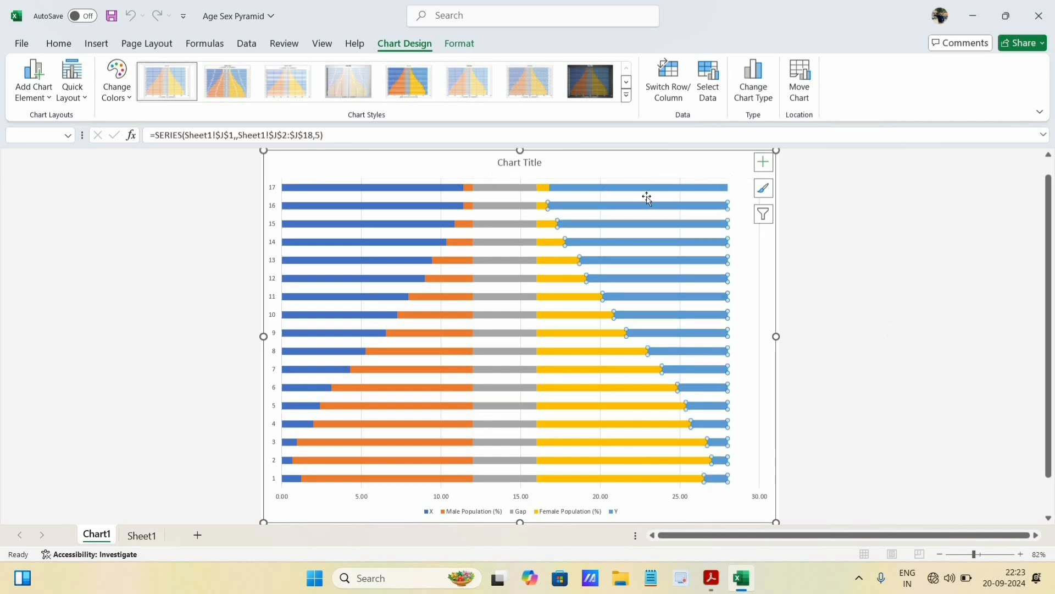
left_click(532, 312)
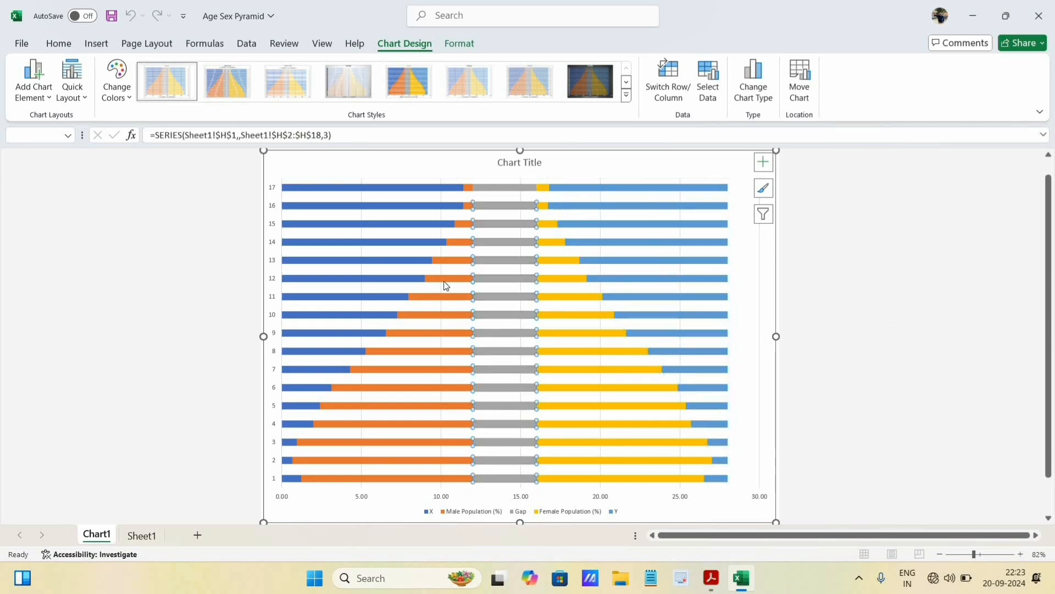
left_click(386, 242)
left_click(380, 226)
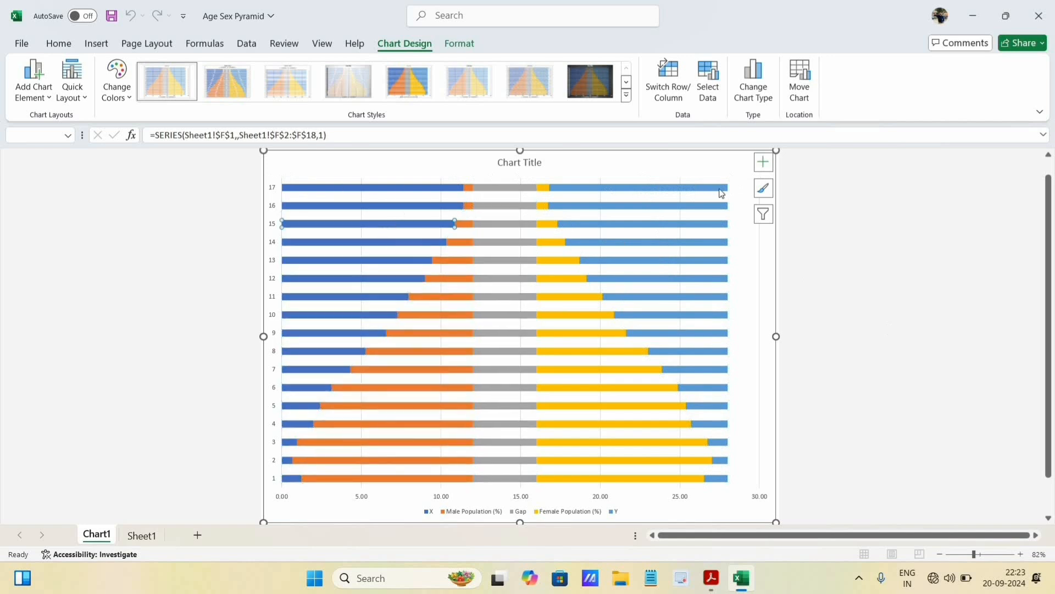
- Shrink the plot area and centre it within the chart area, leaving margins on all sides
left_click(740, 187)
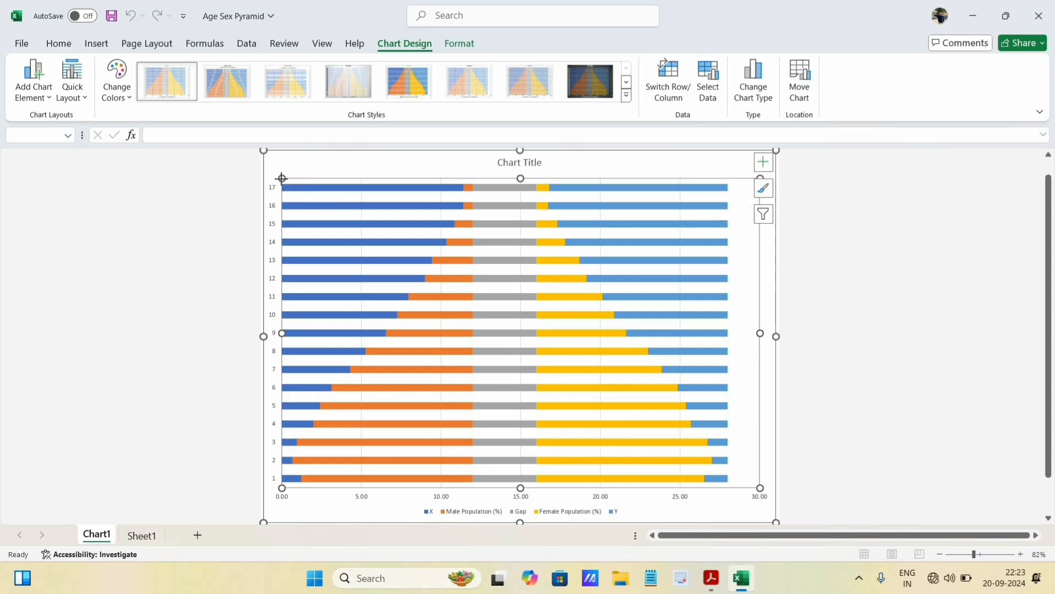
left_click_drag(309, 193, 441, 322)
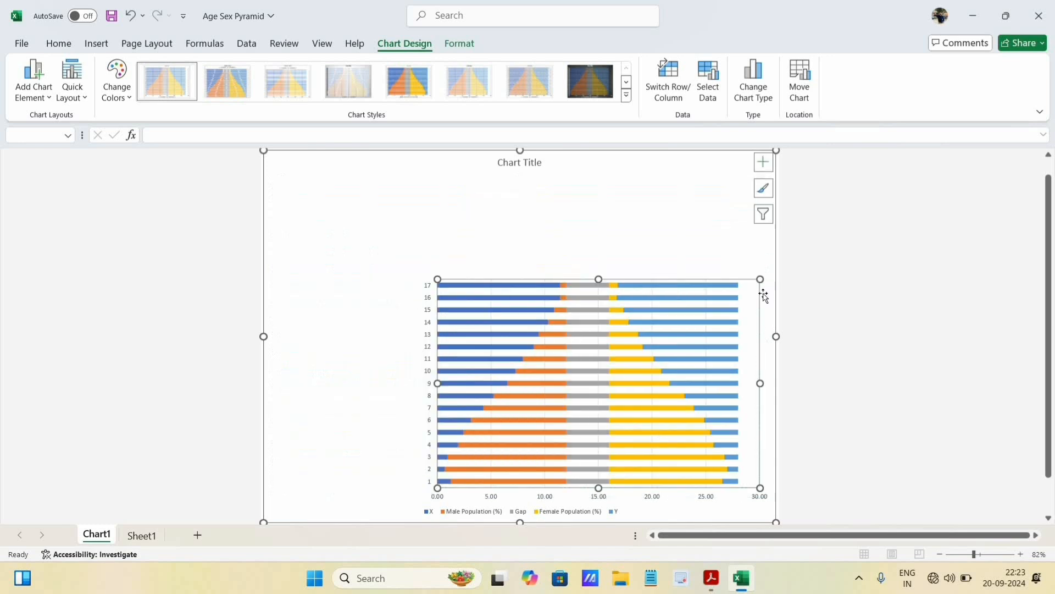
left_click_drag(738, 295, 691, 250)
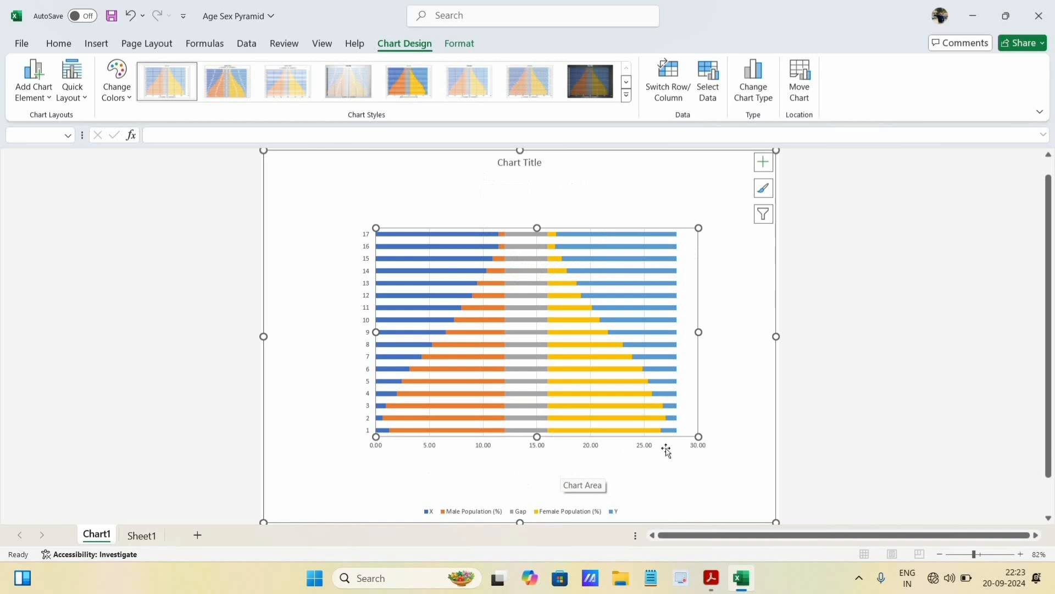
left_click_drag(701, 445, 704, 447)
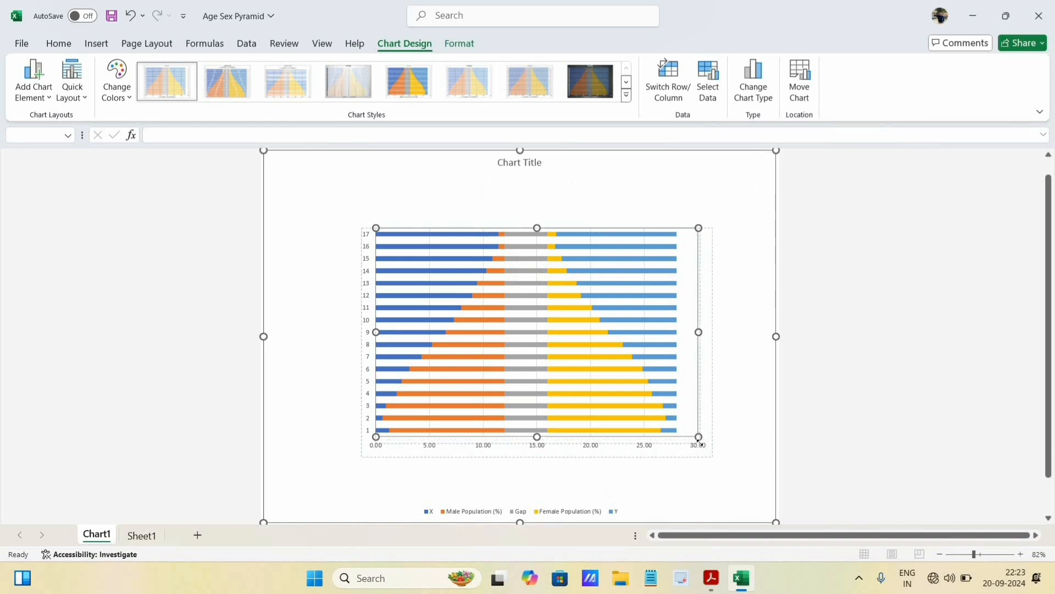
left_click_drag(678, 338, 670, 332)
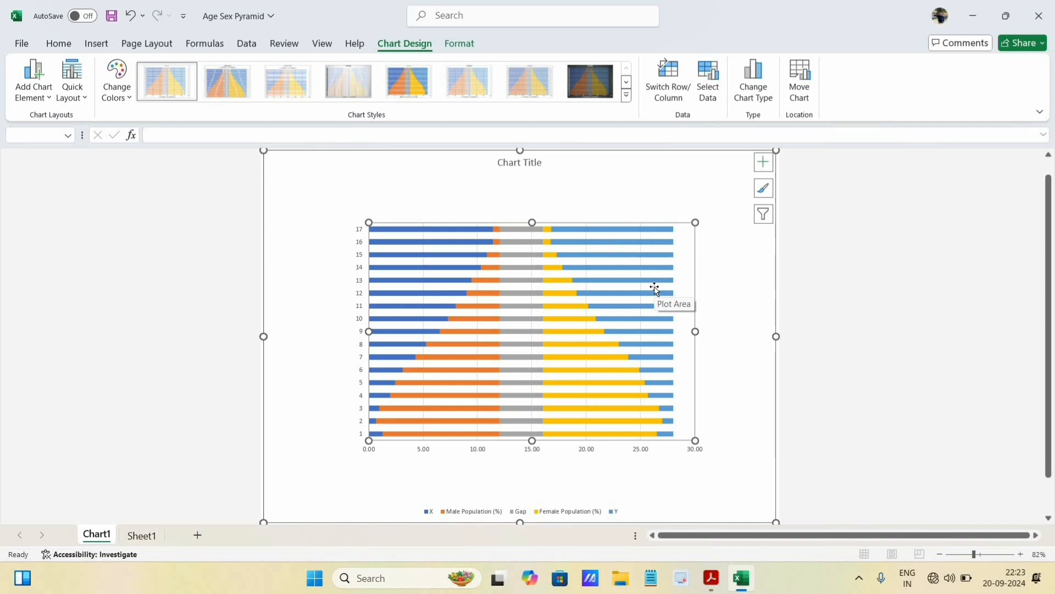
mouse_move(641, 256)
right_click(633, 245)
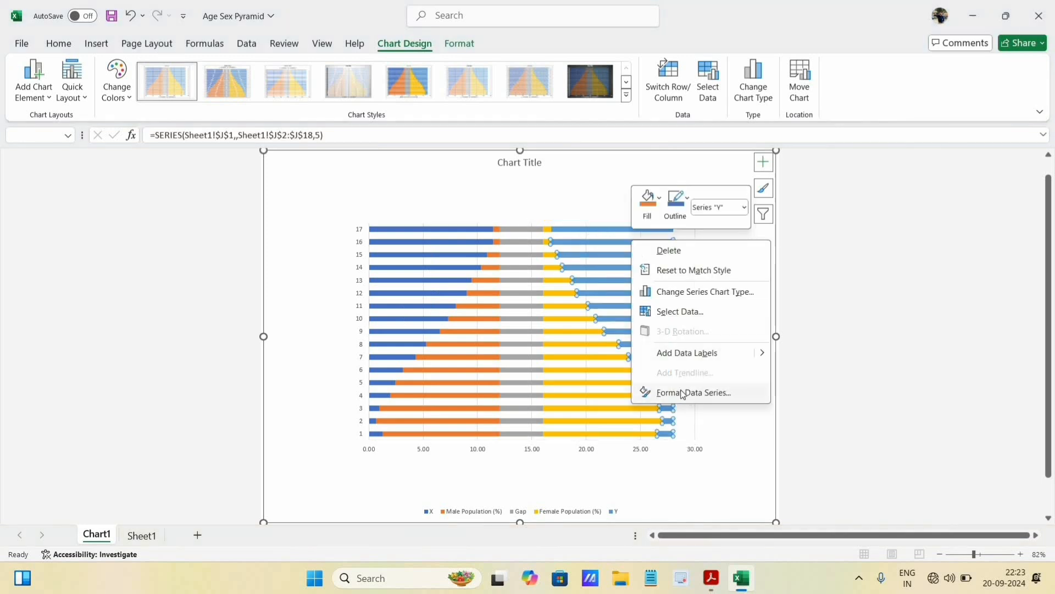
left_click(619, 170)
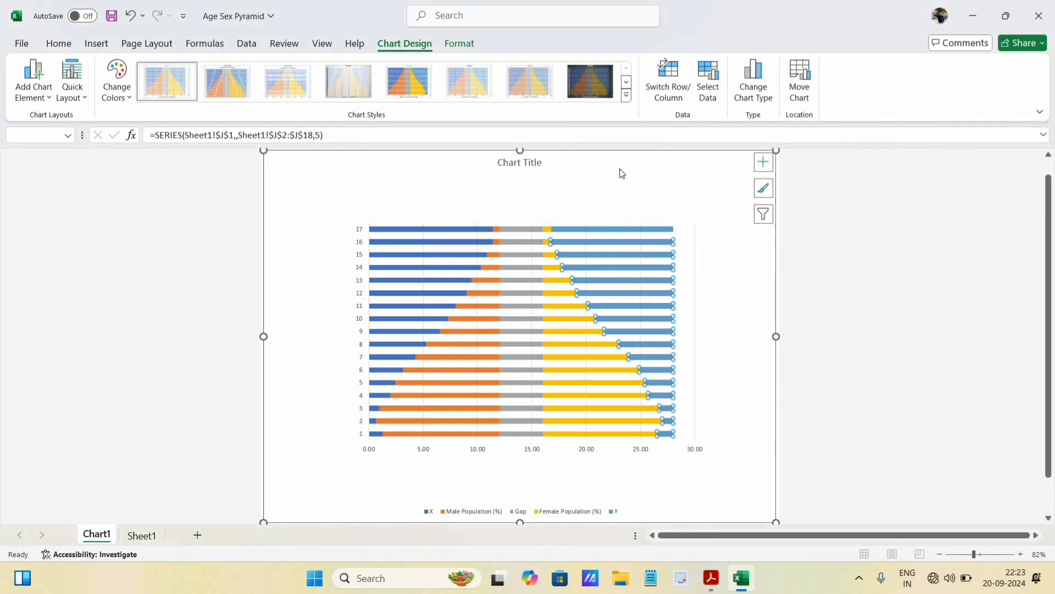
right_click(619, 170)
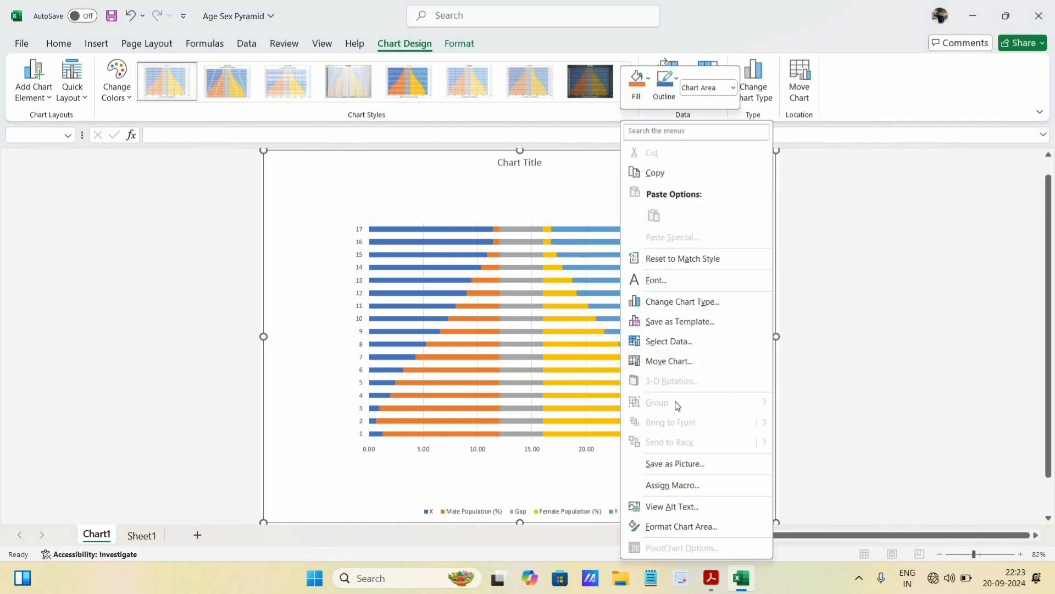
left_click(505, 177)
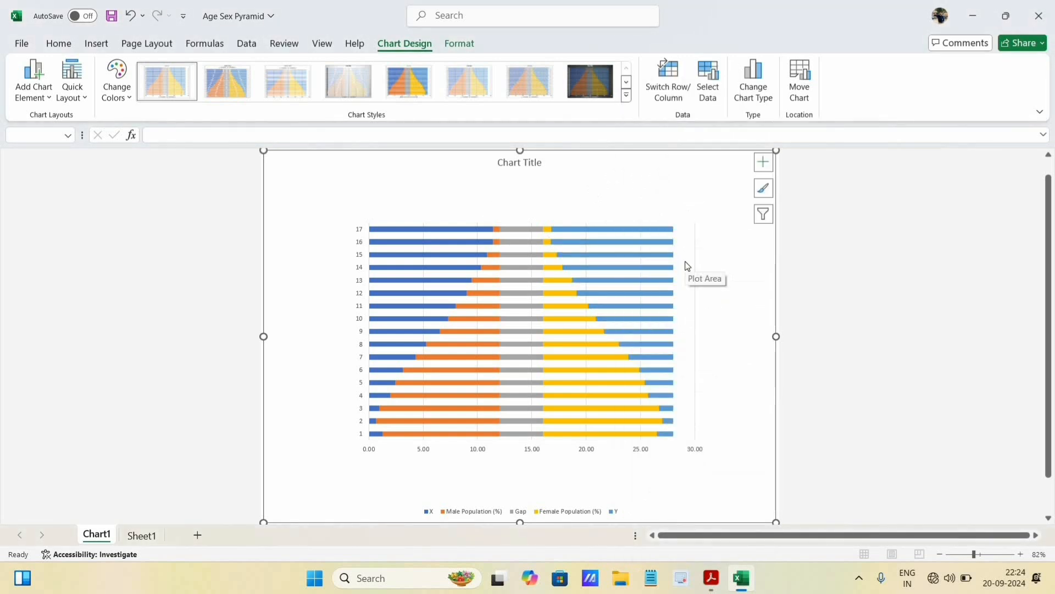
right_click(687, 266)
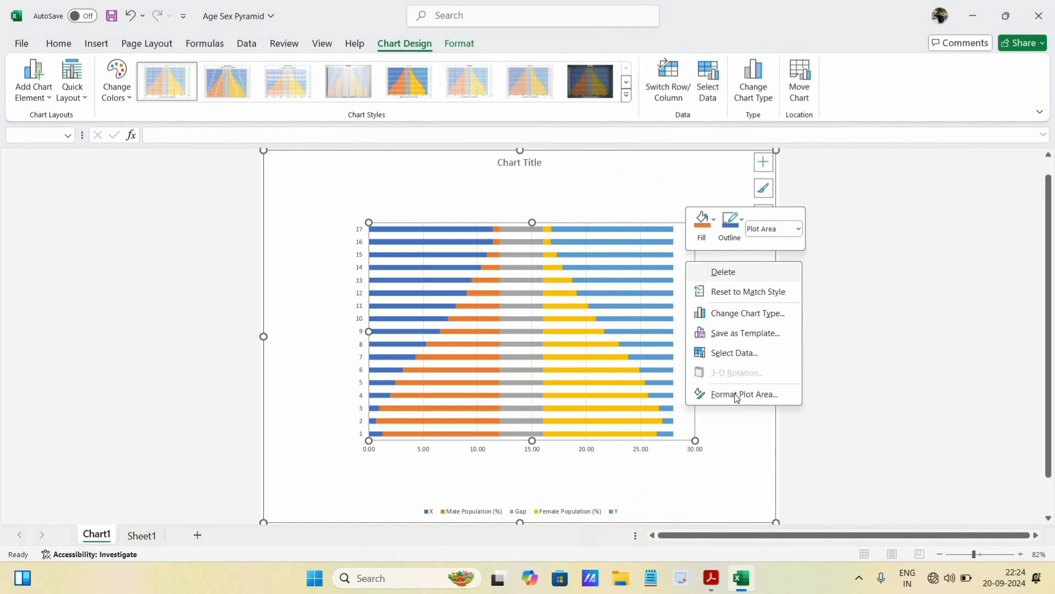
left_click(650, 172)
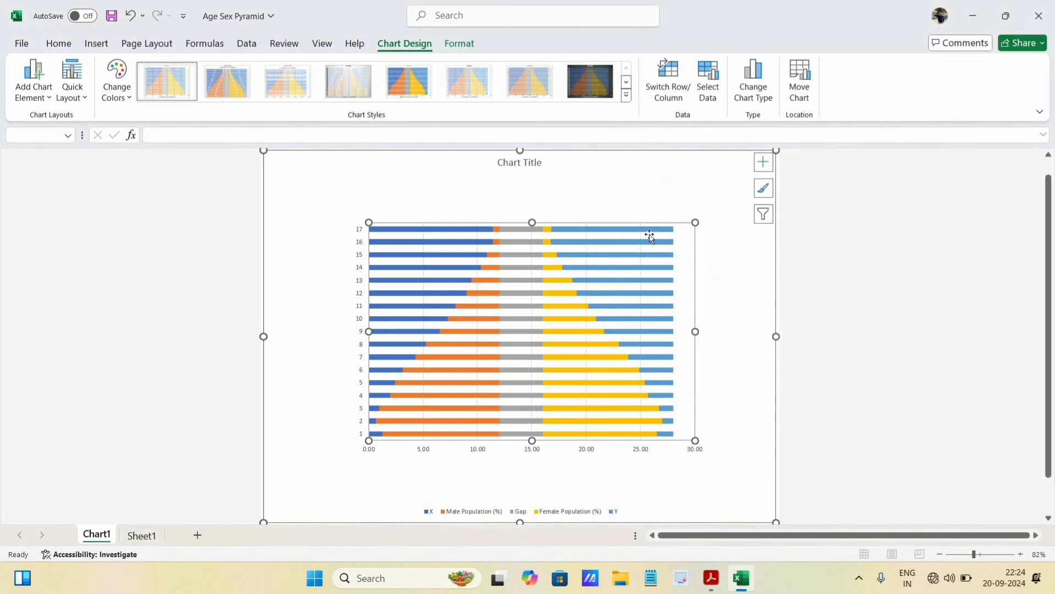
- Remove the fill from the Y series bars in the stacked bar chart by setting them to No fill
mouse_move(649, 235)
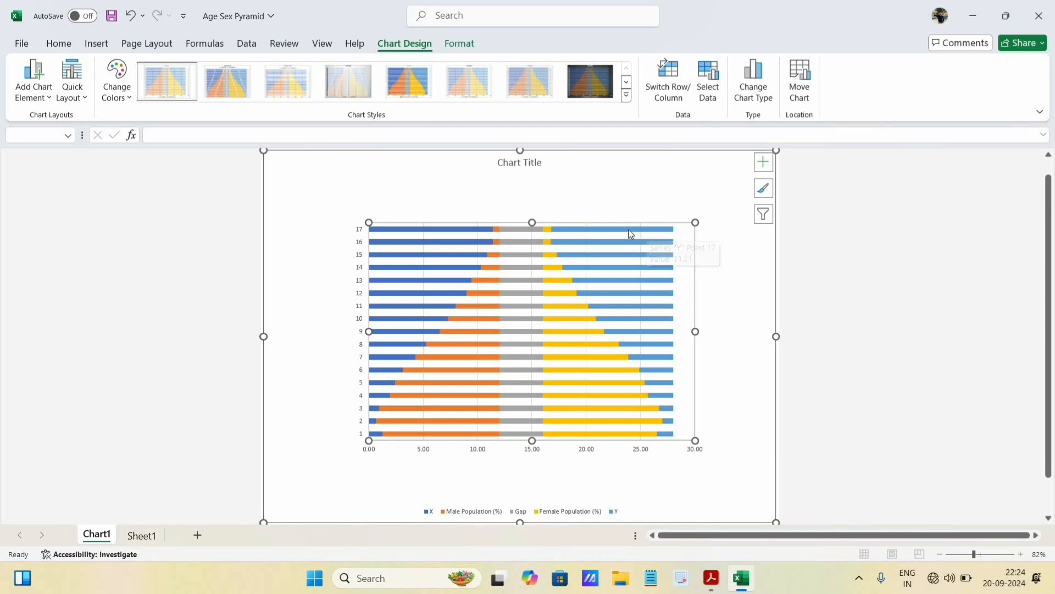
left_click(628, 230)
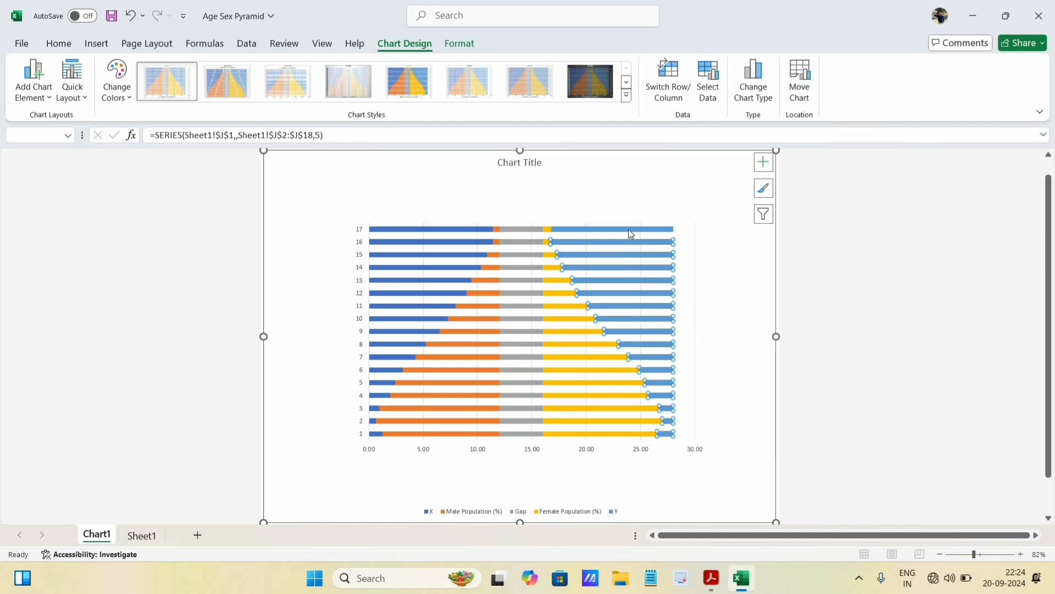
right_click(621, 269)
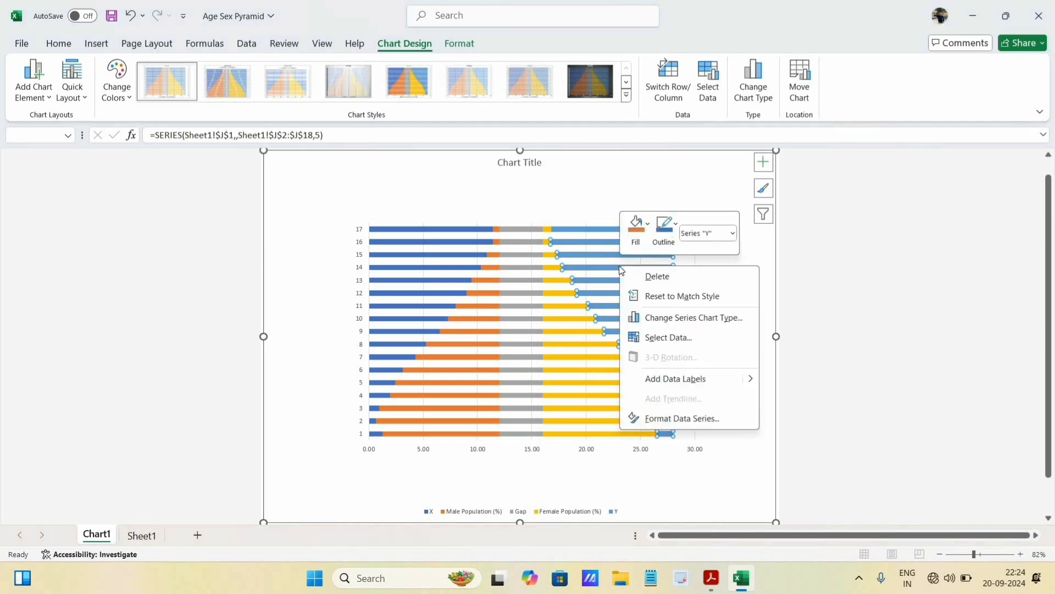
left_click(694, 422)
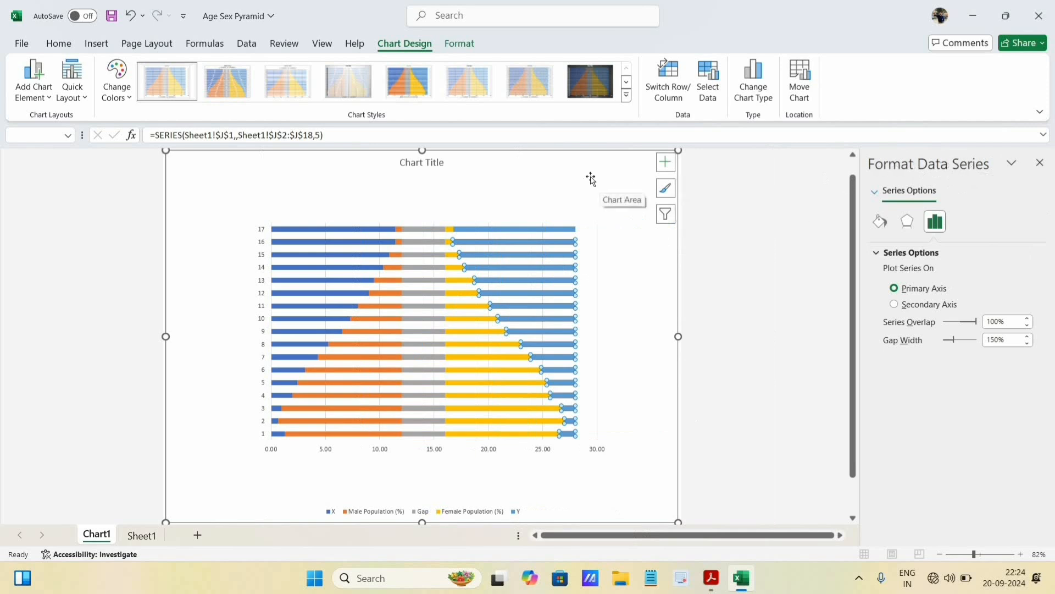
left_click(551, 176)
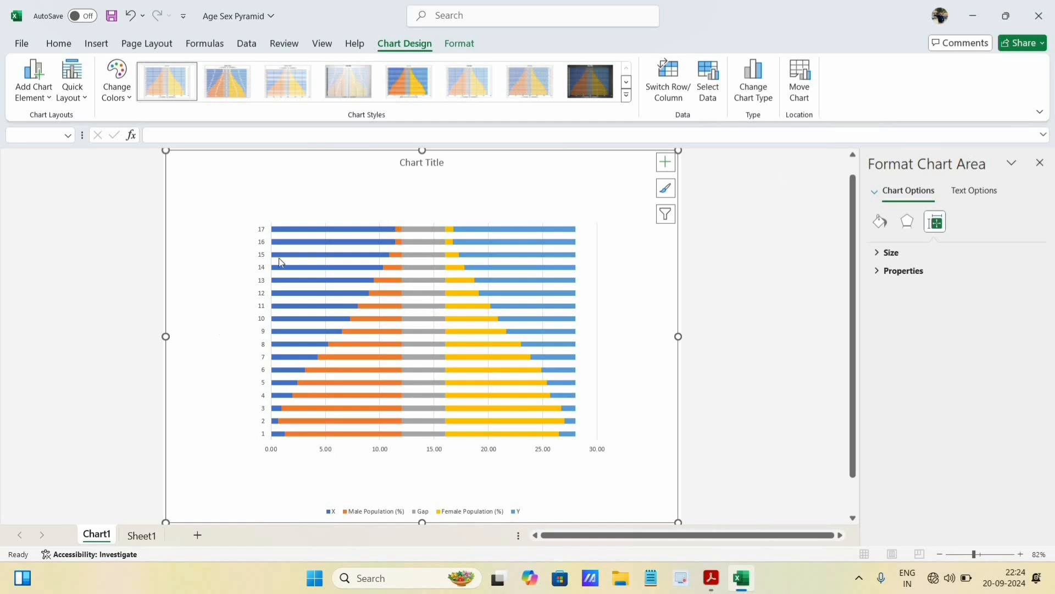
left_click(433, 271)
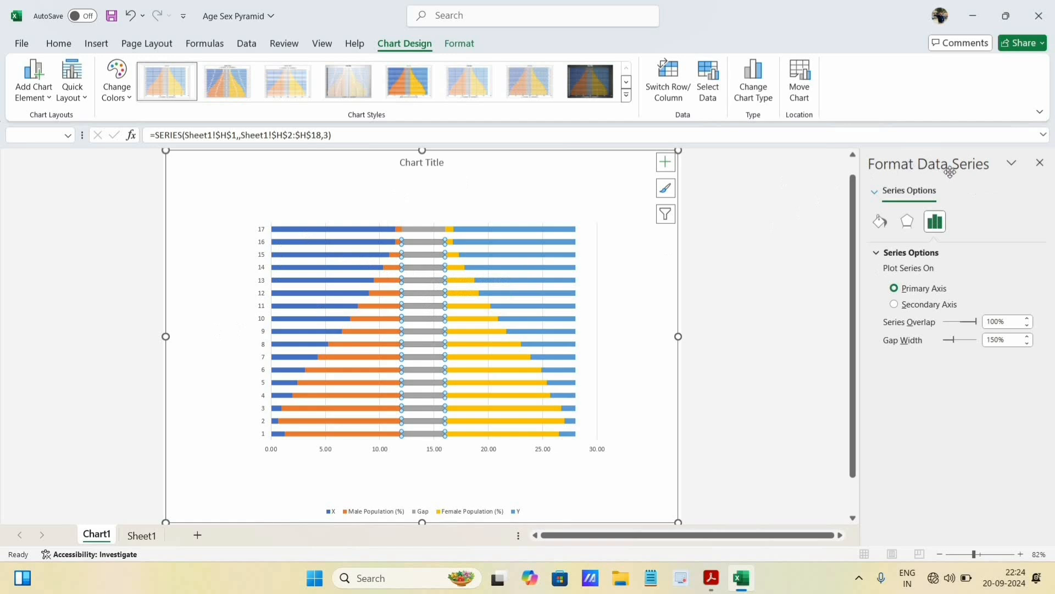
left_click(511, 257)
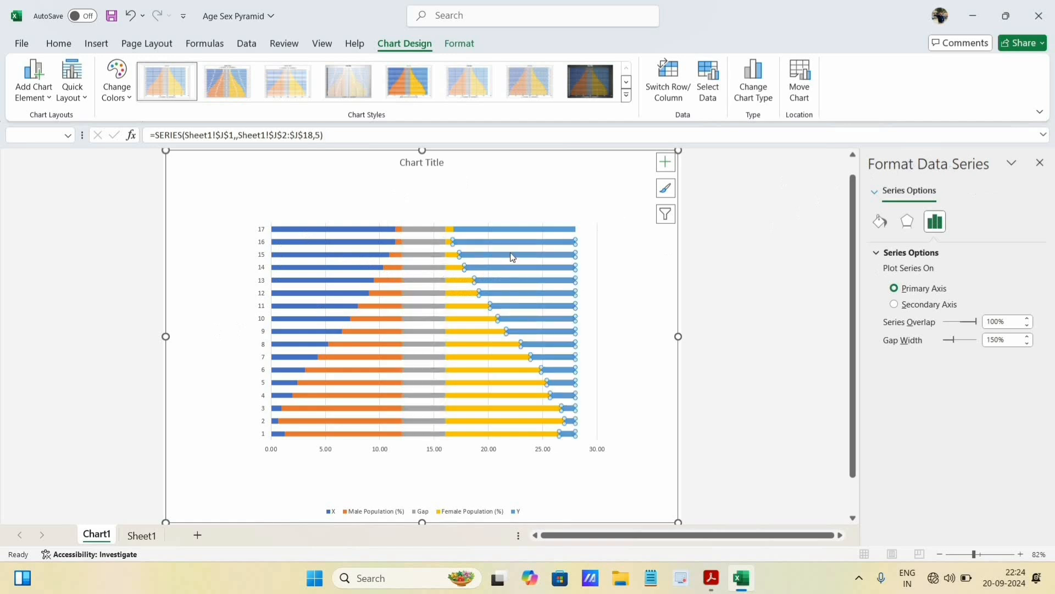
left_click(881, 222)
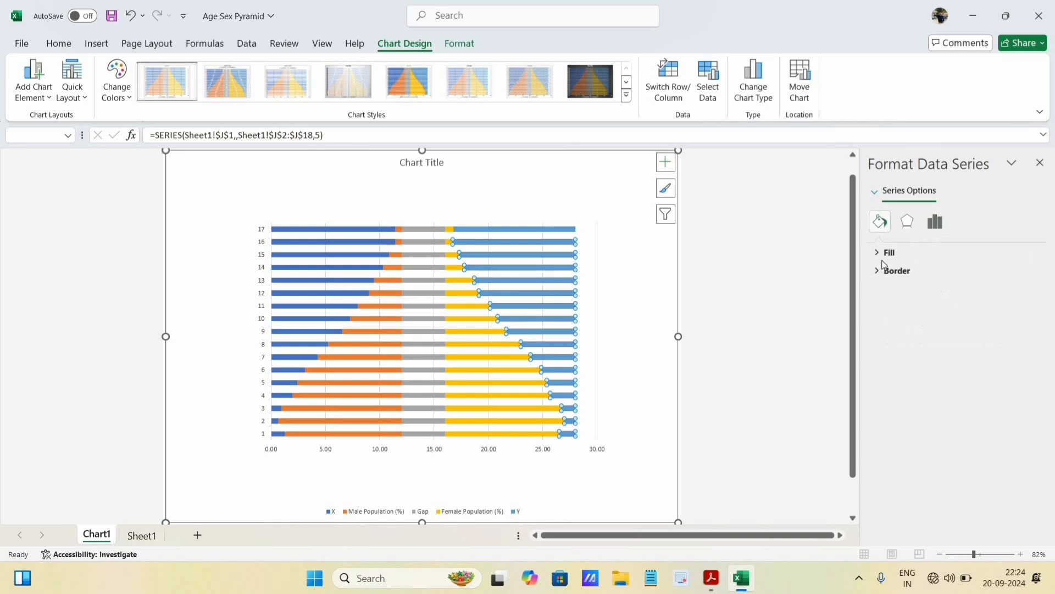
left_click(876, 254)
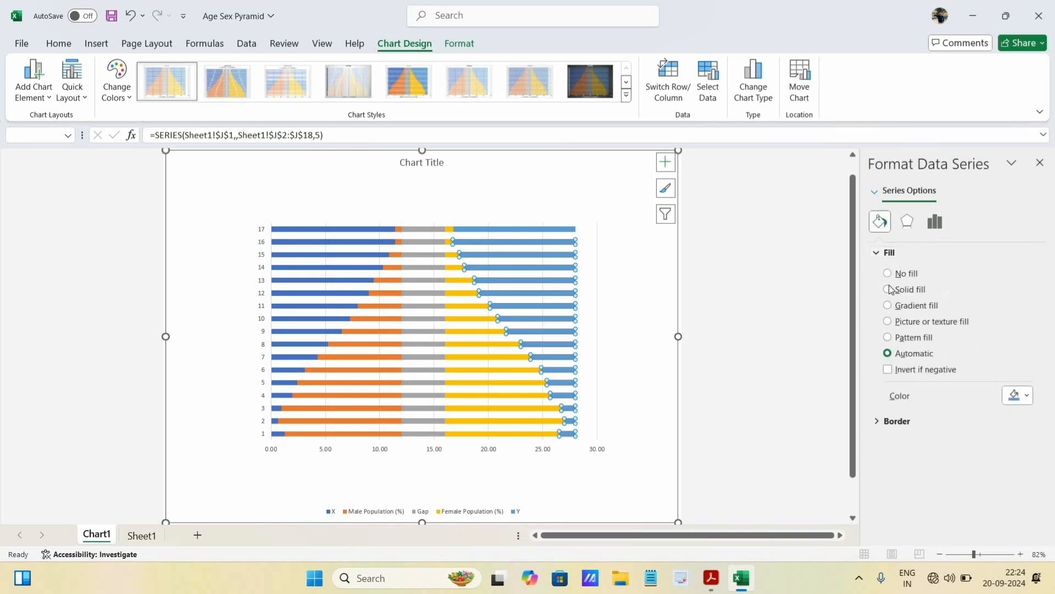
left_click(889, 274)
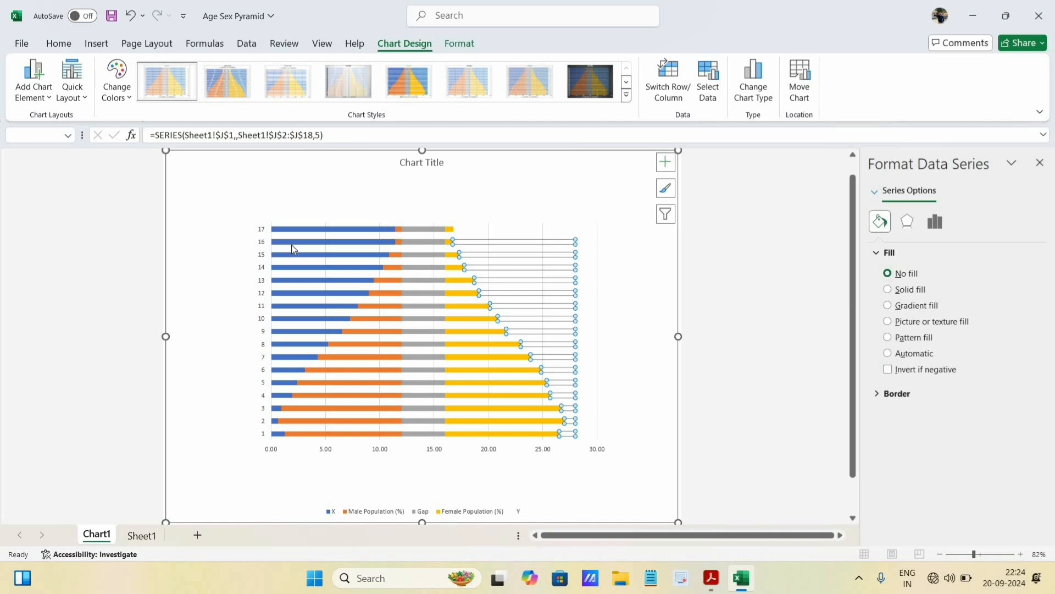
- Set the X series and the Gap series to No fill so only the male and female bars are coloured
mouse_move(293, 243)
left_click(300, 271)
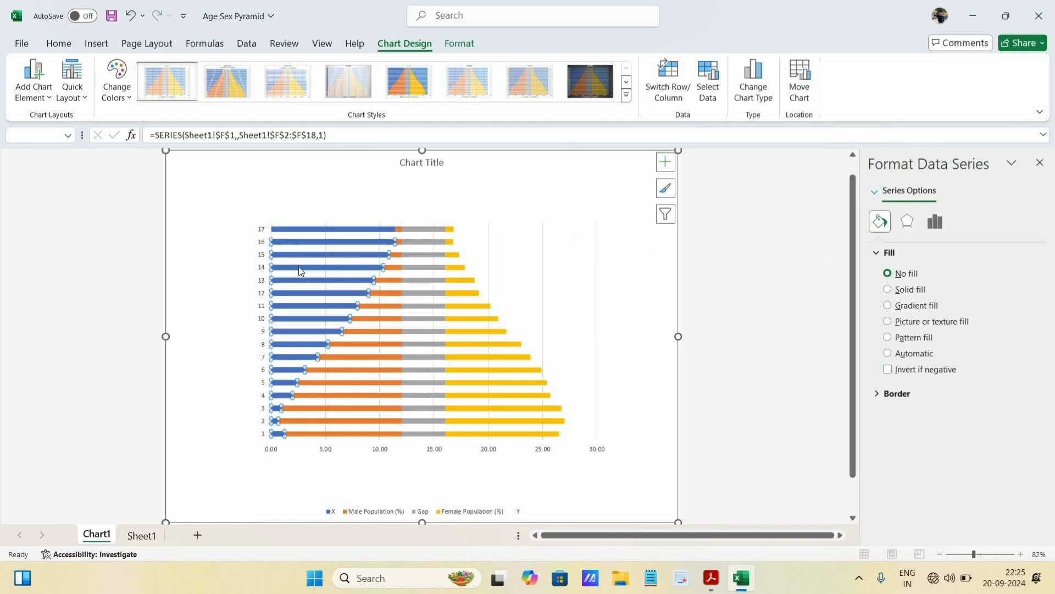
left_click(887, 275)
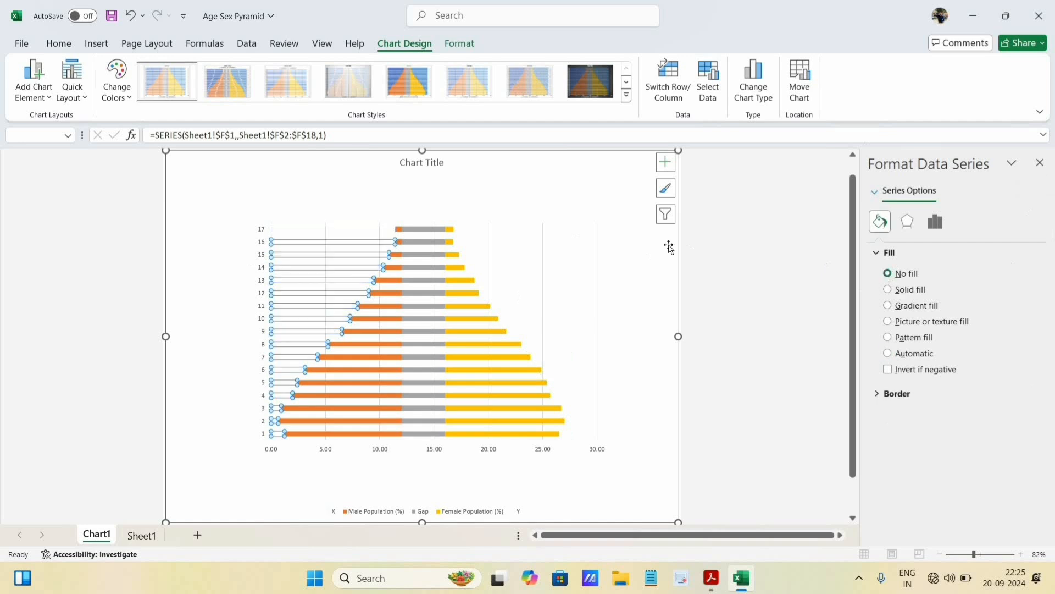
left_click(422, 231)
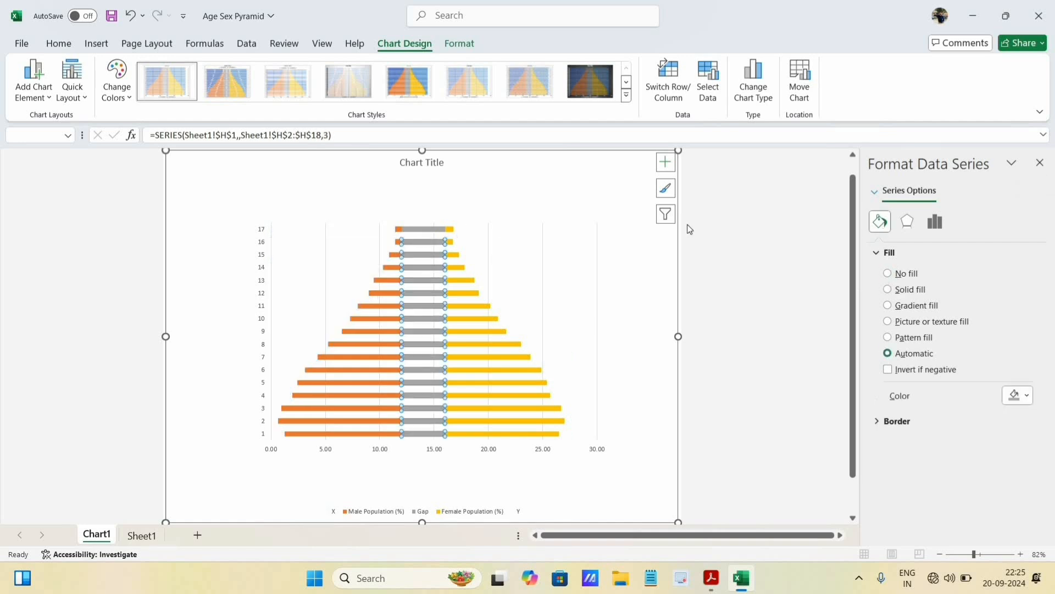
left_click(887, 274)
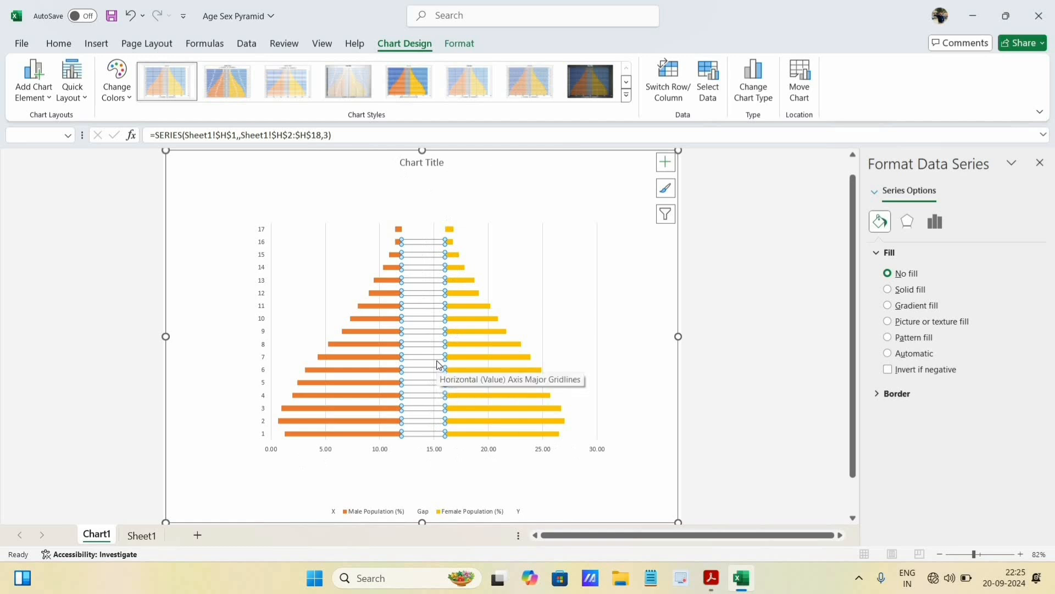
- Add data labels to the Gap series and check the age group column on Sheet1
right_click(430, 255)
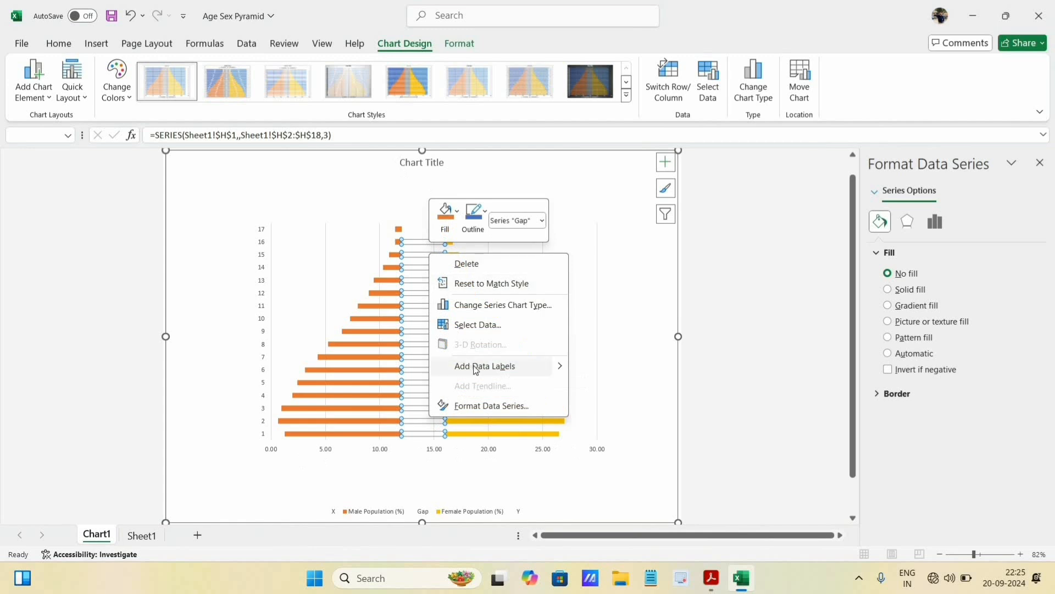
left_click(487, 367)
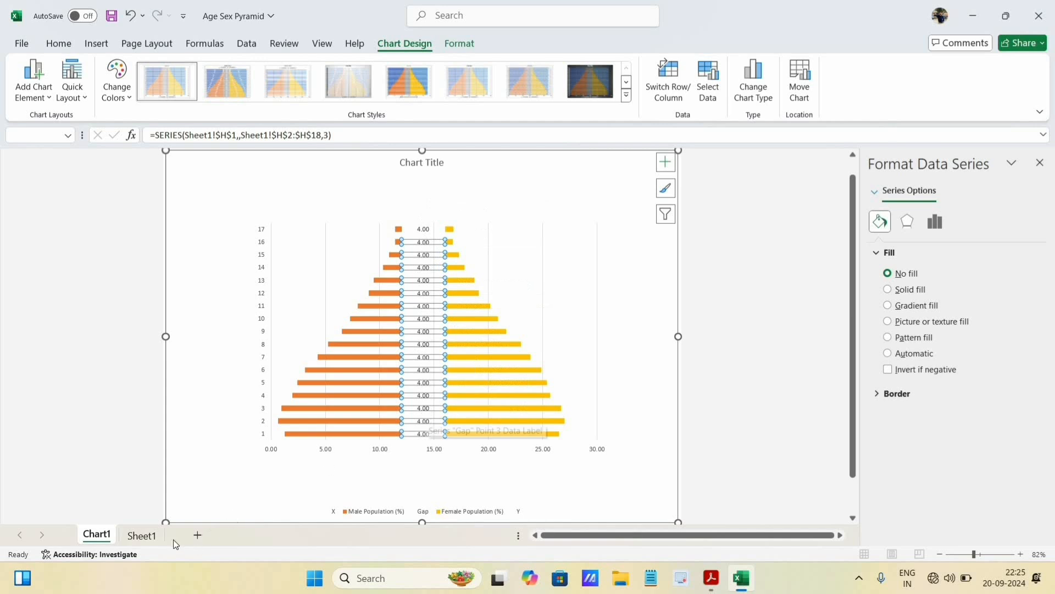
left_click(140, 539)
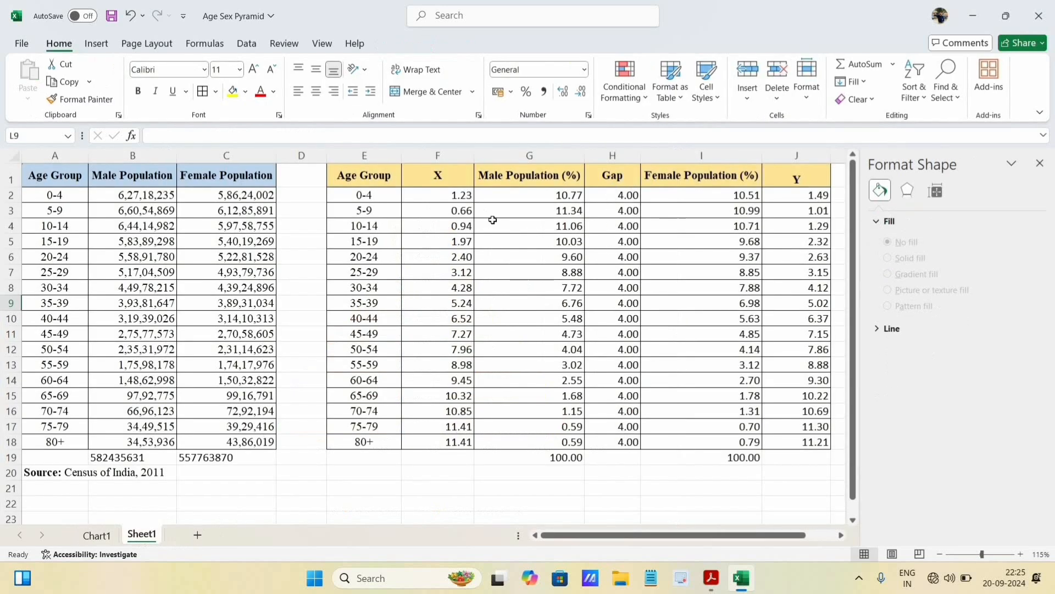
left_click(97, 535)
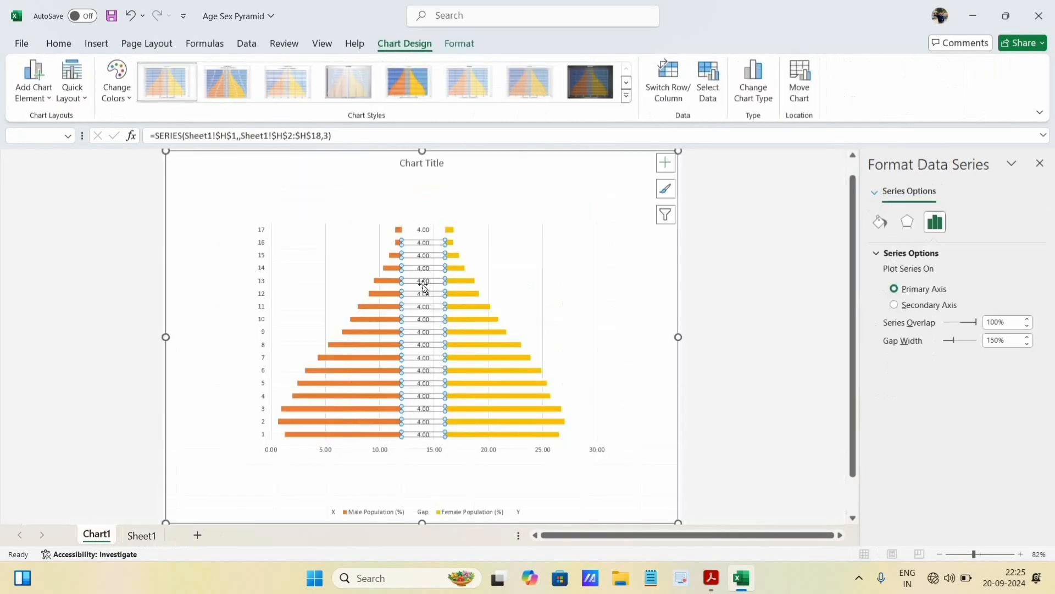
- Take the Gap series labels from the age groups in Sheet1 E2:E18 and turn off the Value and leader line options
right_click(426, 285)
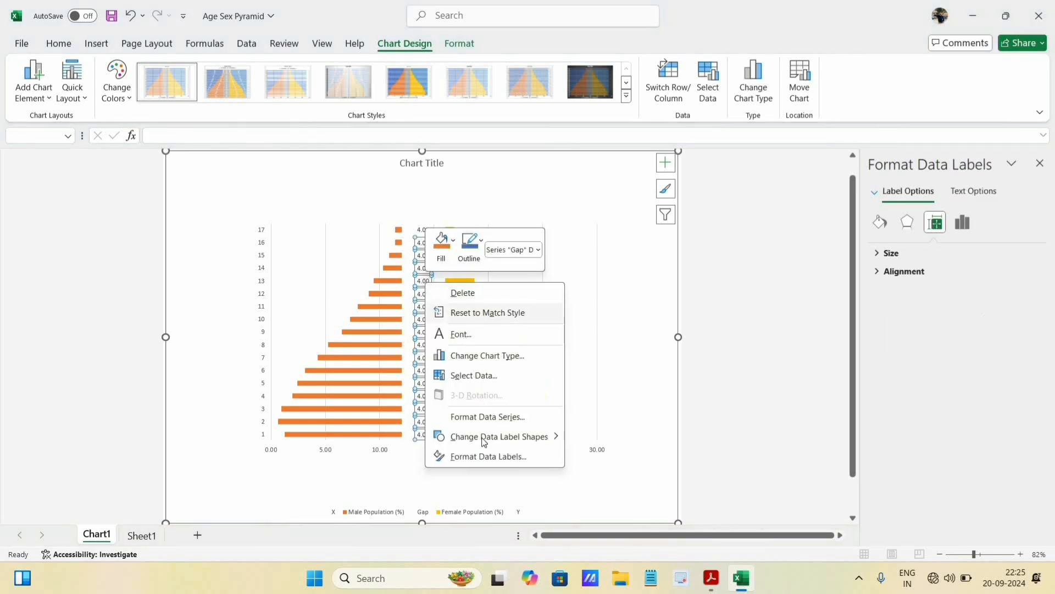
left_click(488, 457)
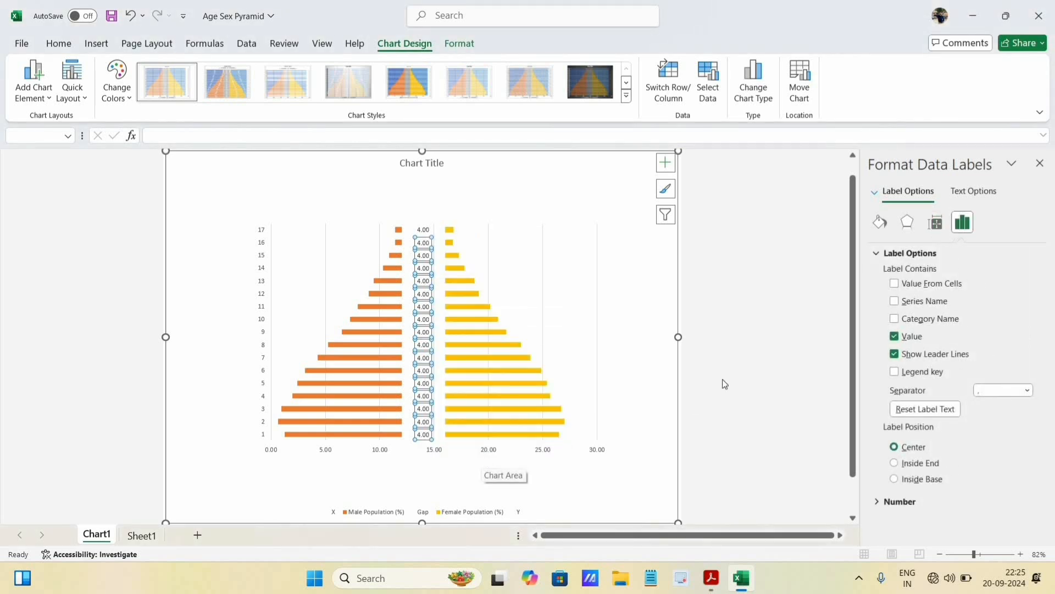
left_click(895, 284)
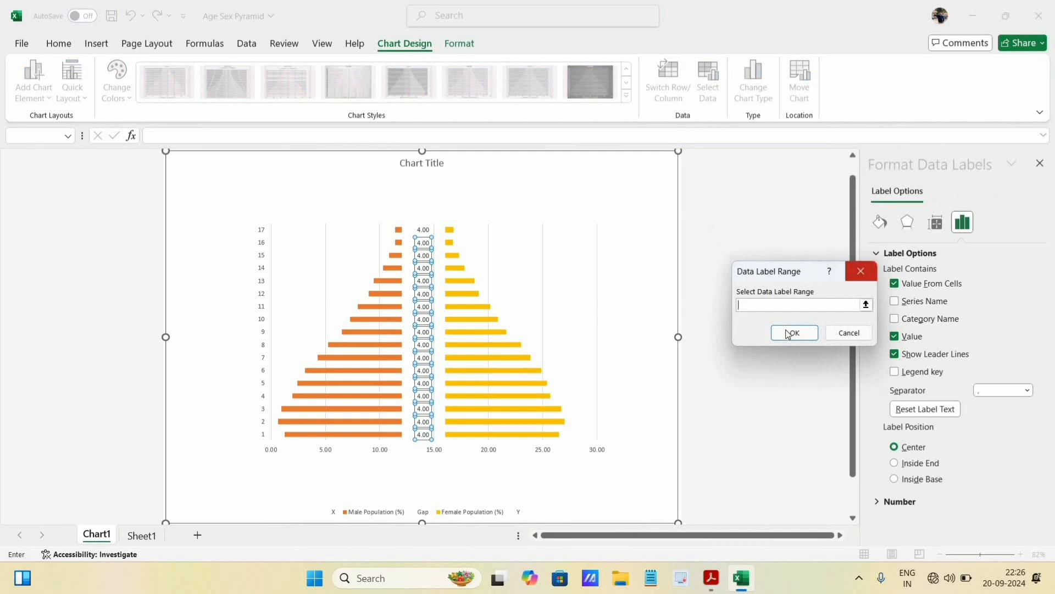
left_click(866, 306)
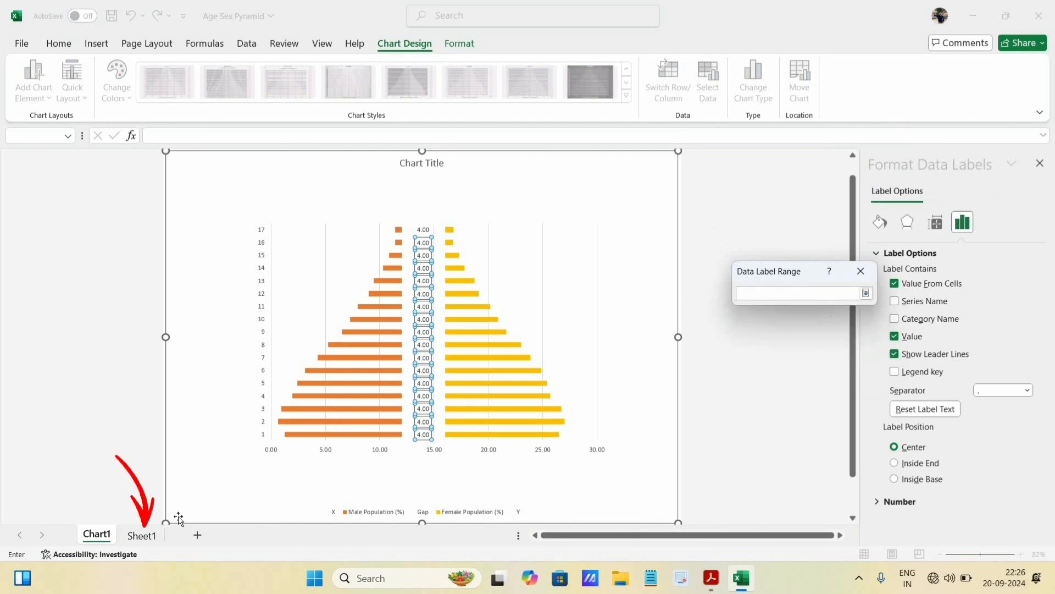
left_click(142, 536)
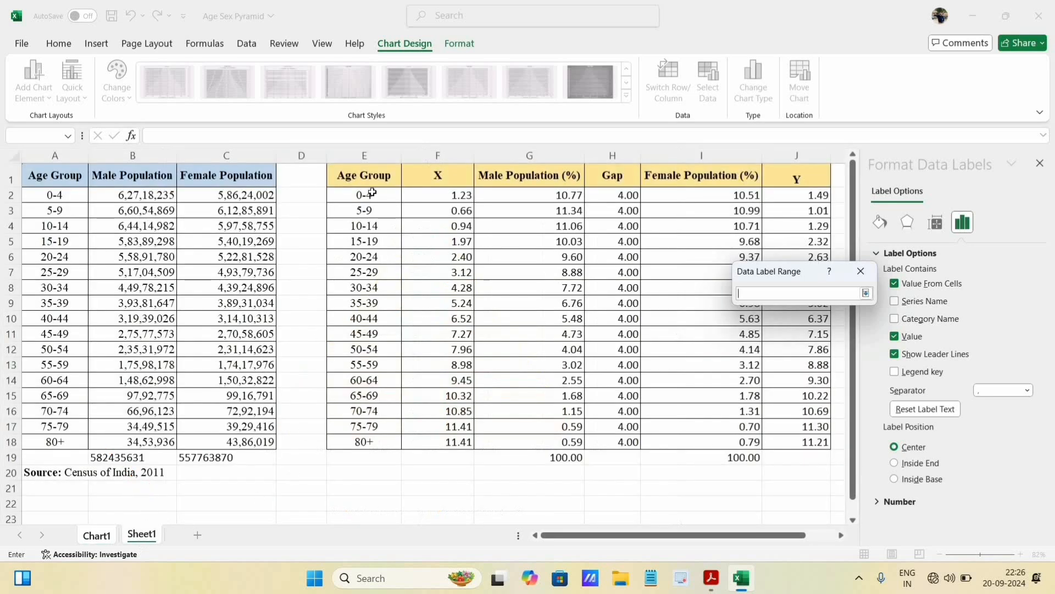
left_click_drag(366, 195, 370, 441)
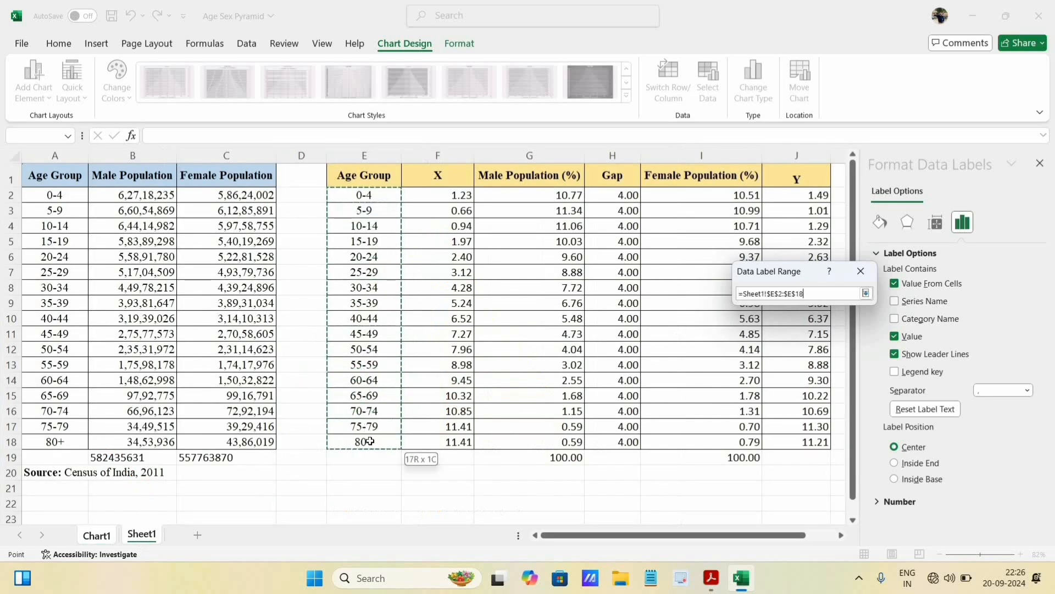
left_click(865, 295)
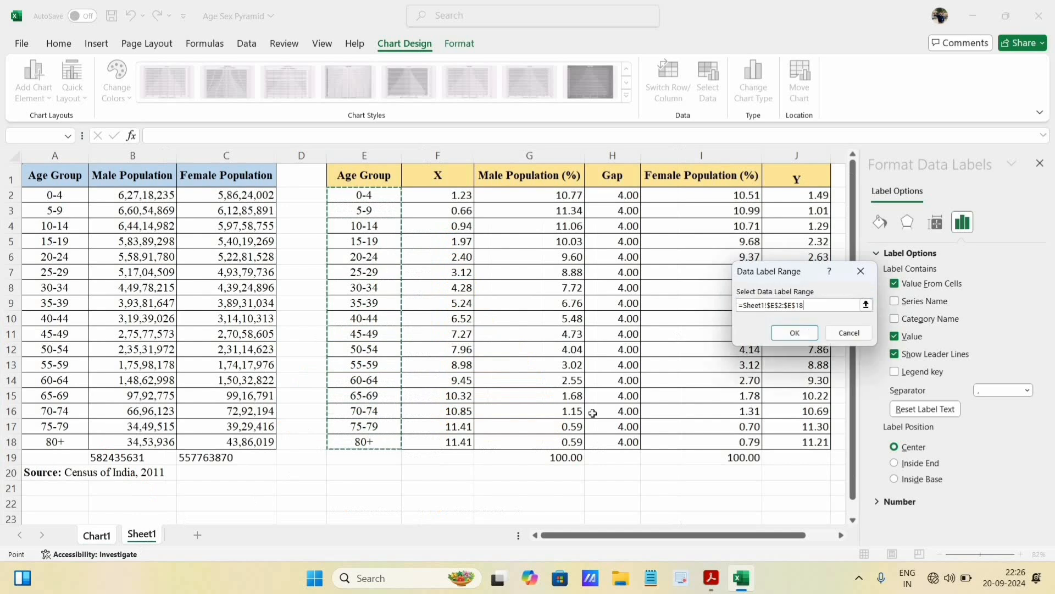
left_click(804, 336)
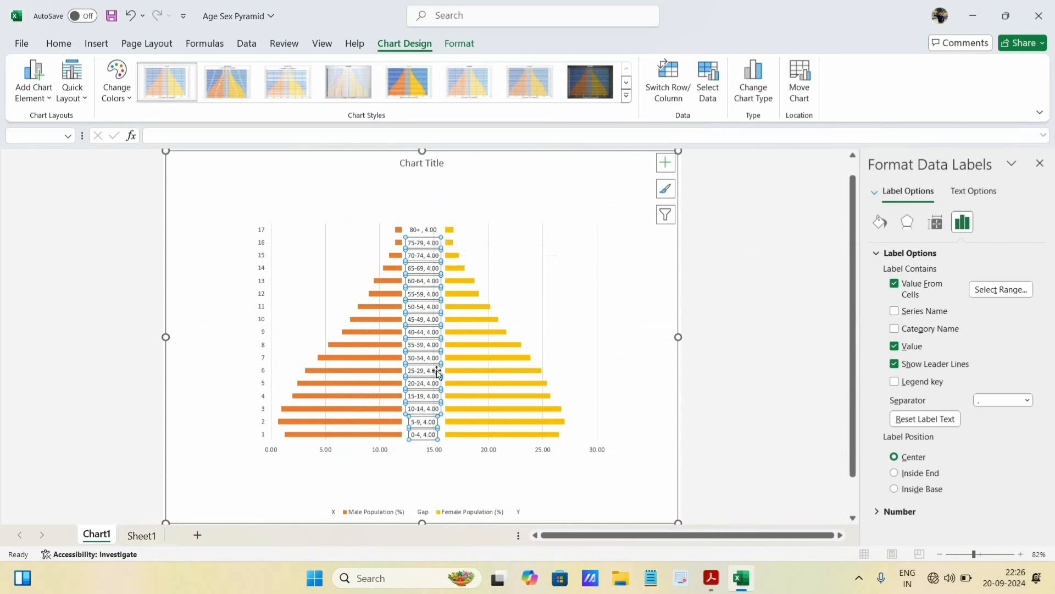
left_click(895, 346)
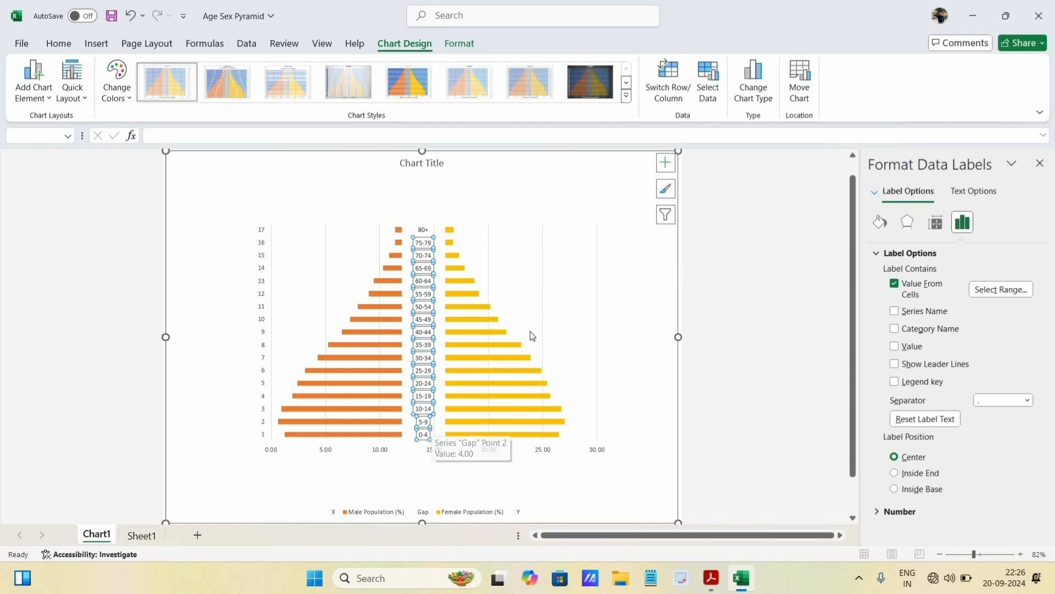
- Check the finished pyramid in Pyramid Diagram.pdf in Acrobat, return to Excel and set the bars' gap width to 0%
left_click(485, 344)
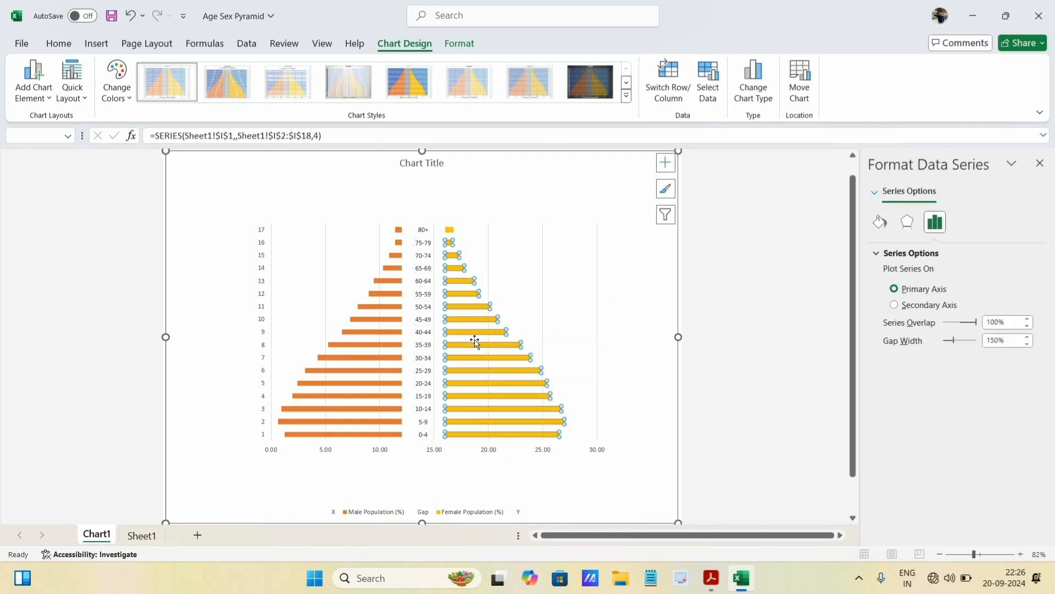
left_click(715, 574)
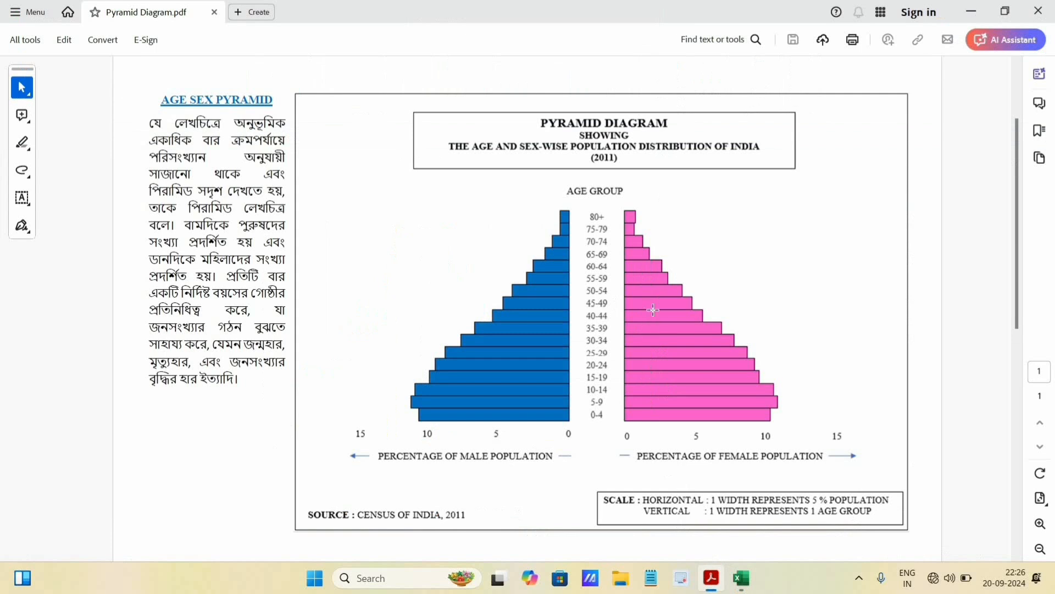
left_click(741, 583)
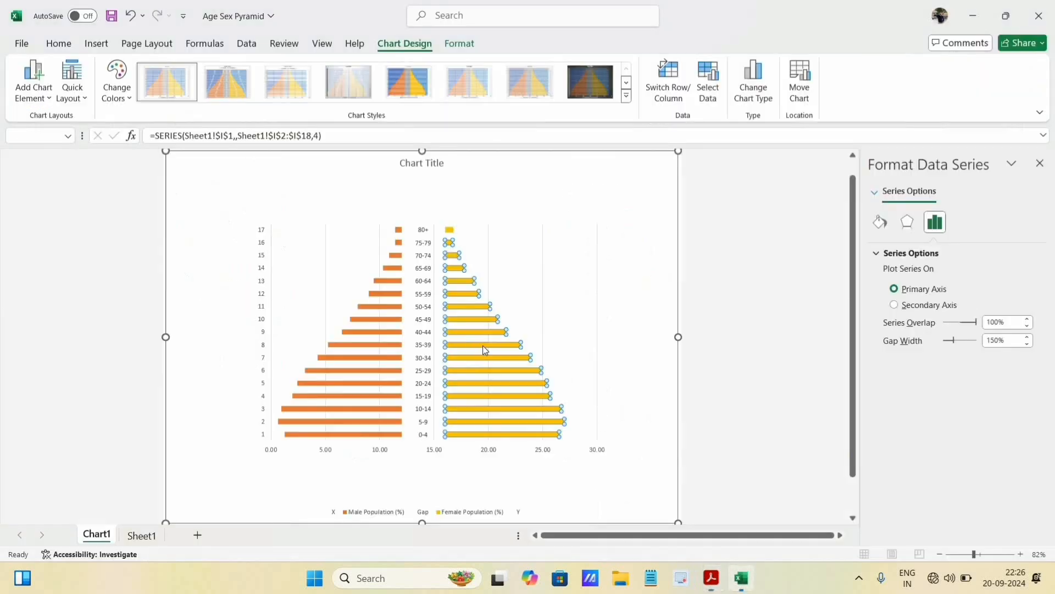
mouse_move(472, 337)
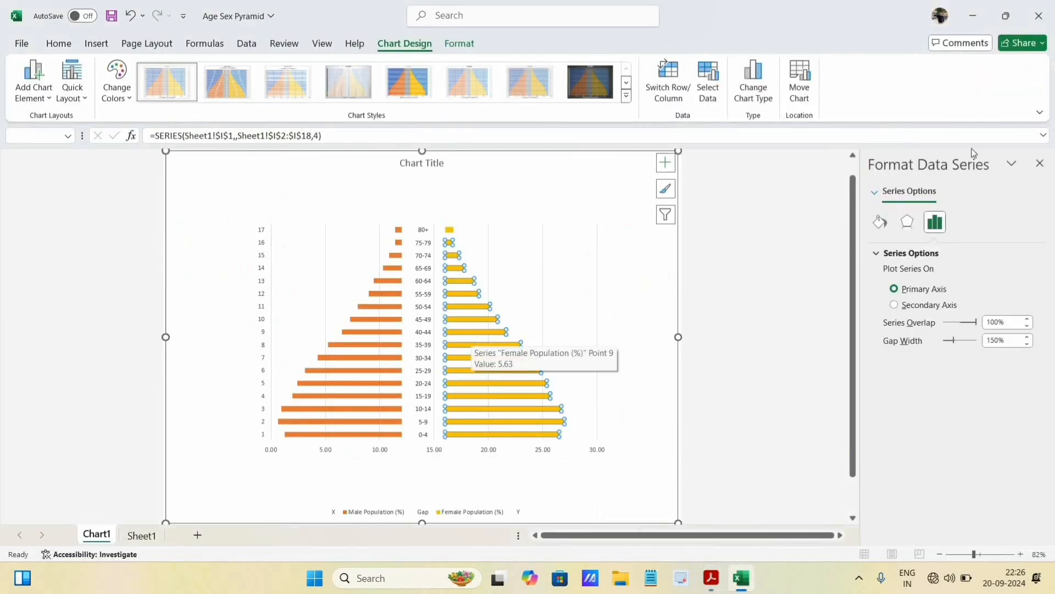
left_click(381, 342)
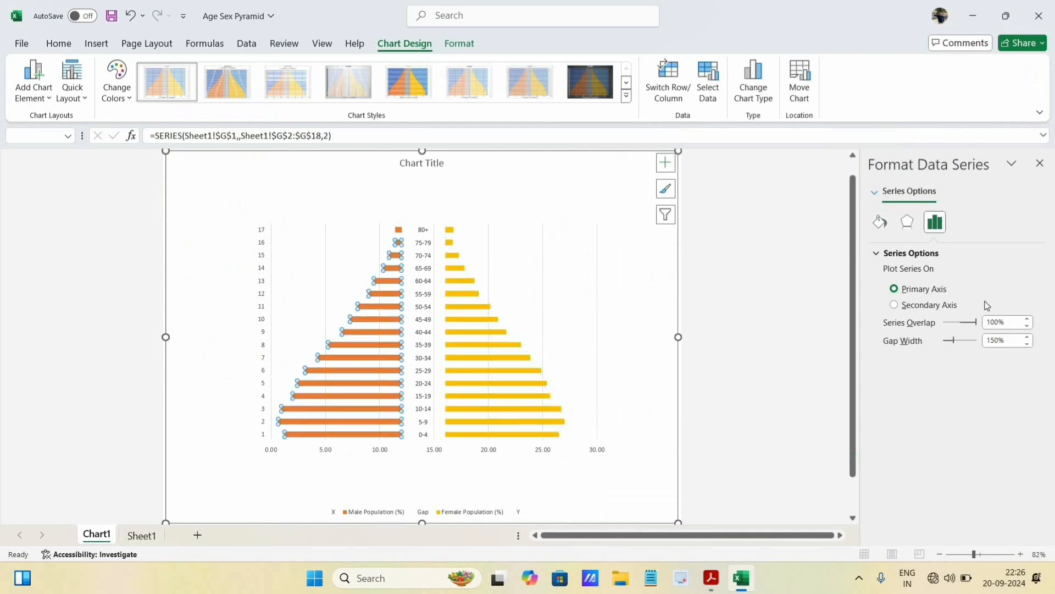
left_click(905, 223)
left_click(935, 224)
left_click_drag(954, 342, 936, 344)
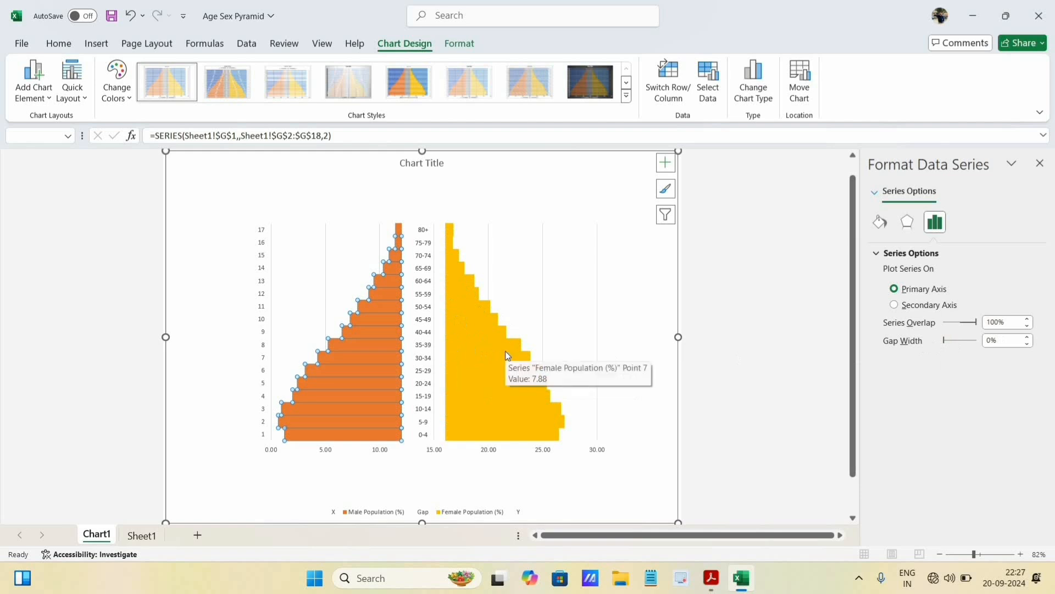
- Give the male population bars a solid black border
left_click(880, 222)
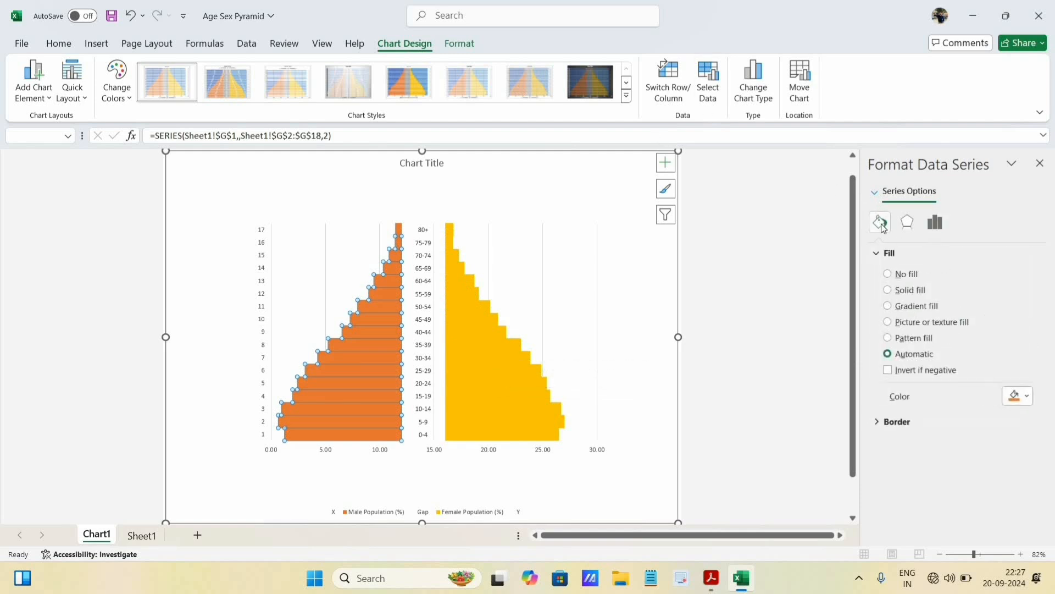
left_click(878, 424)
scroll(940, 379, "down", 3)
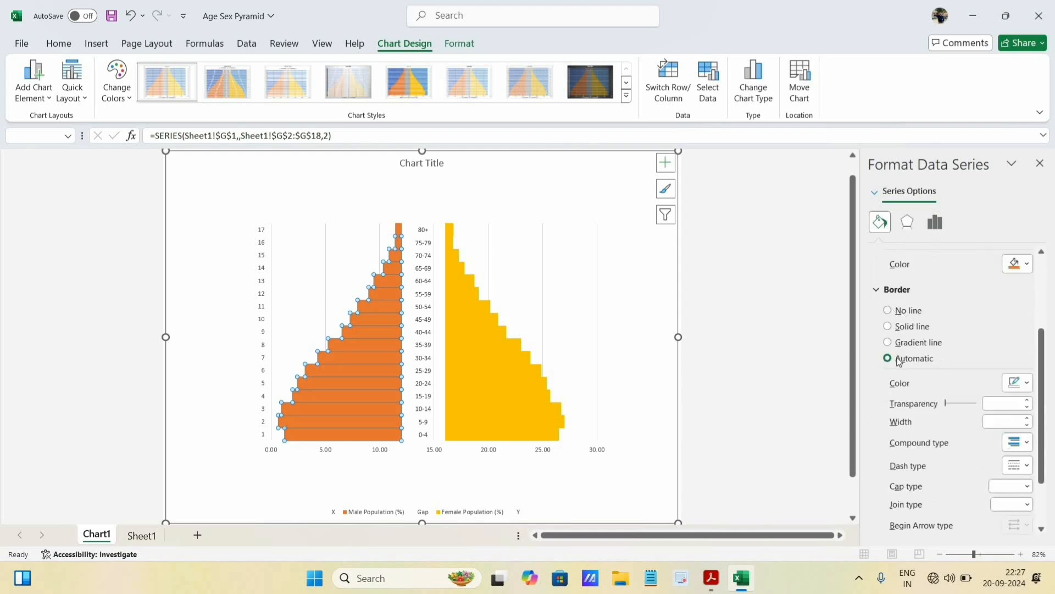
left_click(889, 327)
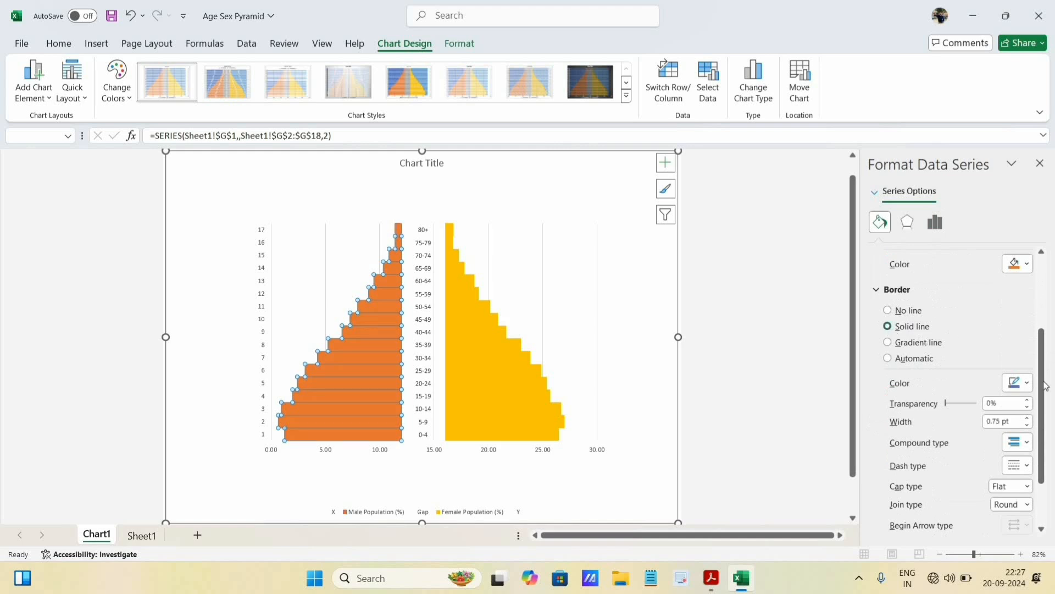
left_click(1023, 383)
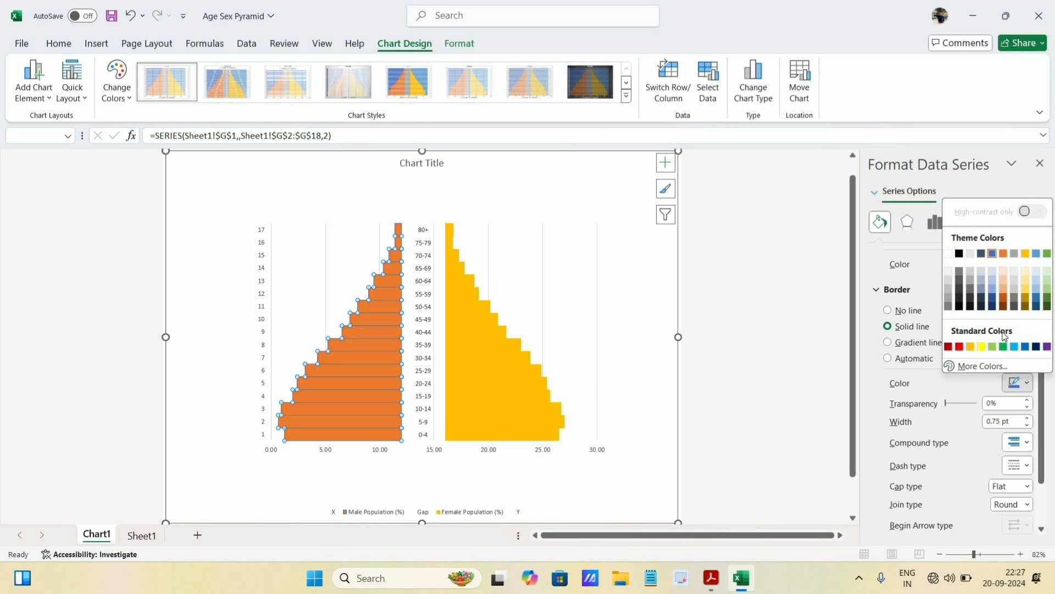
left_click(959, 254)
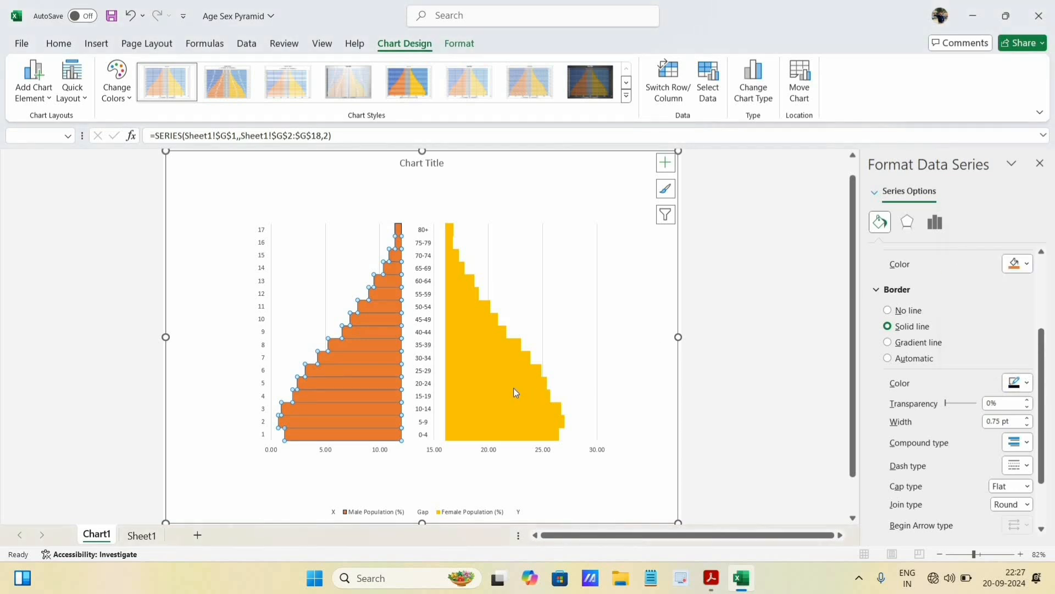
- Give the female population bars a solid black border
left_click(503, 368)
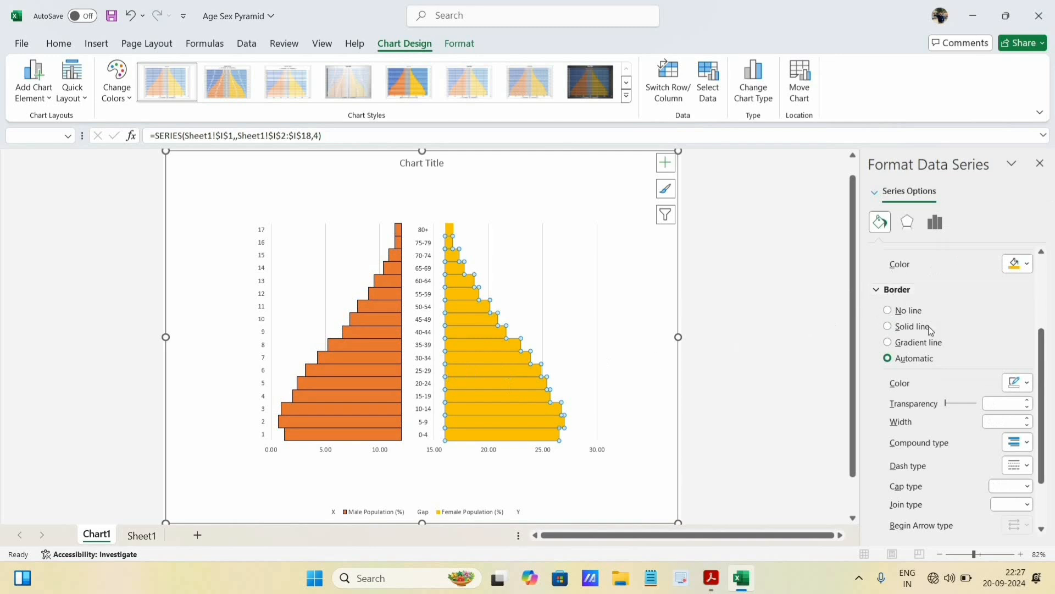
left_click(1033, 381)
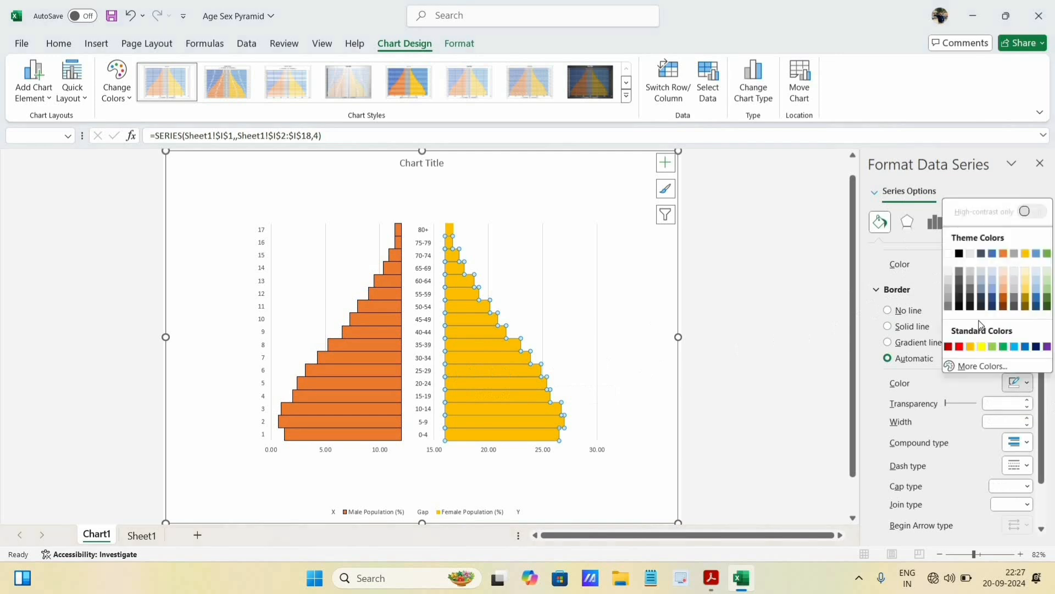
left_click(961, 253)
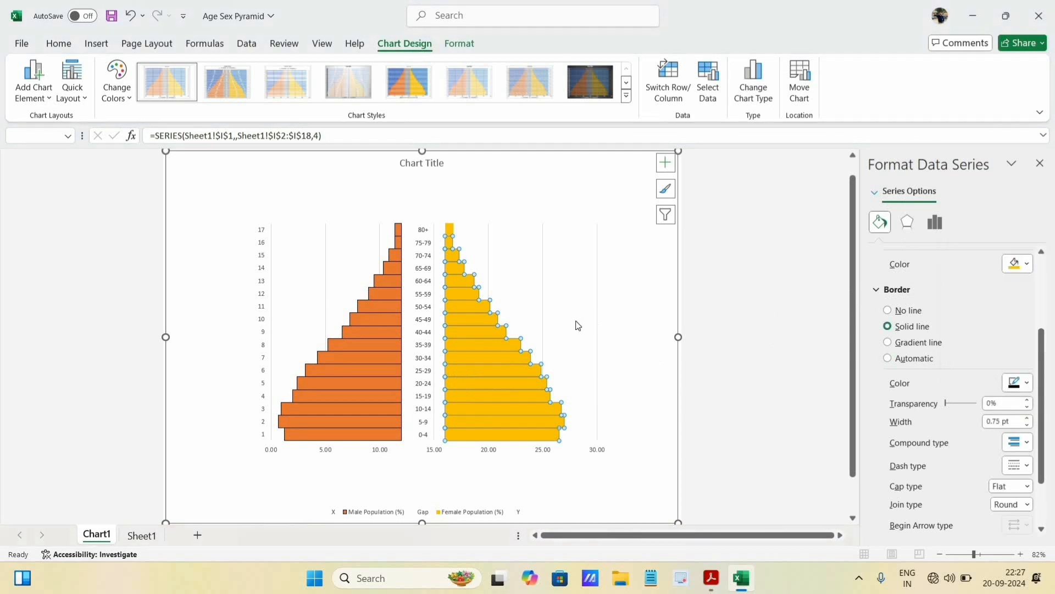
left_click(526, 269)
left_click(615, 270)
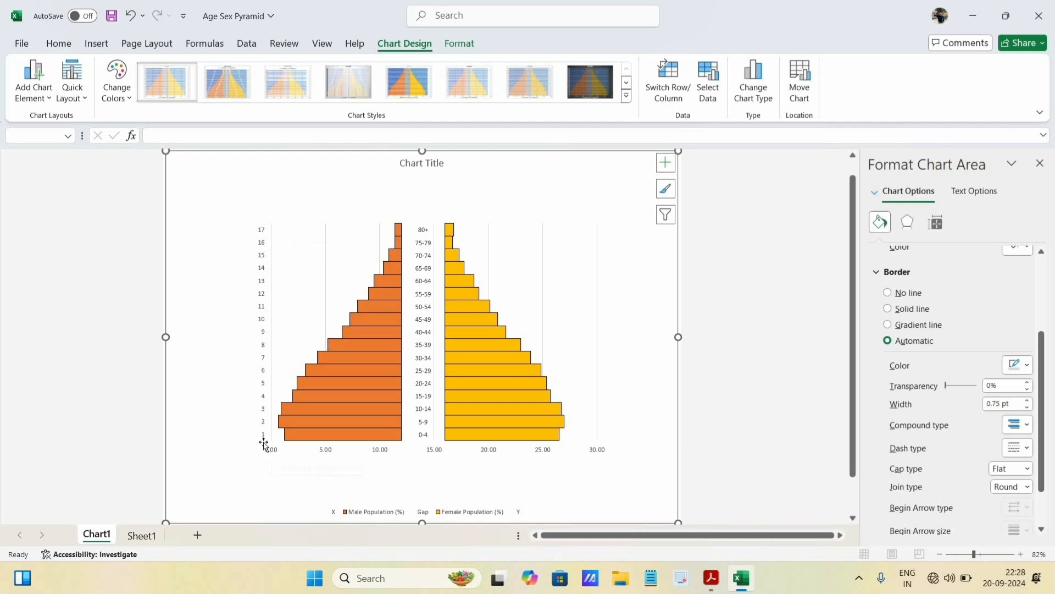
- Delete the horizontal value axis and the numbered vertical axis from the chart
left_click(437, 452)
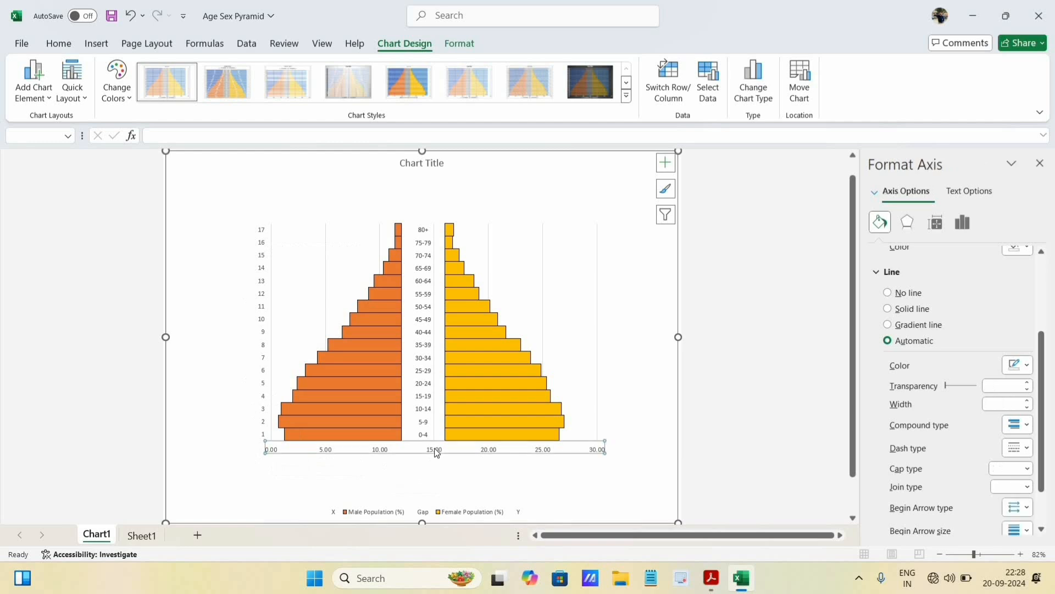
right_click(569, 451)
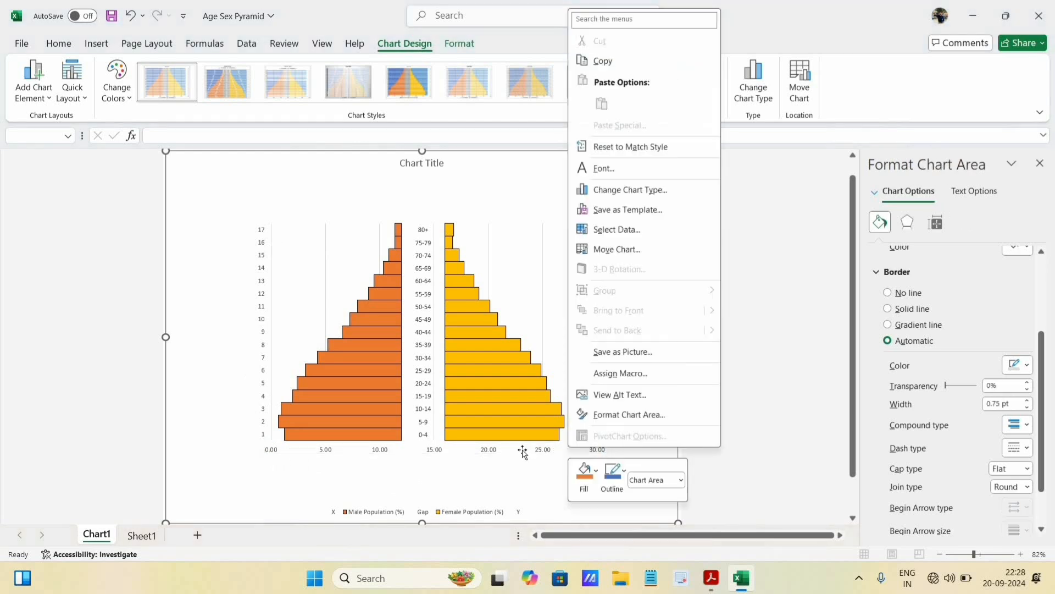
left_click(520, 451)
left_click(487, 452)
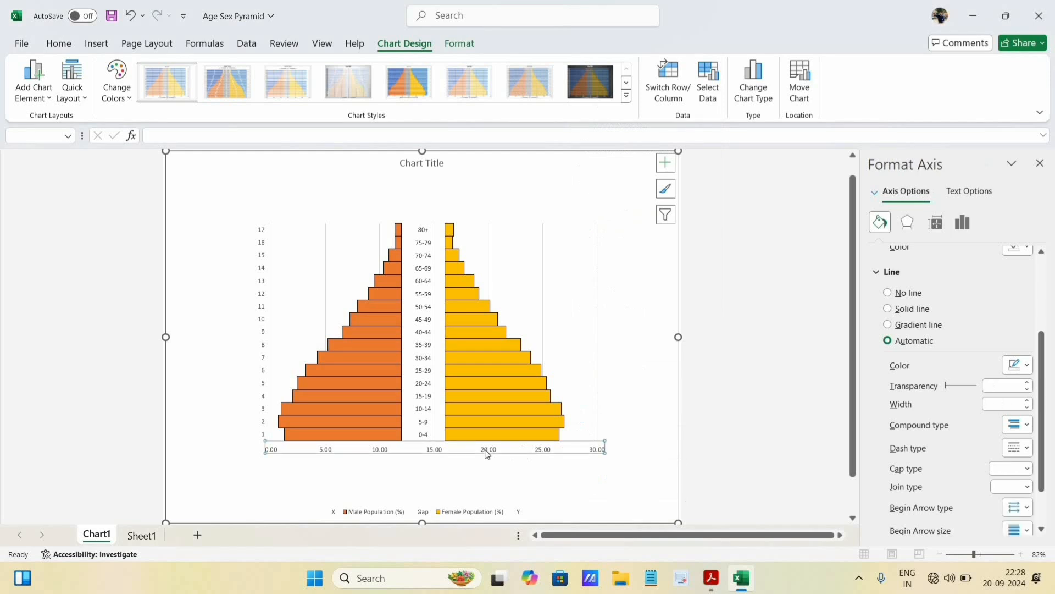
right_click(487, 454)
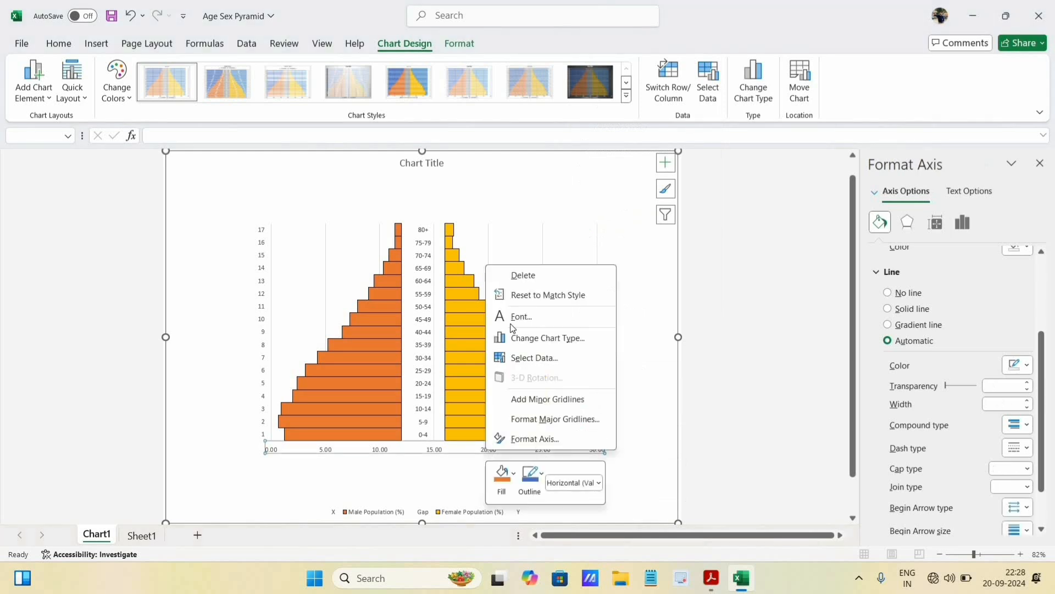
left_click(514, 275)
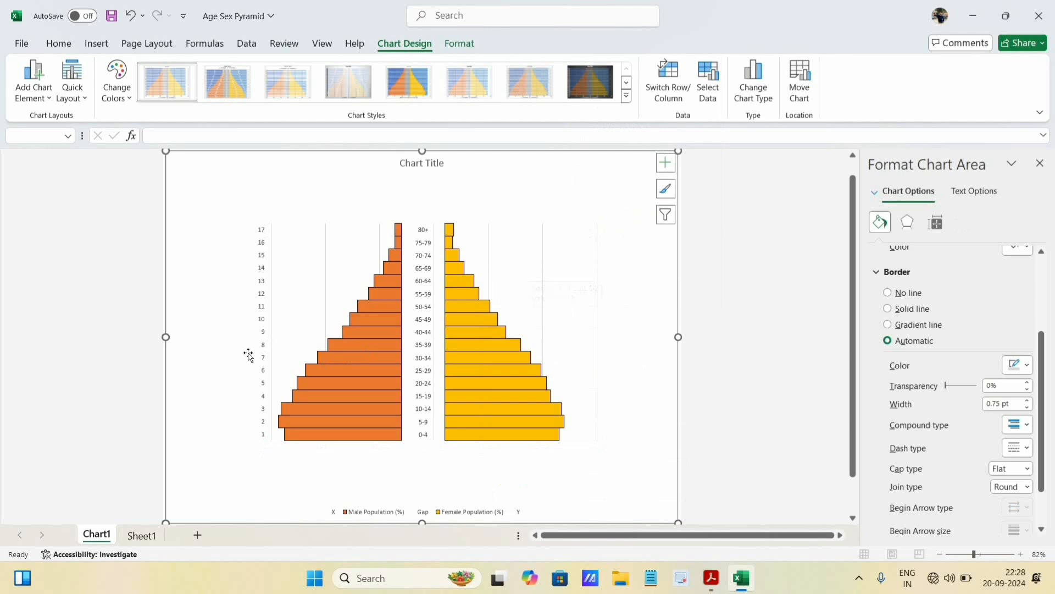
left_click(260, 248)
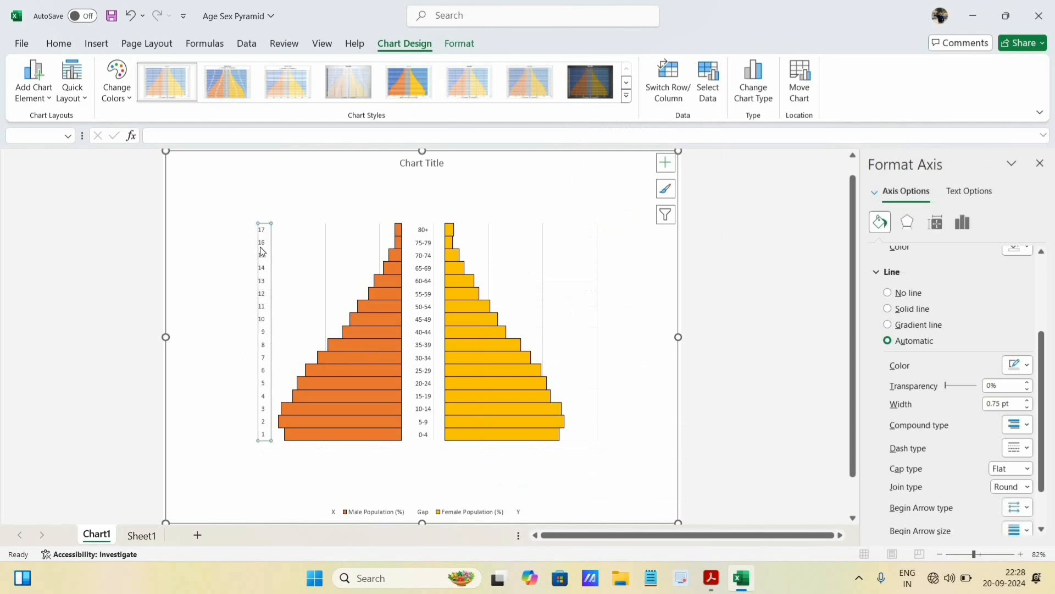
right_click(261, 248)
left_click(311, 259)
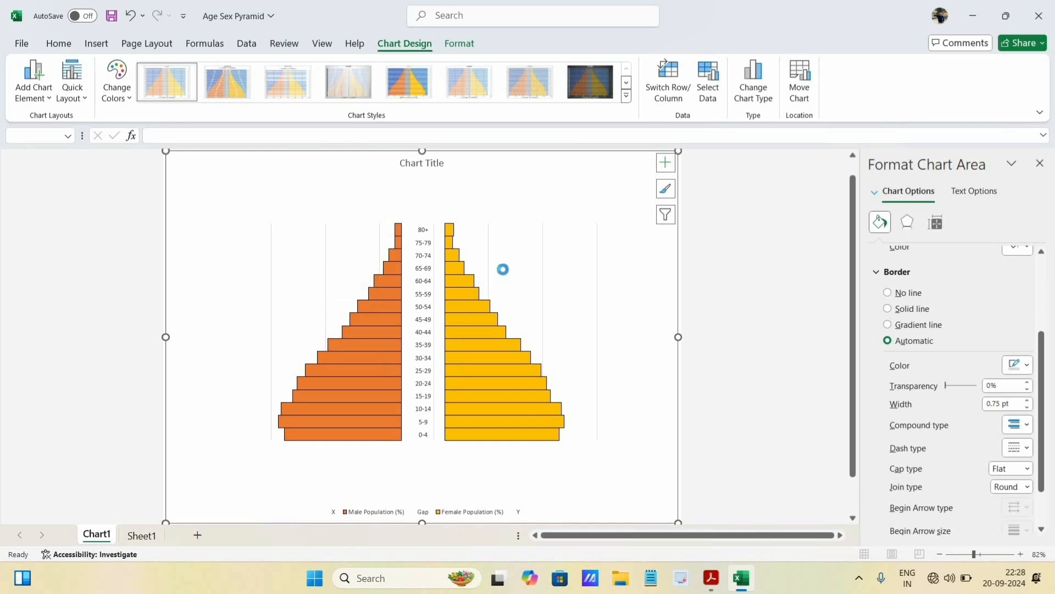
- Insert a text box above the female bars, enter 0 and line it up with the gridline beside the age labels
scroll(502, 269, "up", 2)
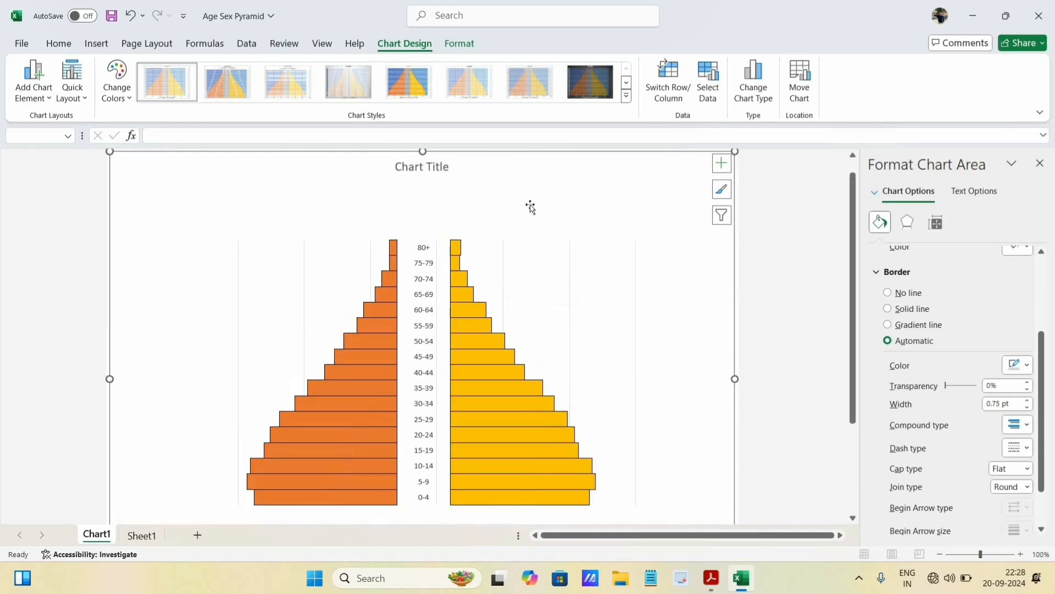
left_click(98, 44)
left_click(853, 100)
left_click_drag(434, 218, 653, 238)
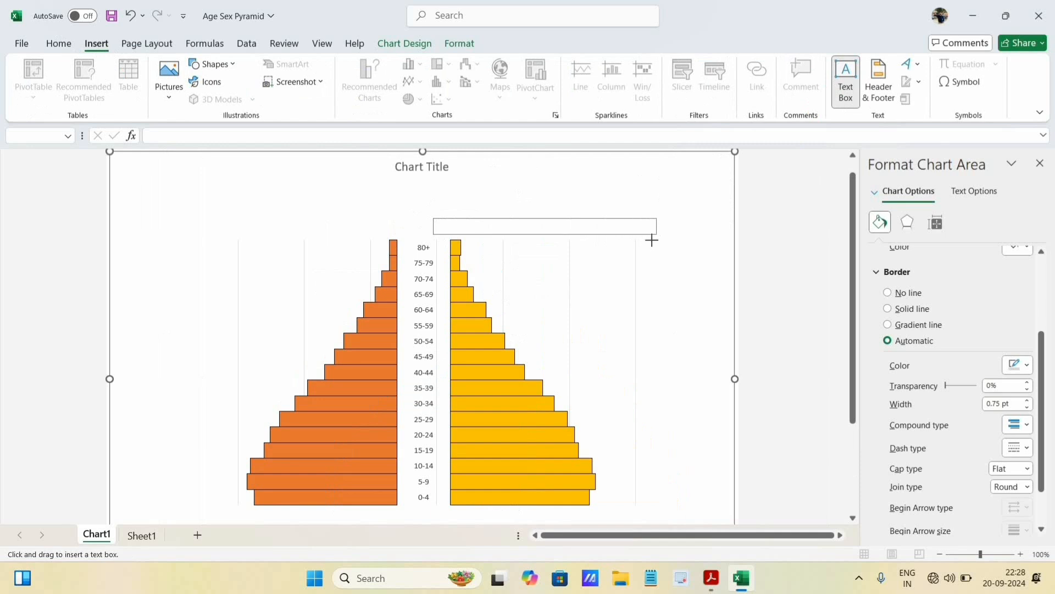
left_click(461, 234)
left_click(442, 228)
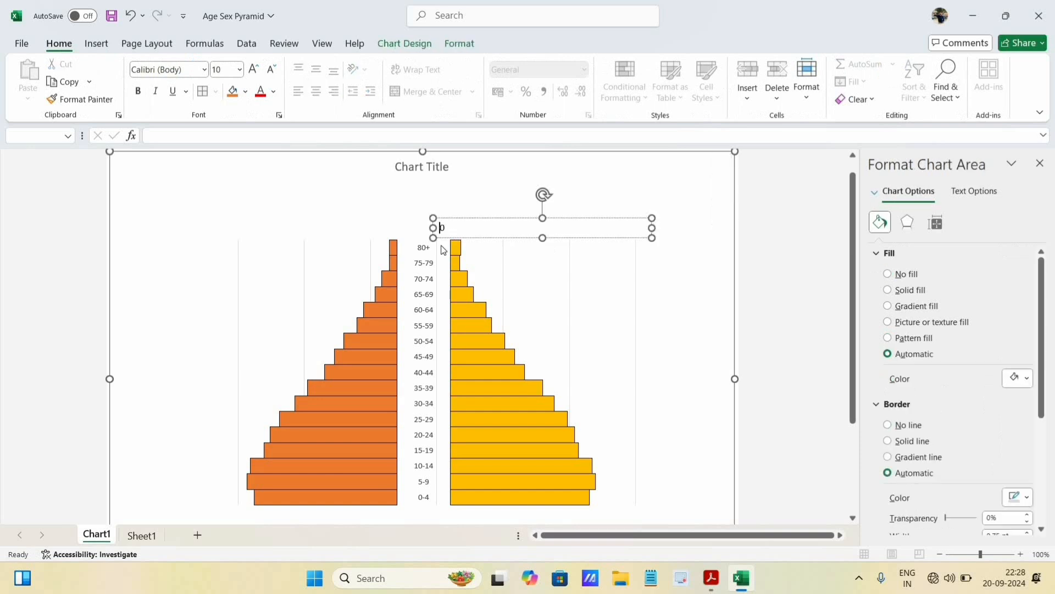
left_click_drag(491, 236, 485, 235)
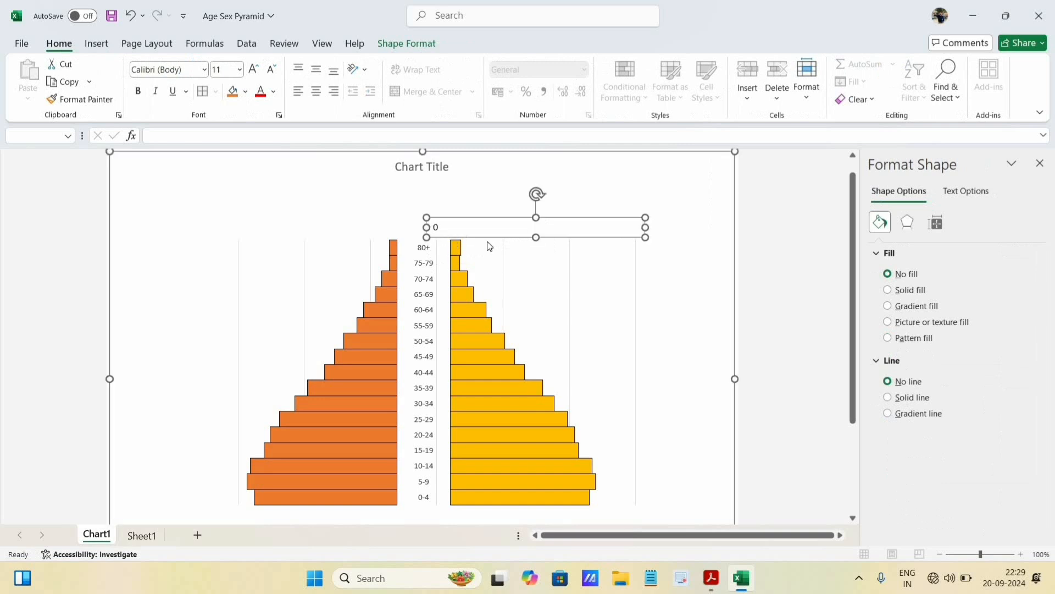
- Add 5, 10 and 15 to the text box, spaced to match the gridlines, and widen the box slightly
left_click(438, 227)
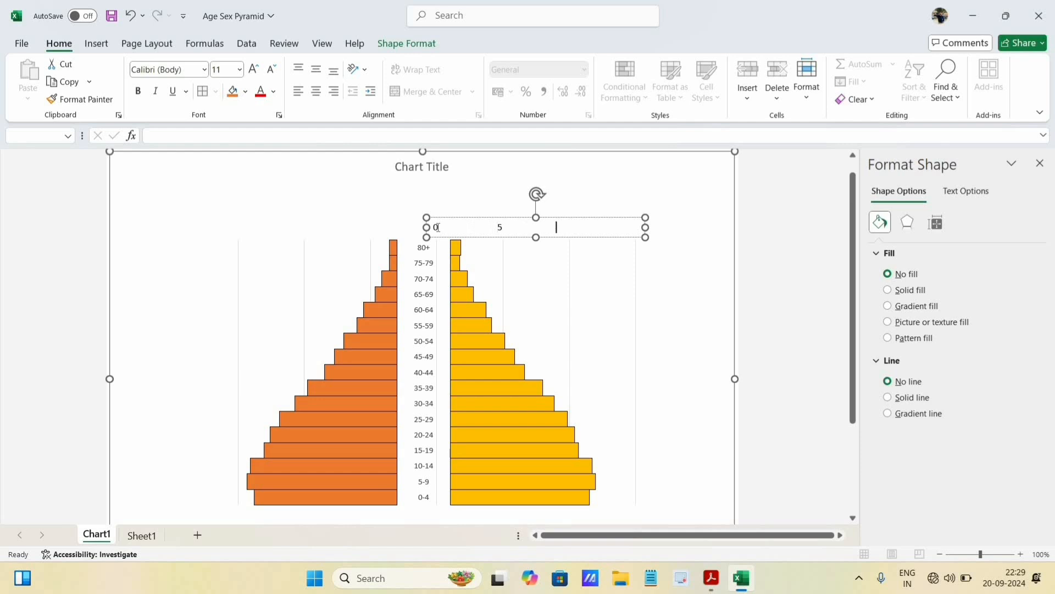
type("1015")
left_click_drag(646, 228, 652, 227)
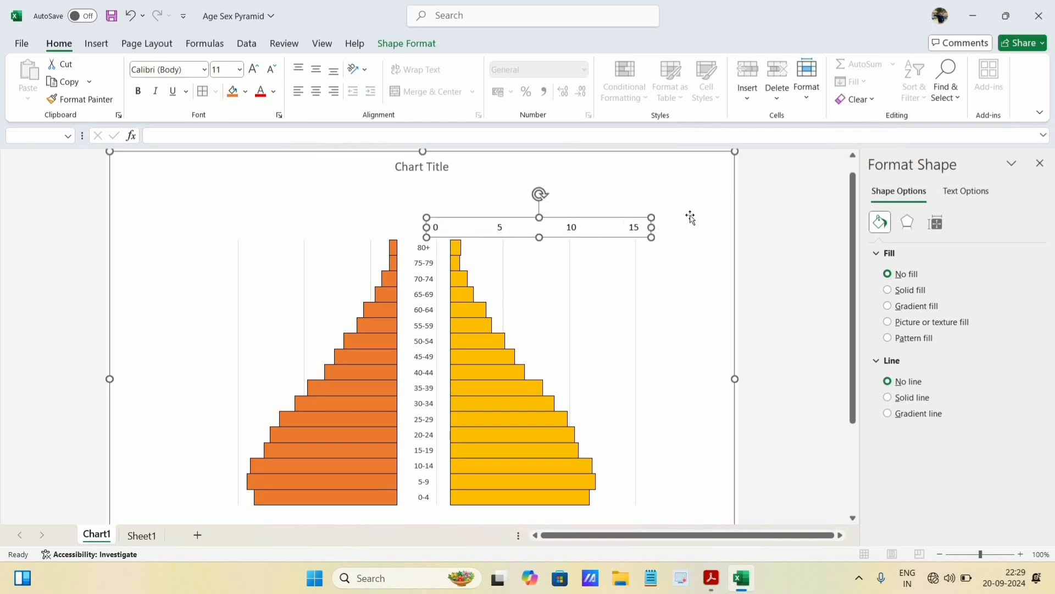
left_click(631, 227)
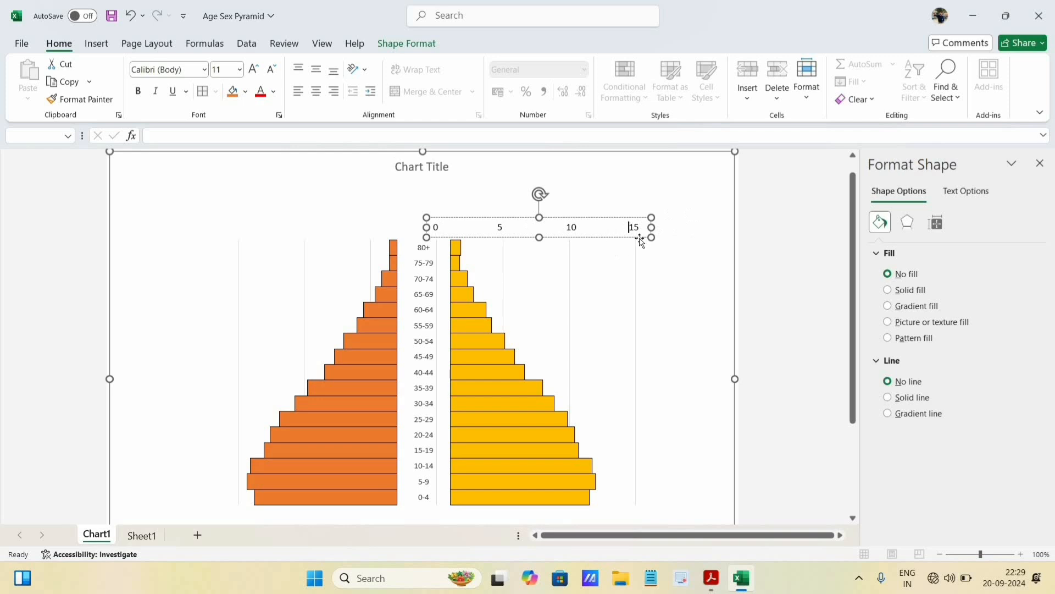
left_click(497, 273)
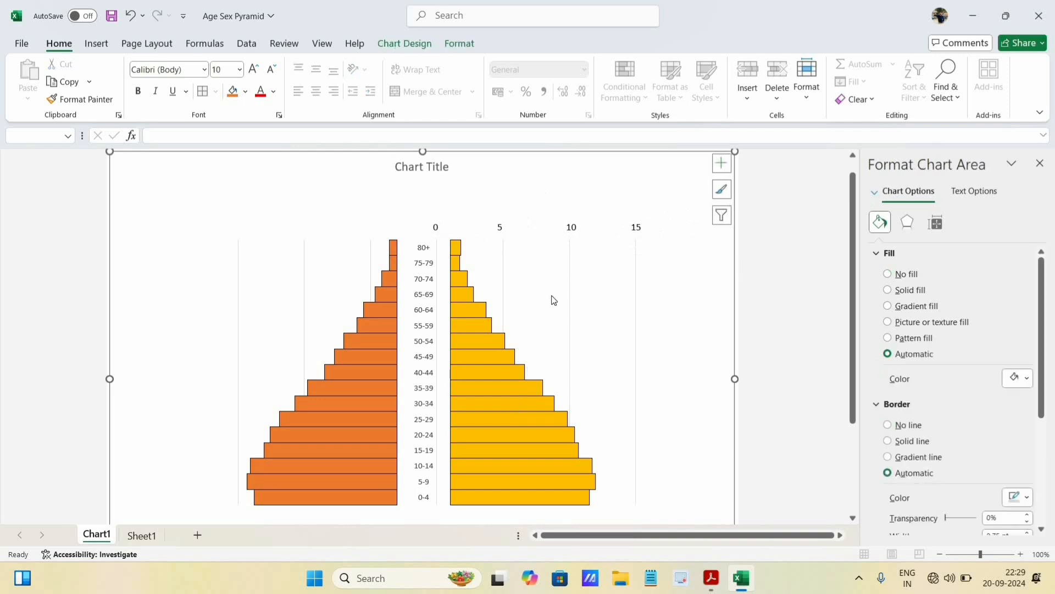
- Duplicate the 0 to 15 scale text box and place the copy directly above the original
left_click(505, 226)
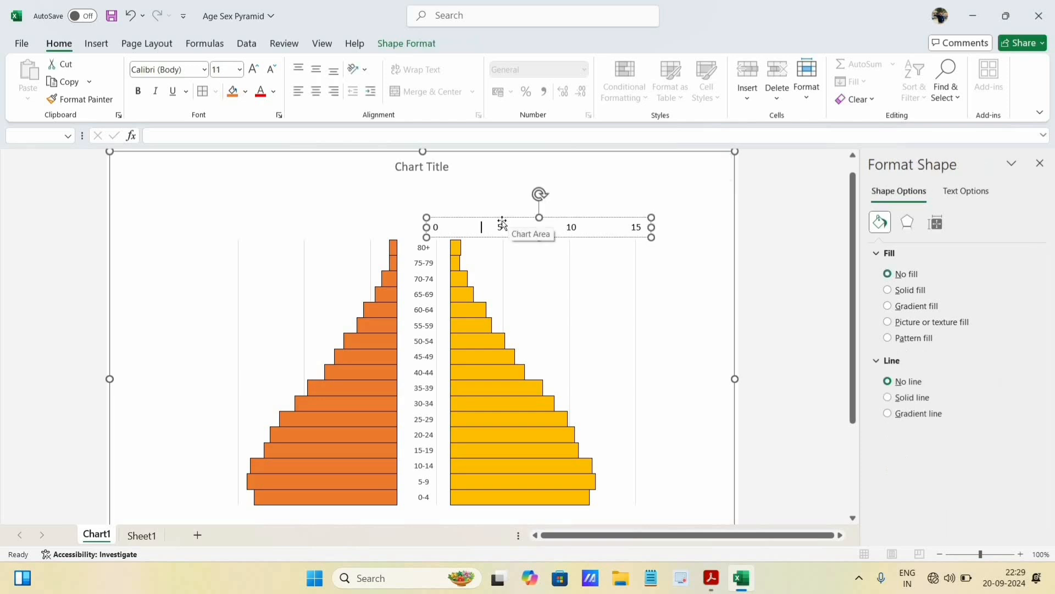
left_click(514, 220)
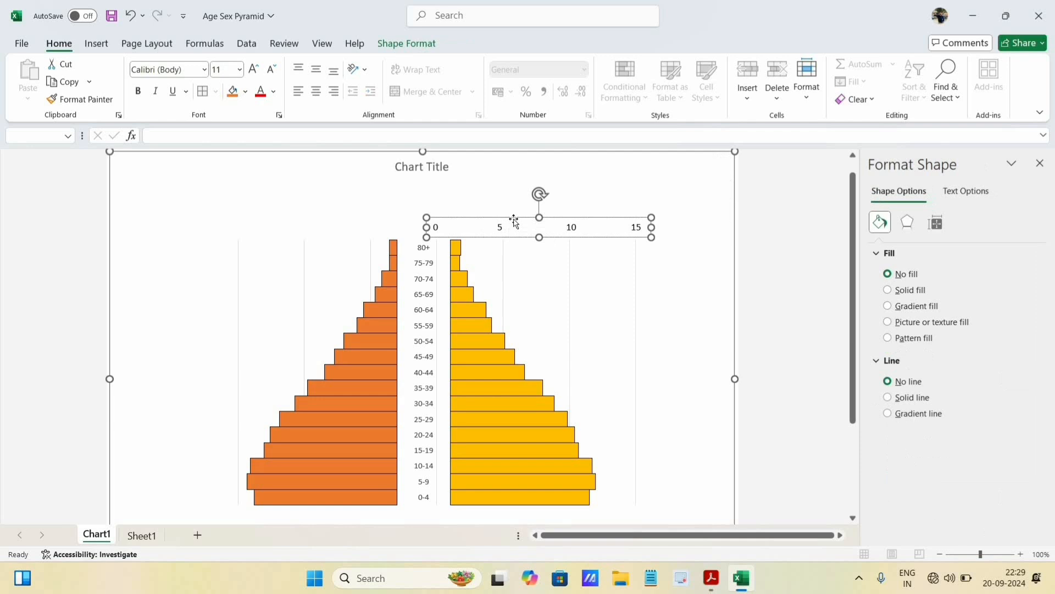
key("ctrl+c")
left_click(502, 205)
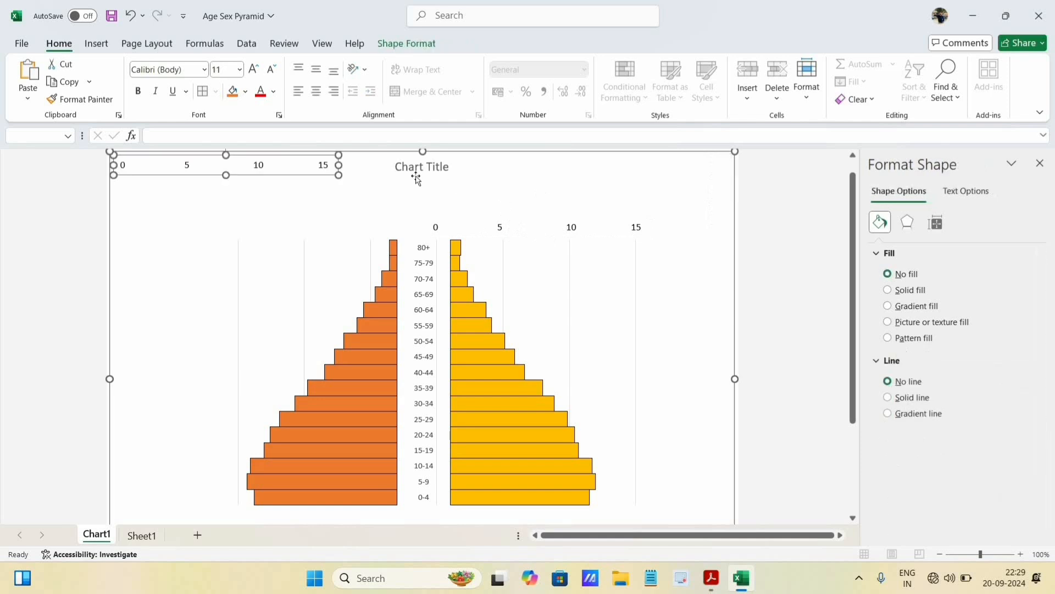
key("ctrl+v")
left_click(431, 199)
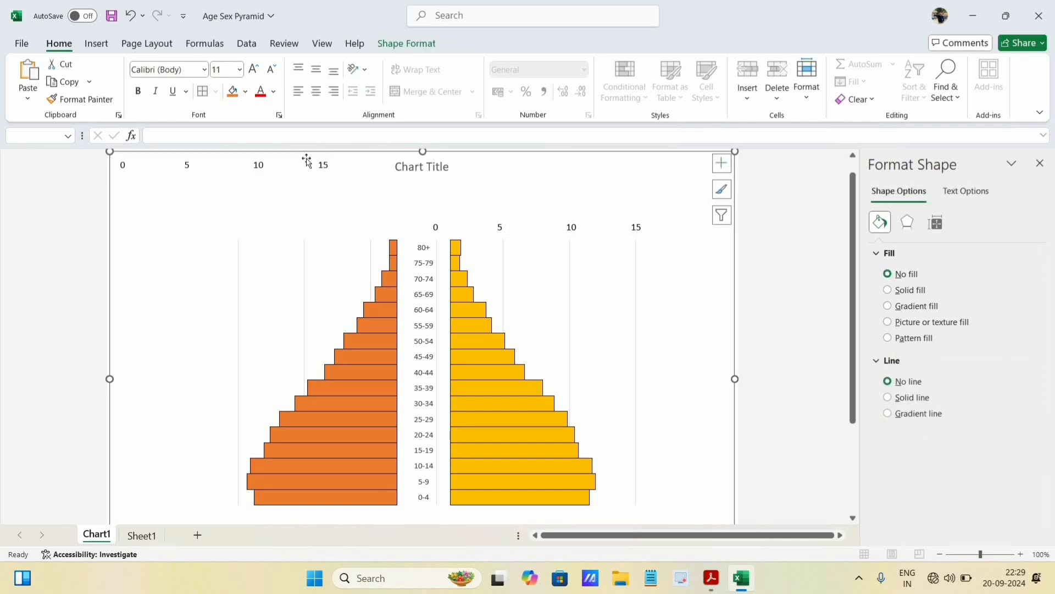
left_click(276, 169)
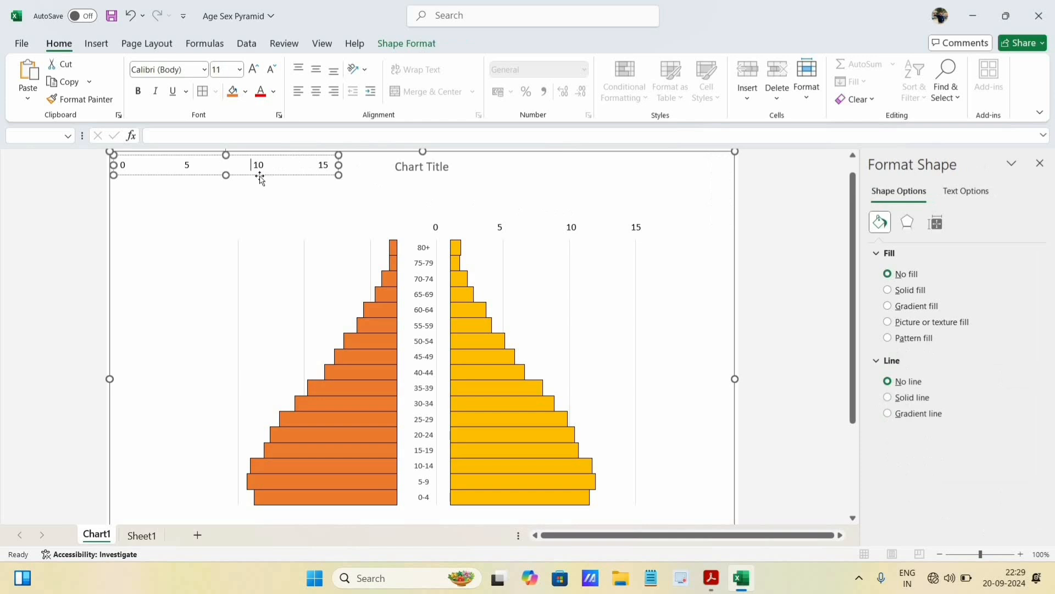
left_click_drag(411, 199, 574, 219)
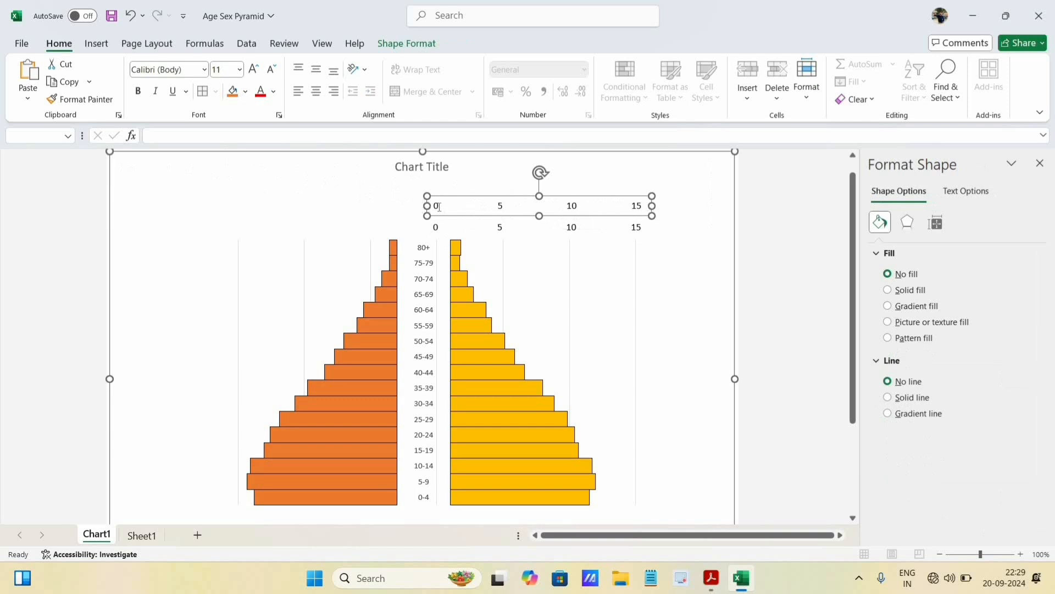
- Reverse the numbers in the copied scale so they read 15, 10, 5, 0
left_click(611, 207)
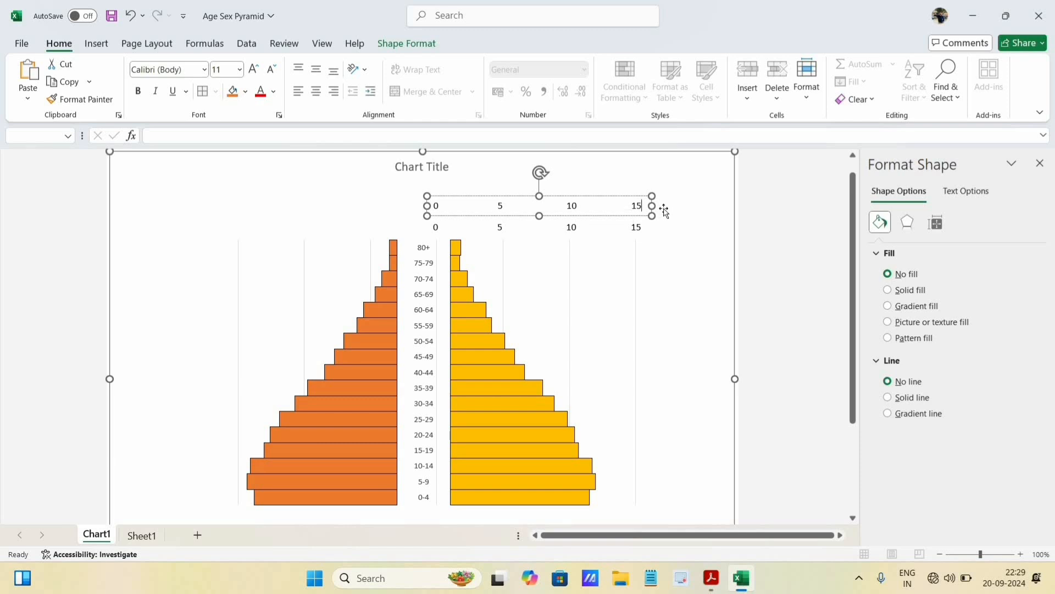
type("0")
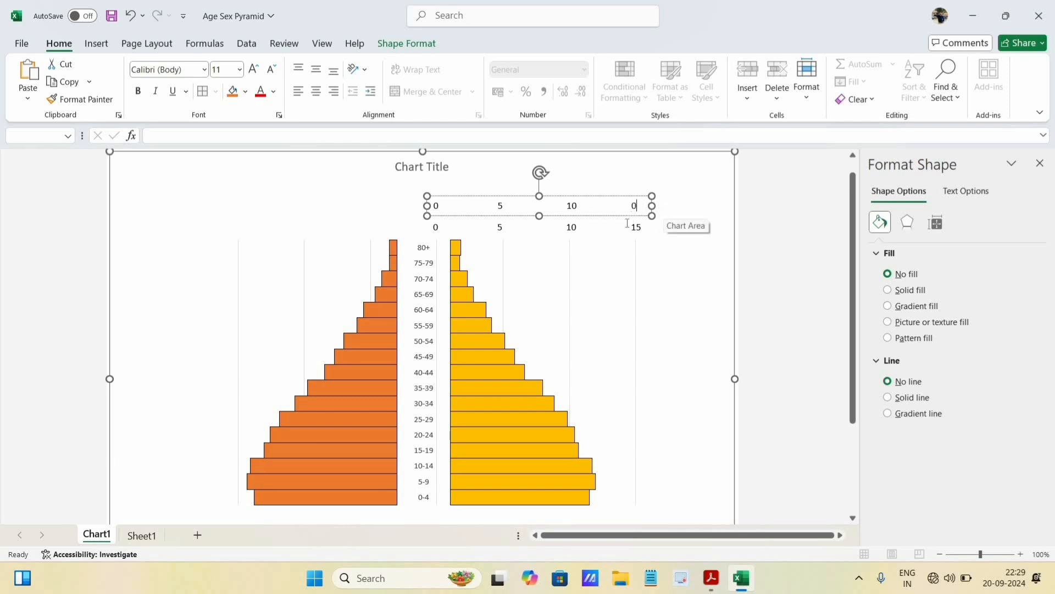
left_click(576, 205)
key("BackSpace")
key("BackSpace")
type("5")
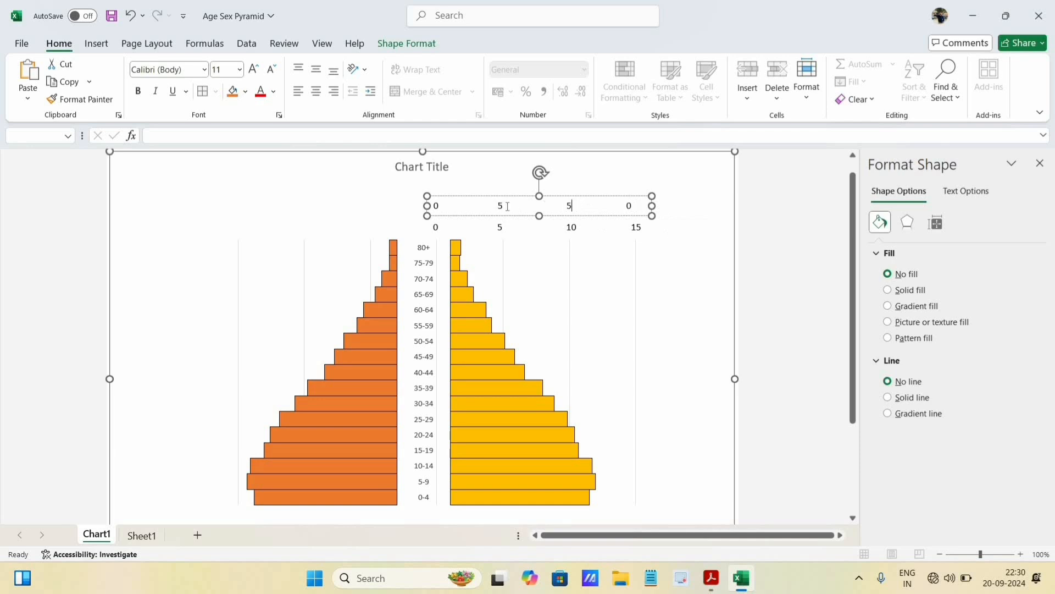
left_click(503, 207)
key("BackSpace")
type("10")
key("BackSpace")
type("15")
key("BackSpace")
key("BackSpace")
left_click(605, 203)
- Move the reversed 15 to 0 scale text box below the male bars
scroll(596, 234, "down", 1)
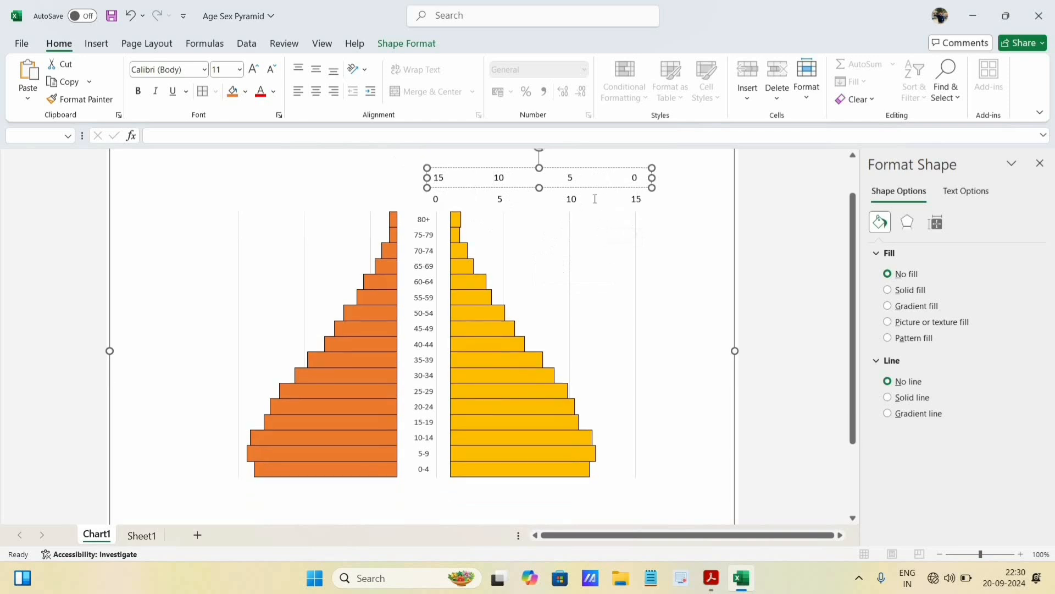
left_click_drag(517, 192, 291, 501)
key("Right")
key("Right")
key("Right")
key("Right")
key("Right")
key("Right")
key("Right")
key("Right")
key("Right")
key("Right")
left_click(291, 503)
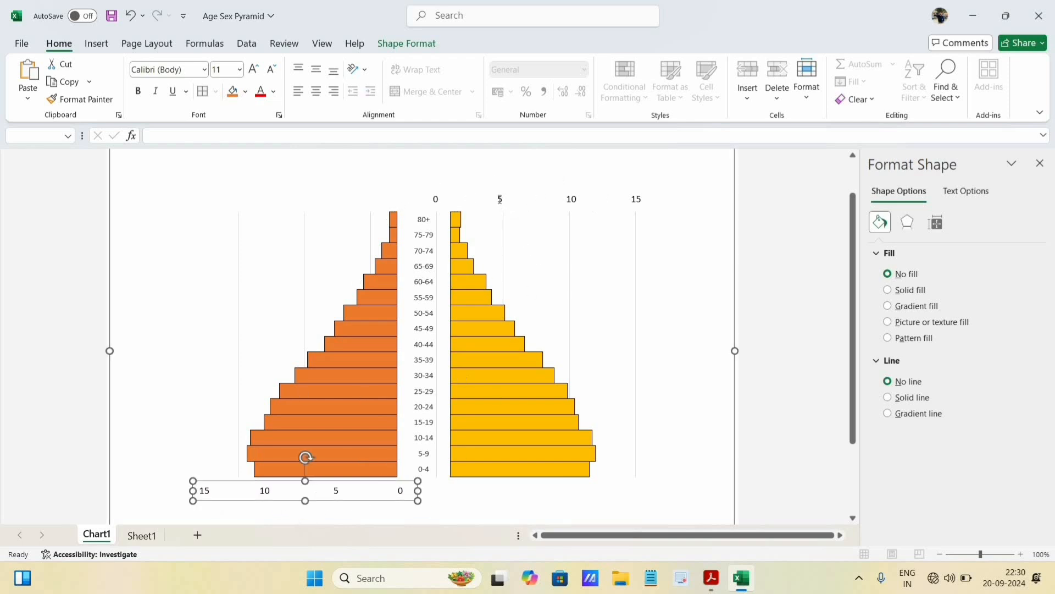
- Move the 0 to 15 scale text box below the female bars, with its 0 near the start of the bars
left_click_drag(503, 210, 523, 497)
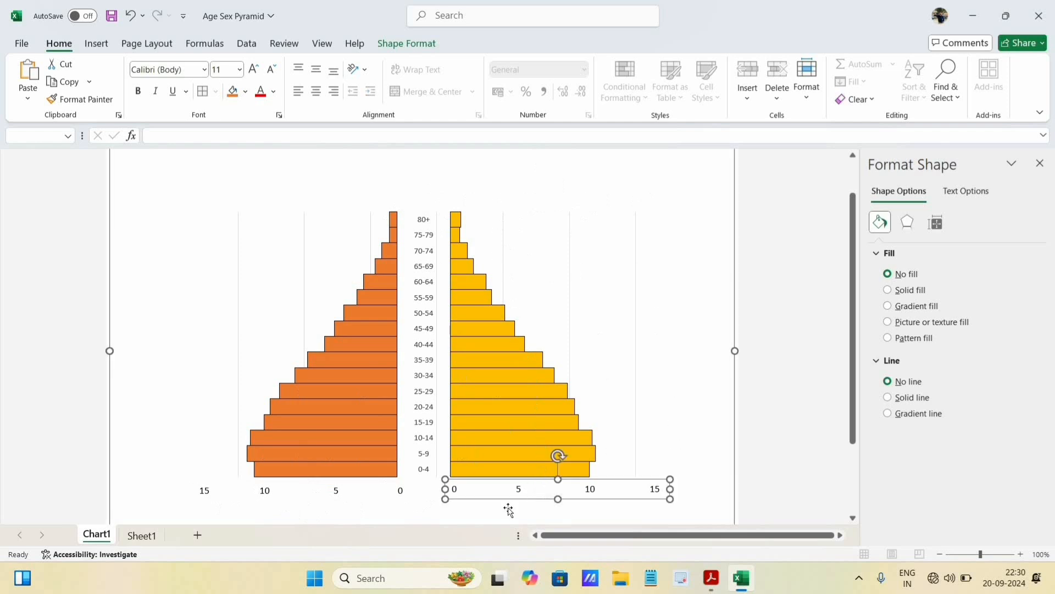
left_click_drag(498, 499, 491, 500)
left_click_drag(500, 296, 491, 262)
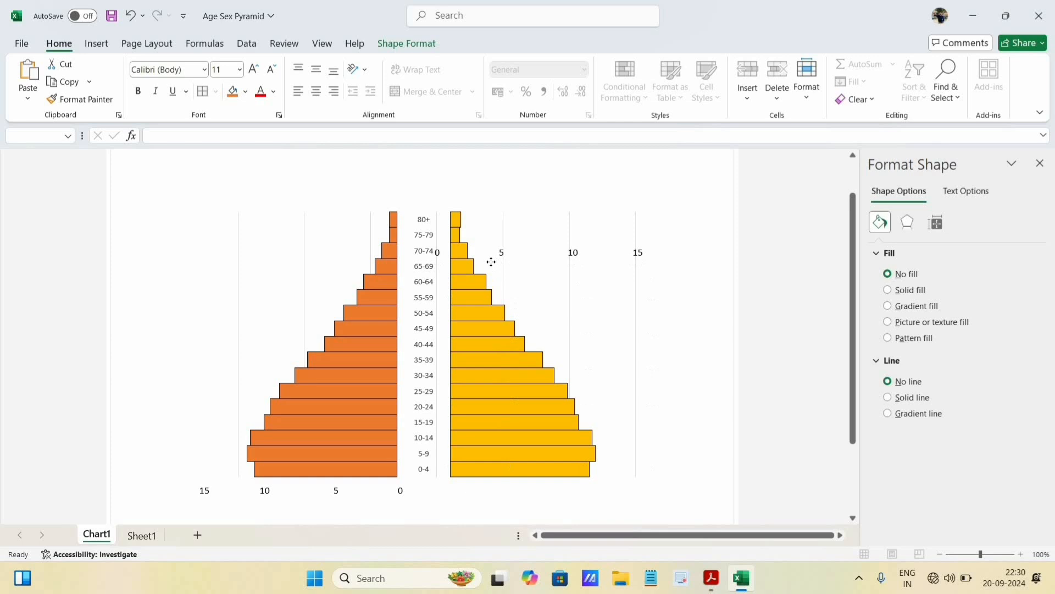
left_click_drag(548, 452, 502, 500)
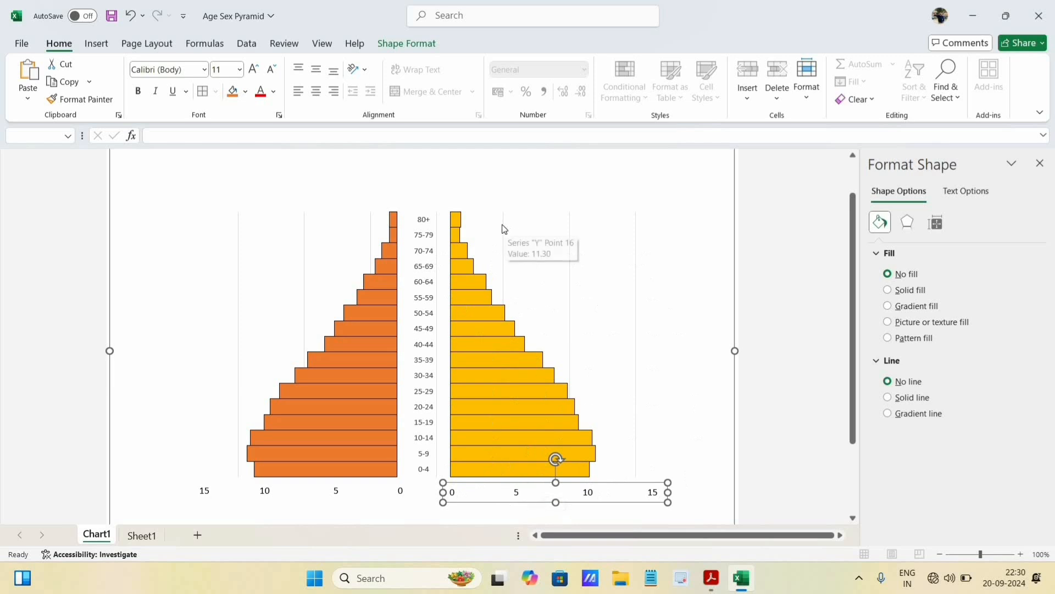
- Remove the vertical gridlines from the chart by setting the horizontal value axis major gridlines to No line
left_click(637, 224)
left_click(631, 225)
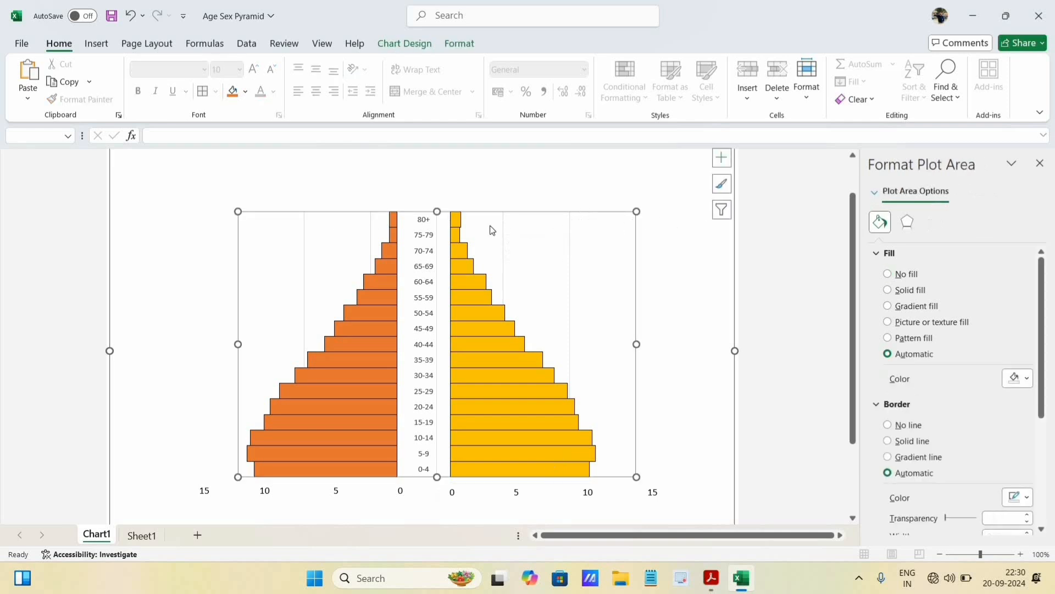
left_click(876, 197)
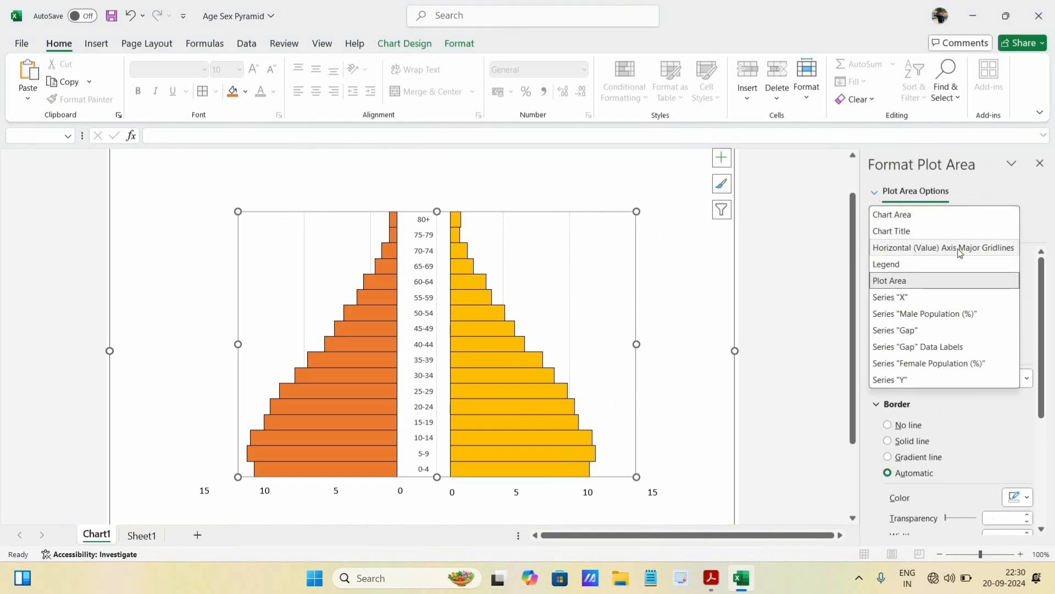
left_click(994, 249)
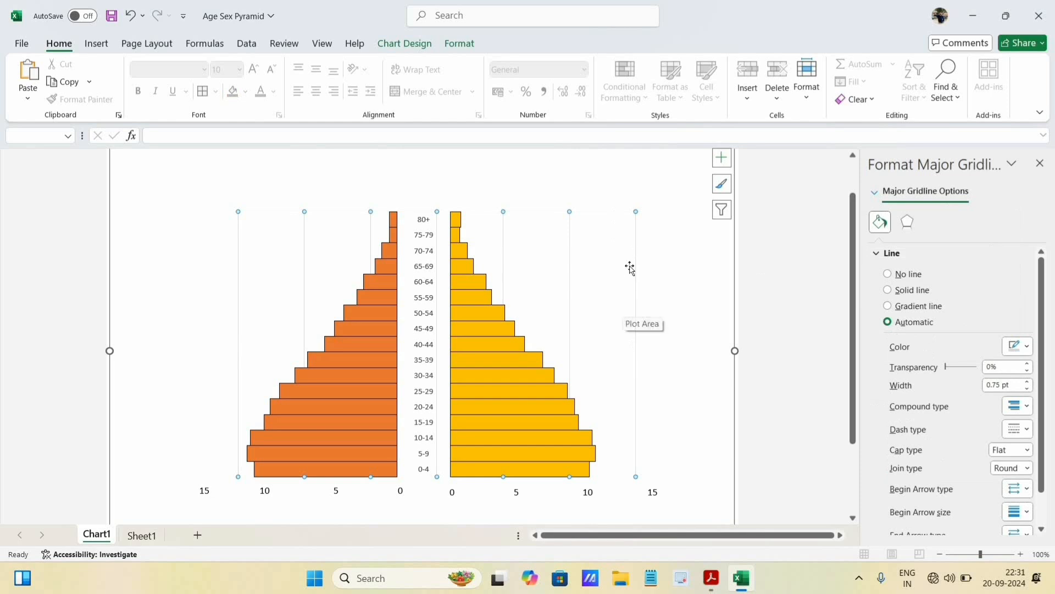
left_click(889, 274)
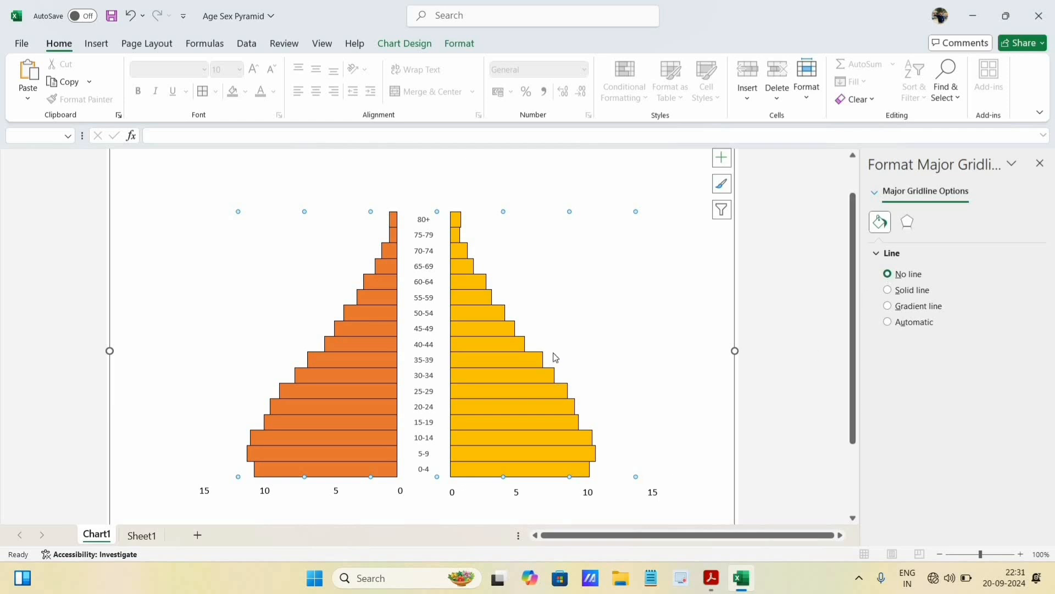
- Give the male population bars a solid fill in the standard Blue colour
left_click(358, 361)
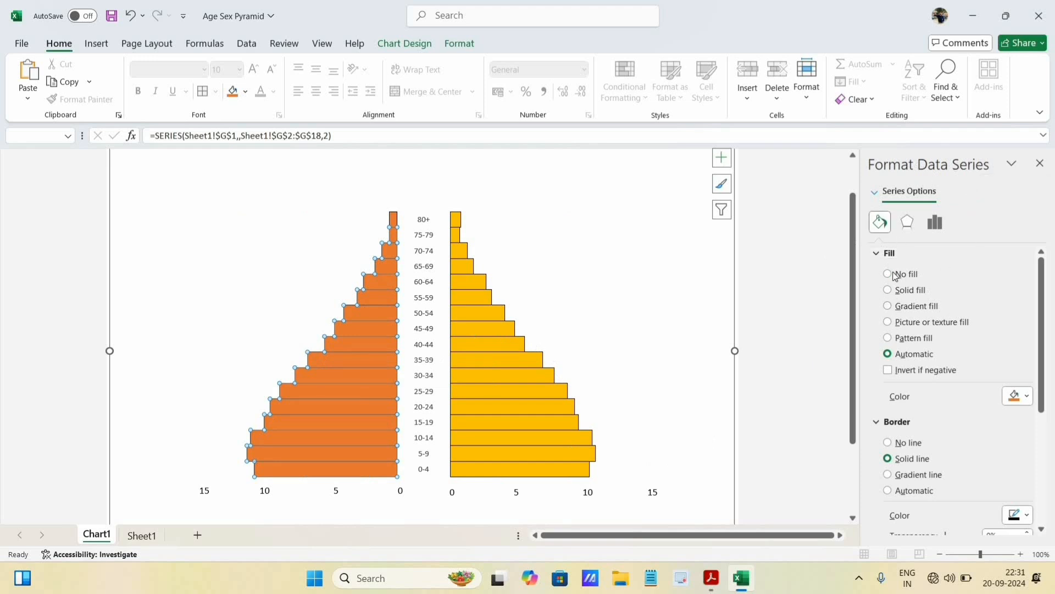
left_click(889, 291)
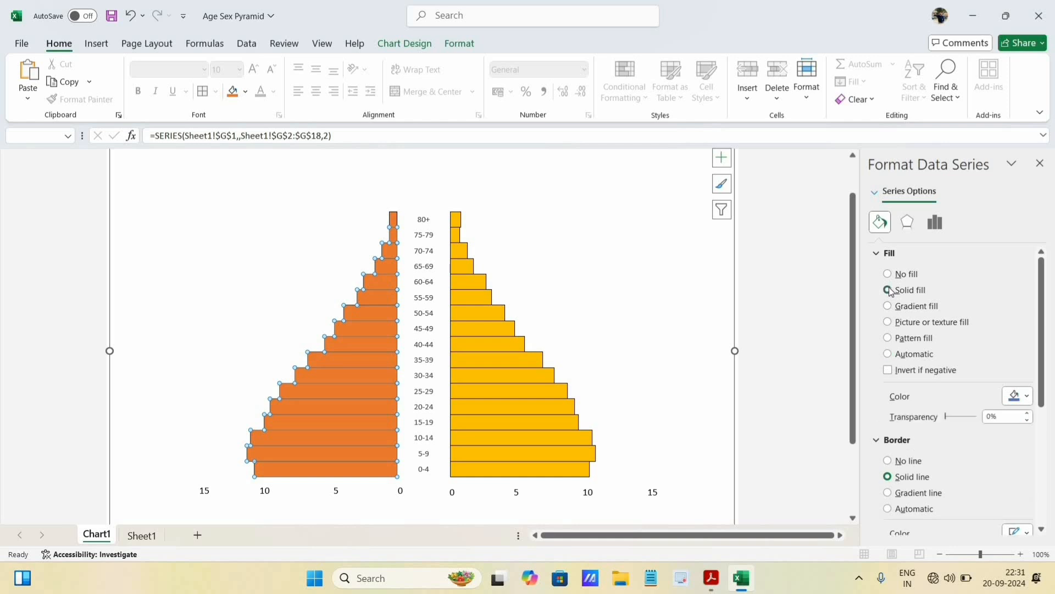
left_click(1026, 405)
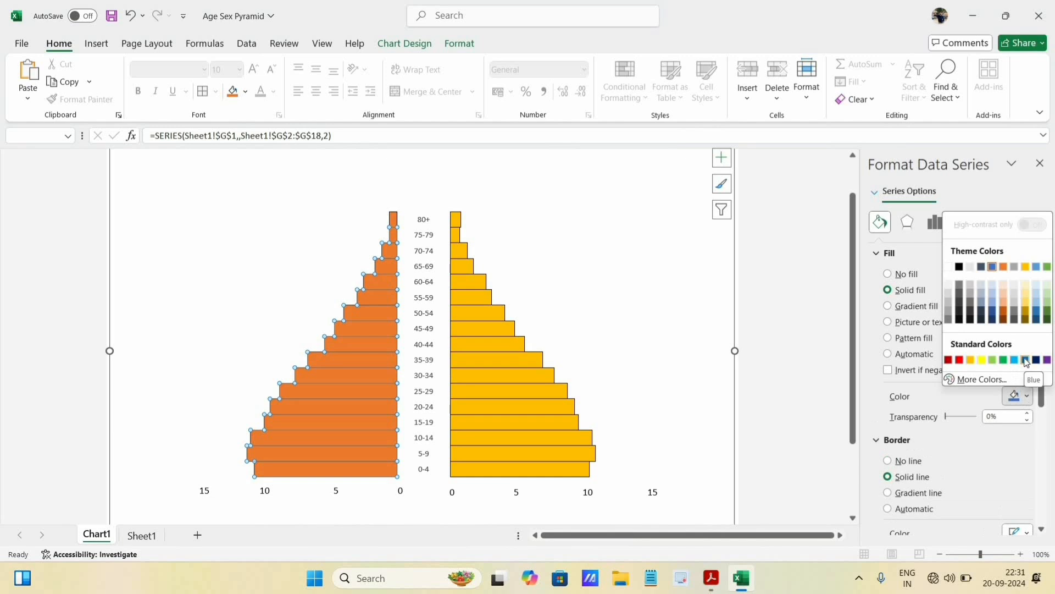
left_click(1014, 396)
- Choose a bright pink from the standard colour hexagon under More Colors as the female bars' fill
left_click(520, 381)
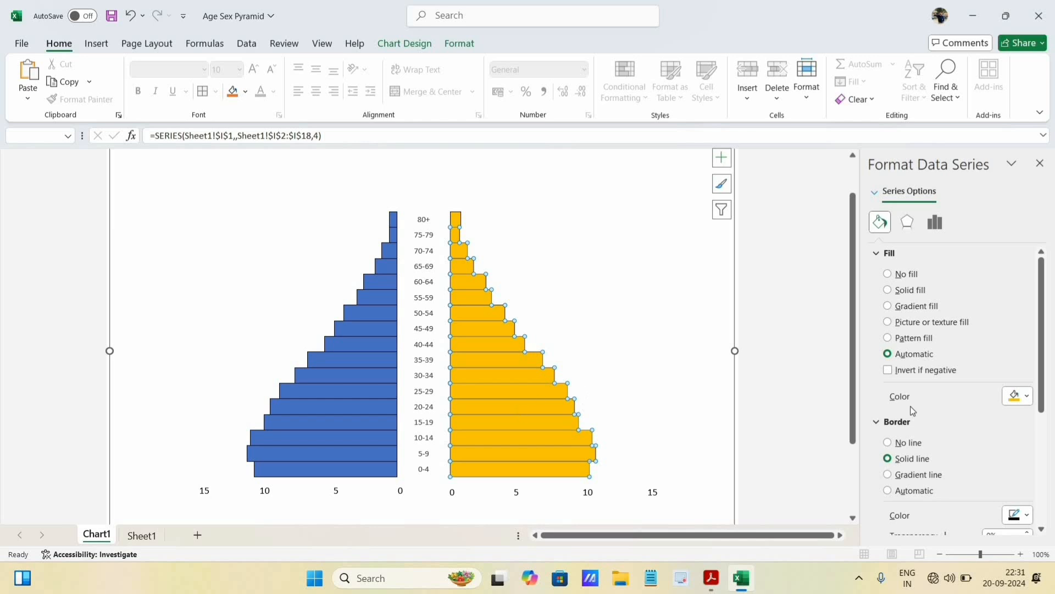
left_click(1023, 396)
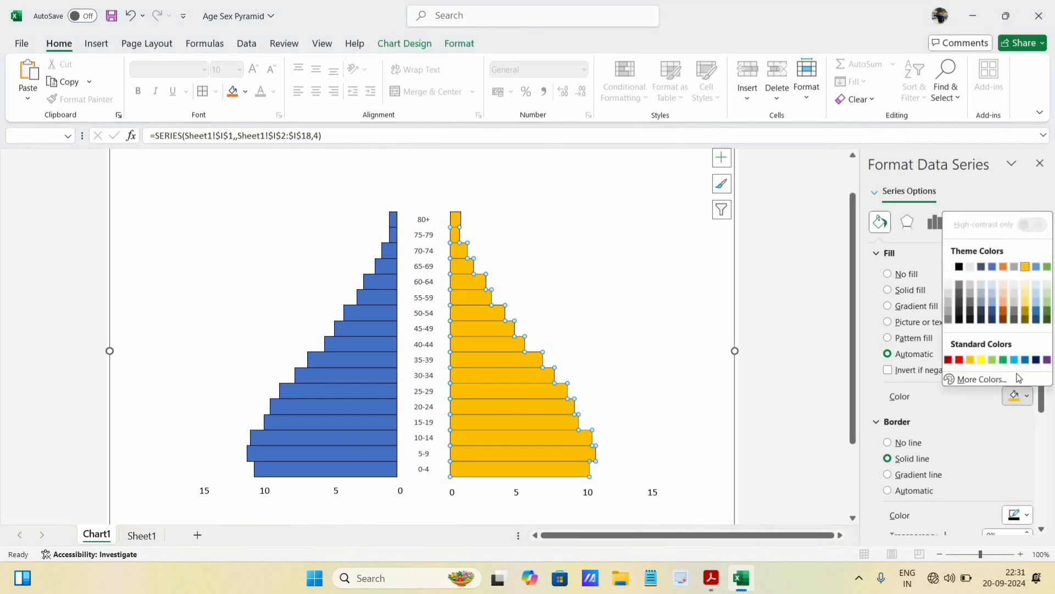
left_click(982, 380)
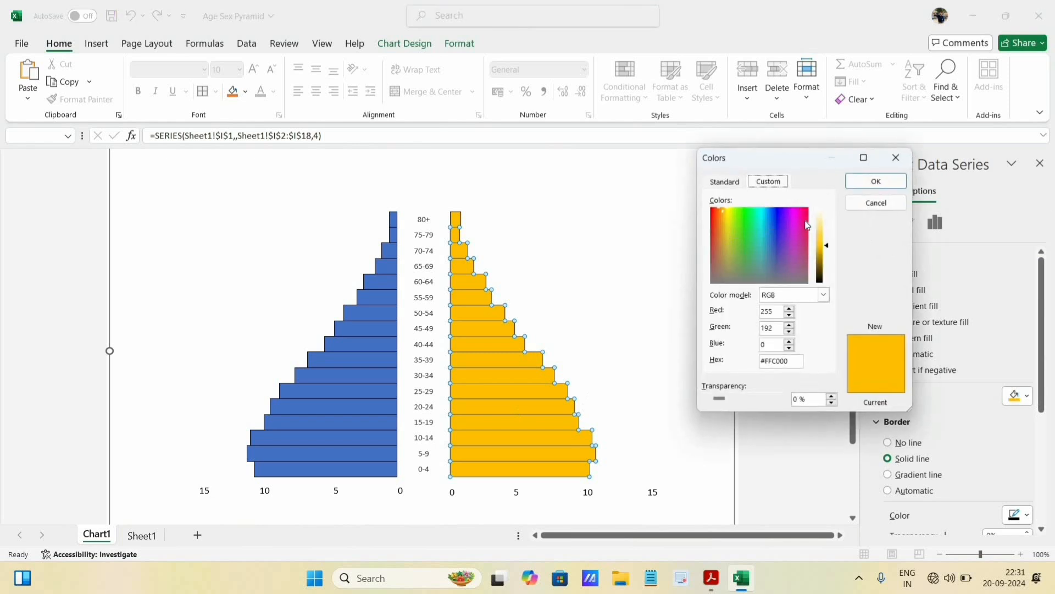
left_click(805, 220)
left_click(806, 215)
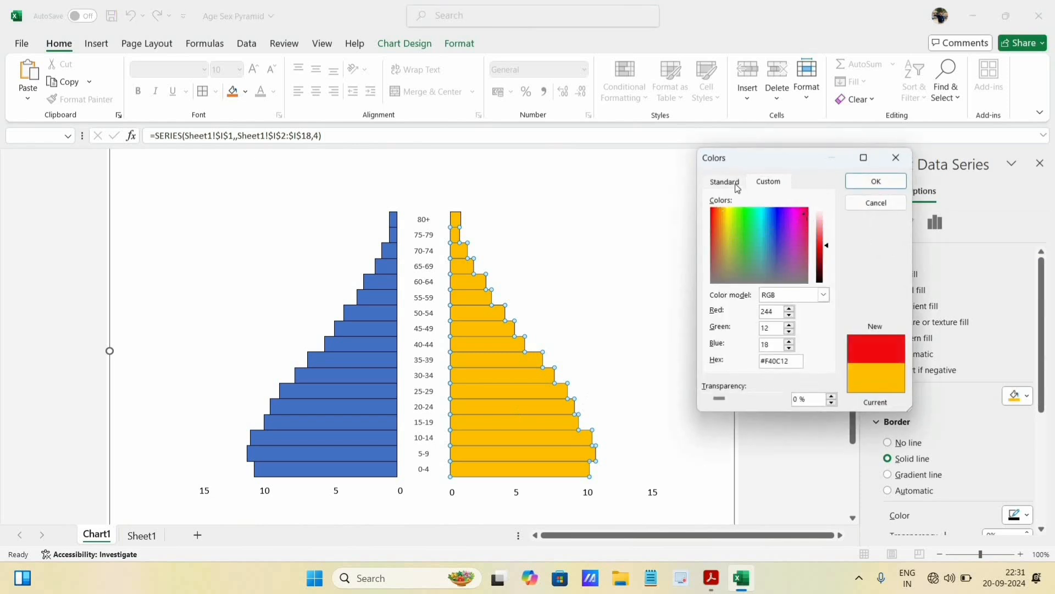
left_click(724, 182)
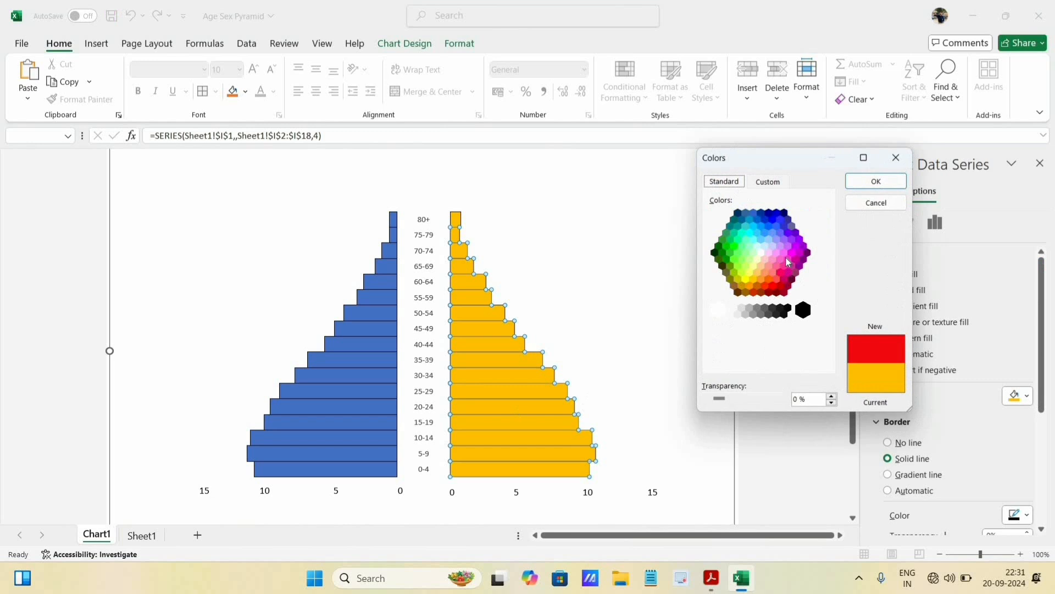
left_click(784, 253)
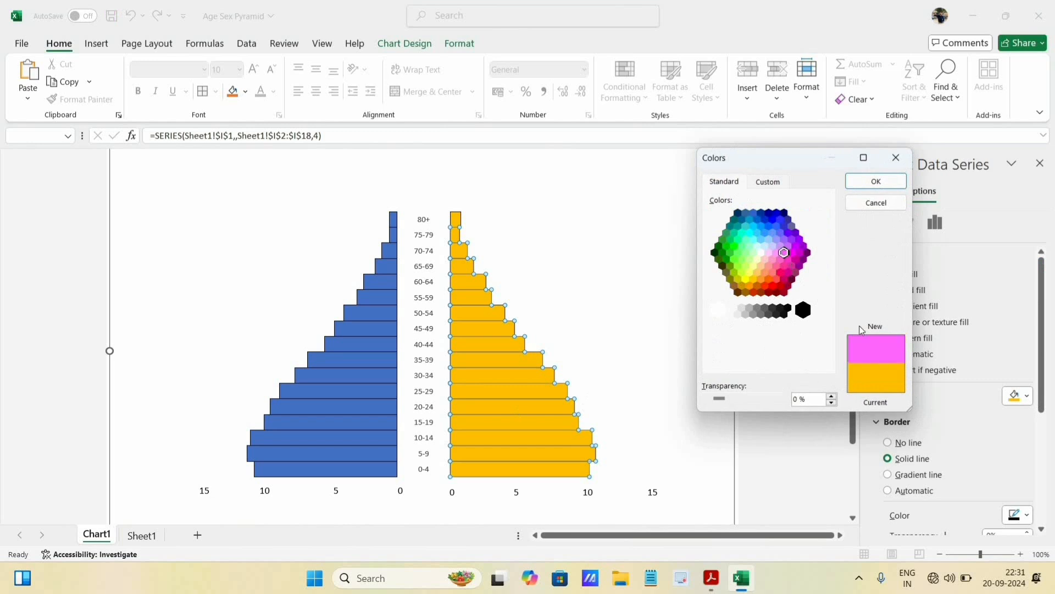
left_click(878, 182)
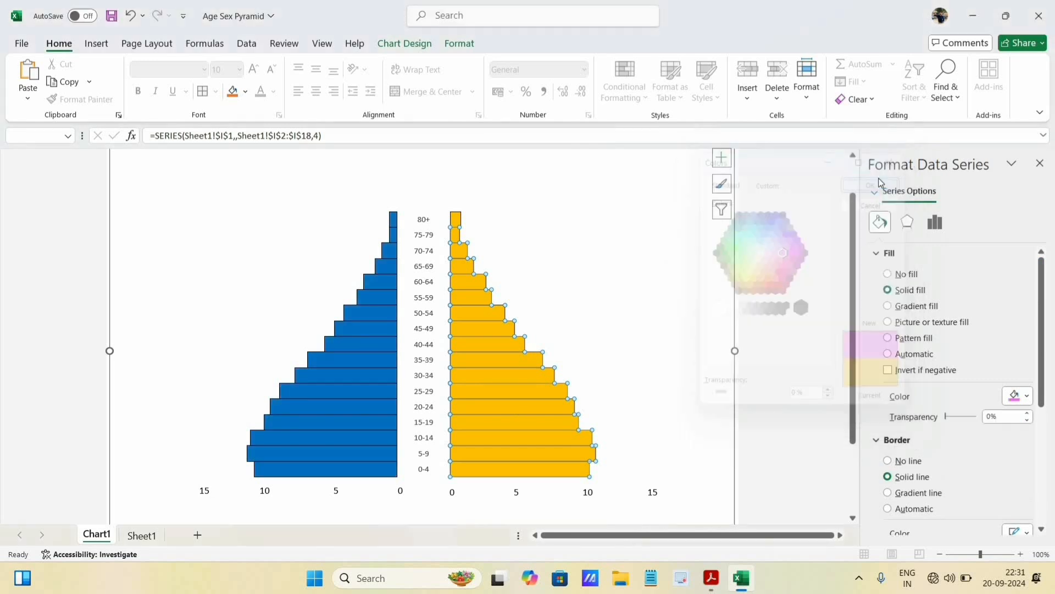
- Reselect the whole female series and apply the recently used pink as its fill colour
left_click(488, 363)
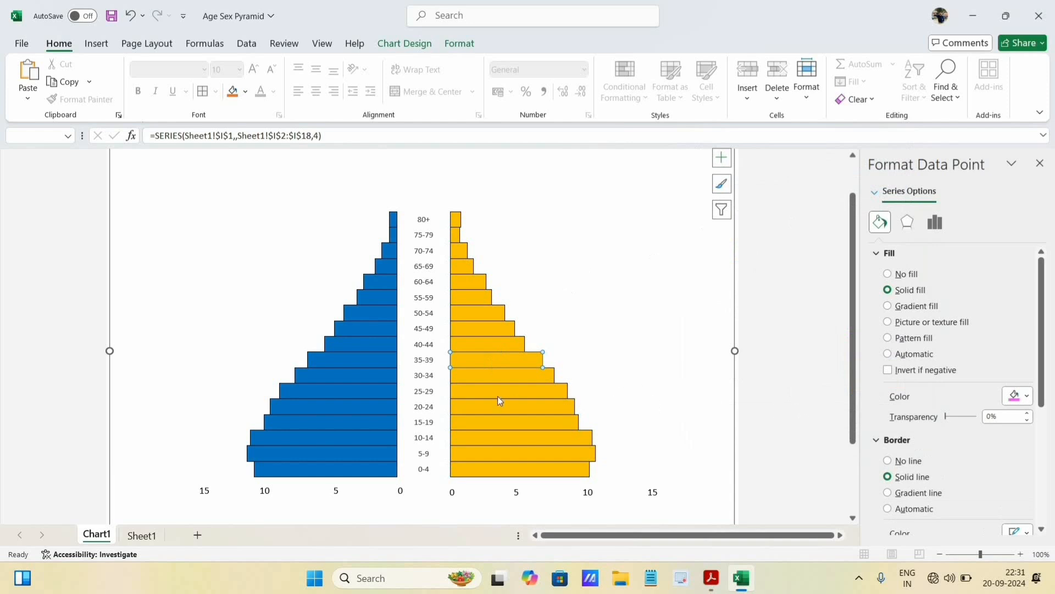
left_click(483, 329)
left_click(495, 325)
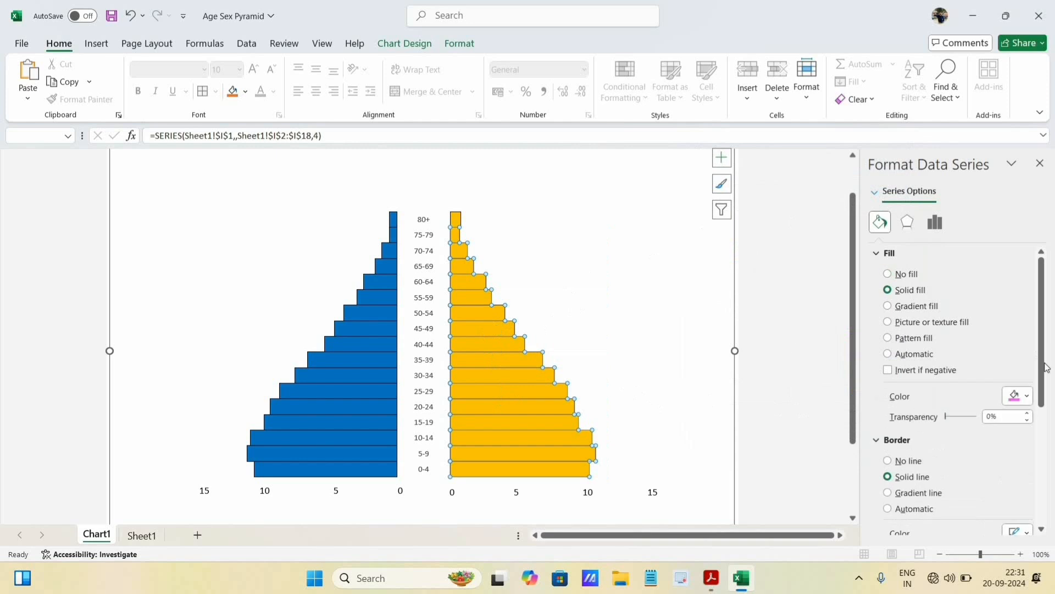
left_click(1019, 395)
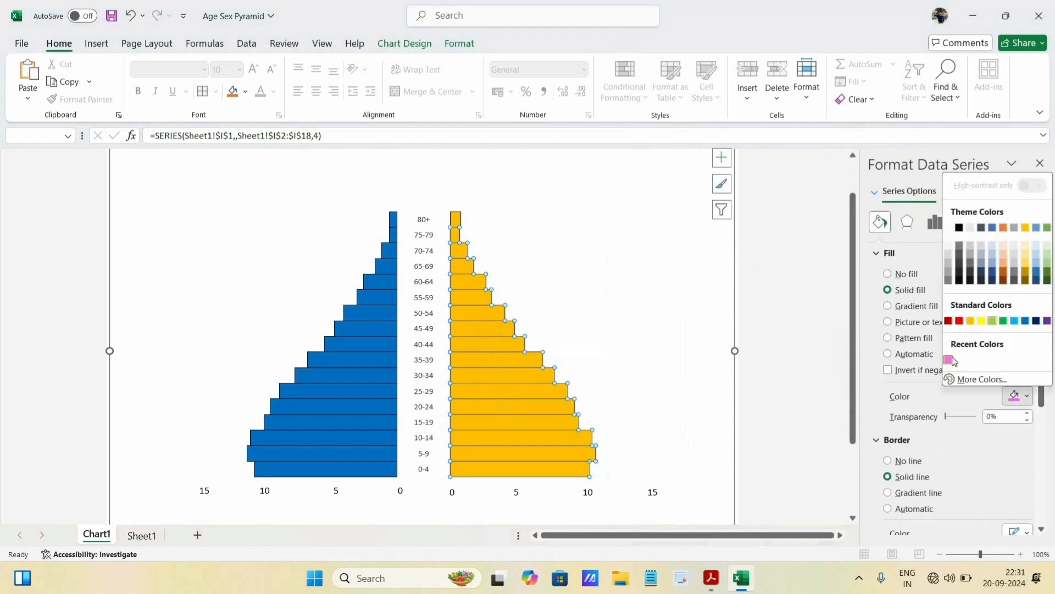
left_click(951, 359)
left_click(628, 352)
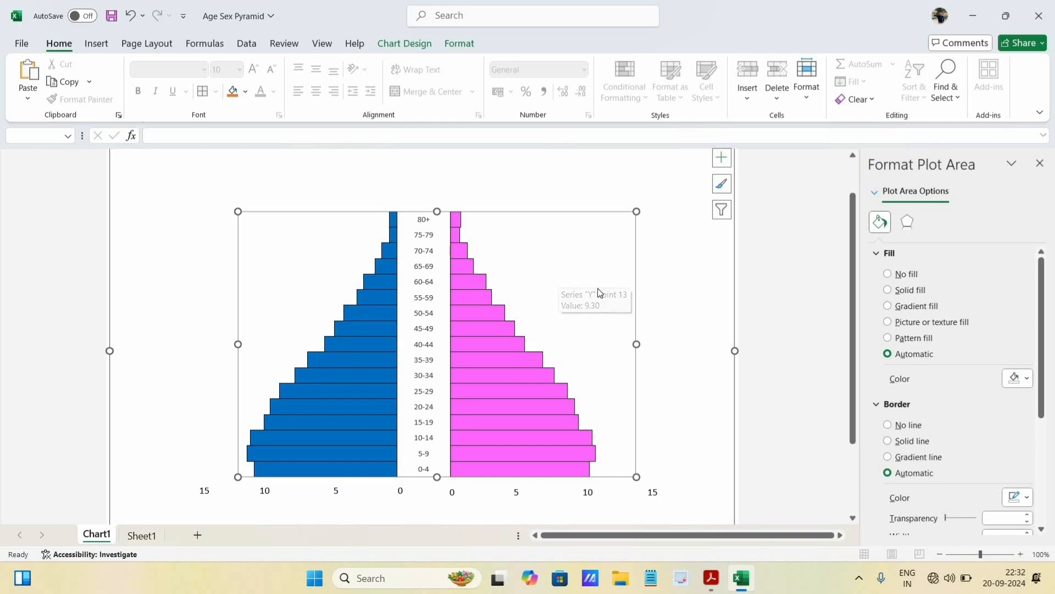
- Draw a wide text box just below the percentage scales, spanning both the male and female sides
scroll(596, 292, "down", 2)
scroll(601, 279, "down", 1)
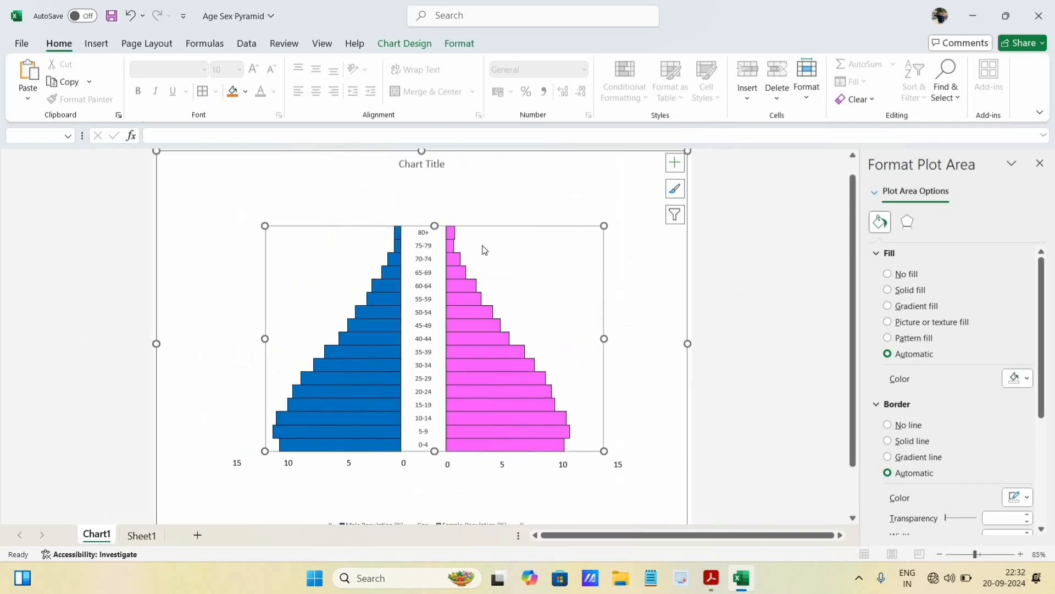
scroll(440, 286, "down", 2)
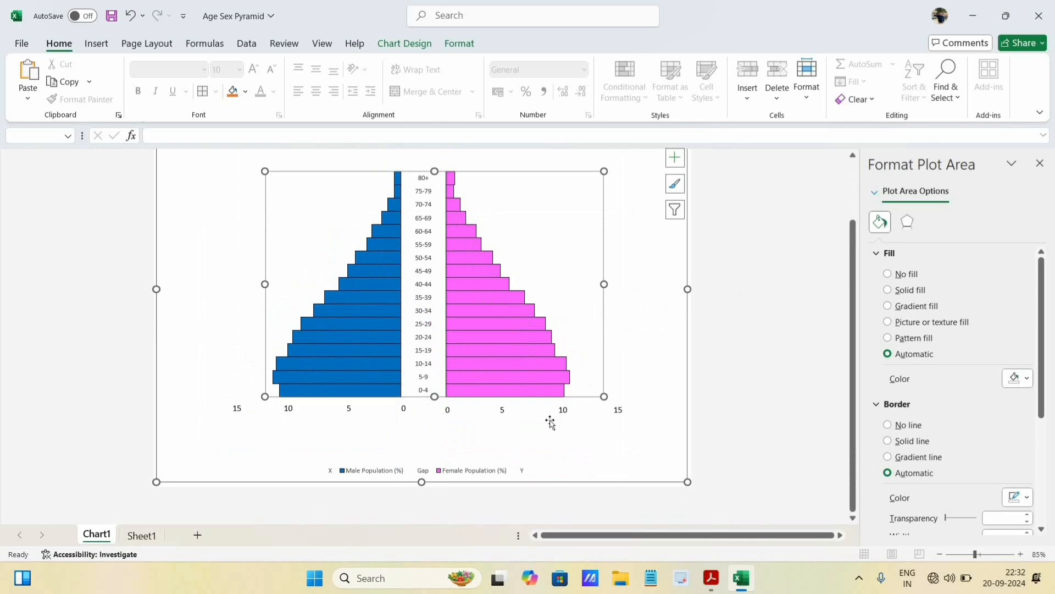
left_click(499, 422)
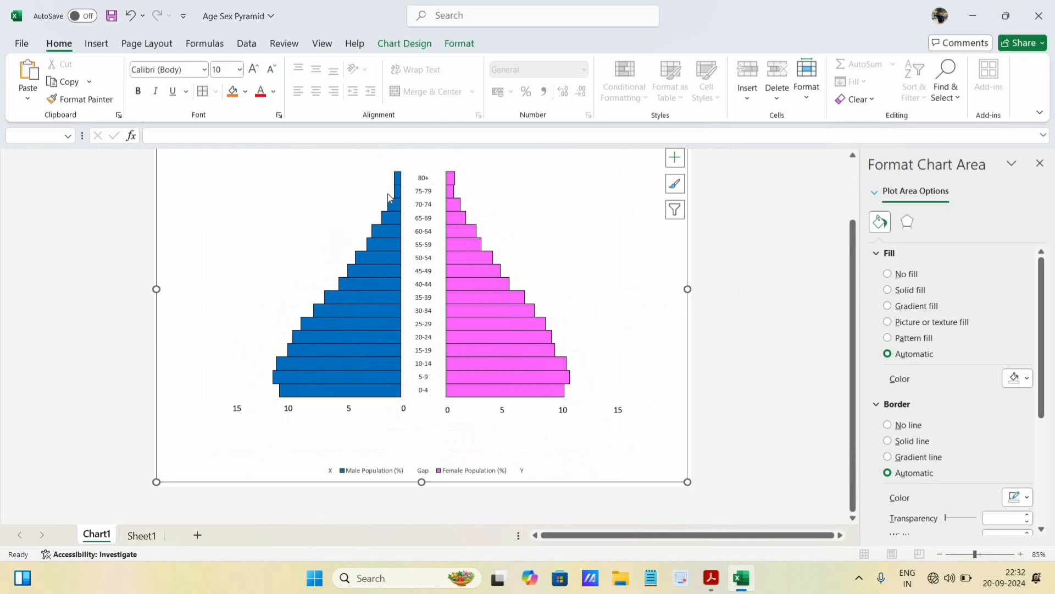
left_click(96, 44)
left_click(846, 82)
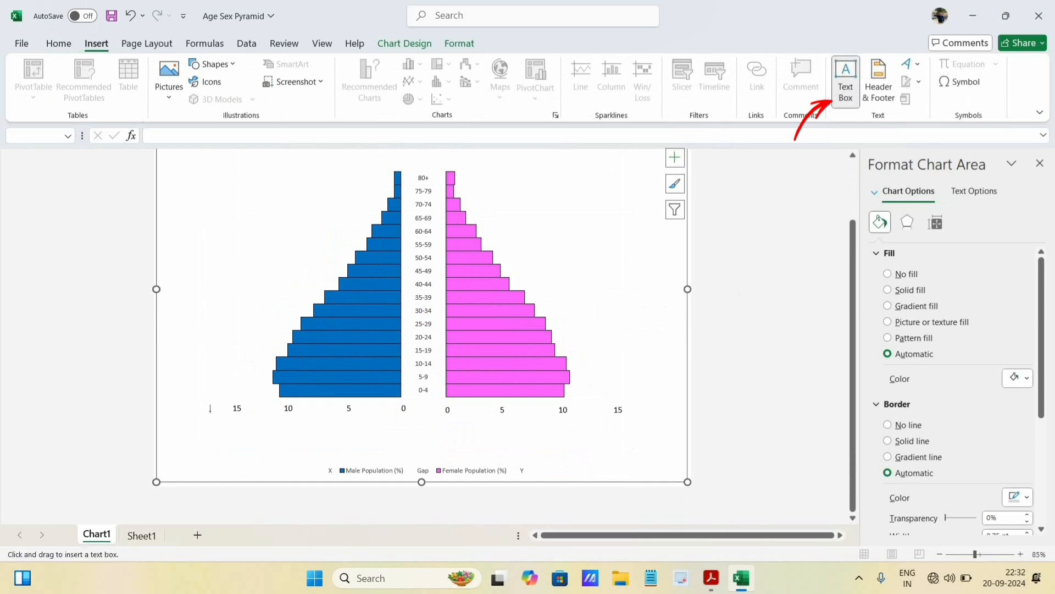
left_click_drag(202, 418, 648, 436)
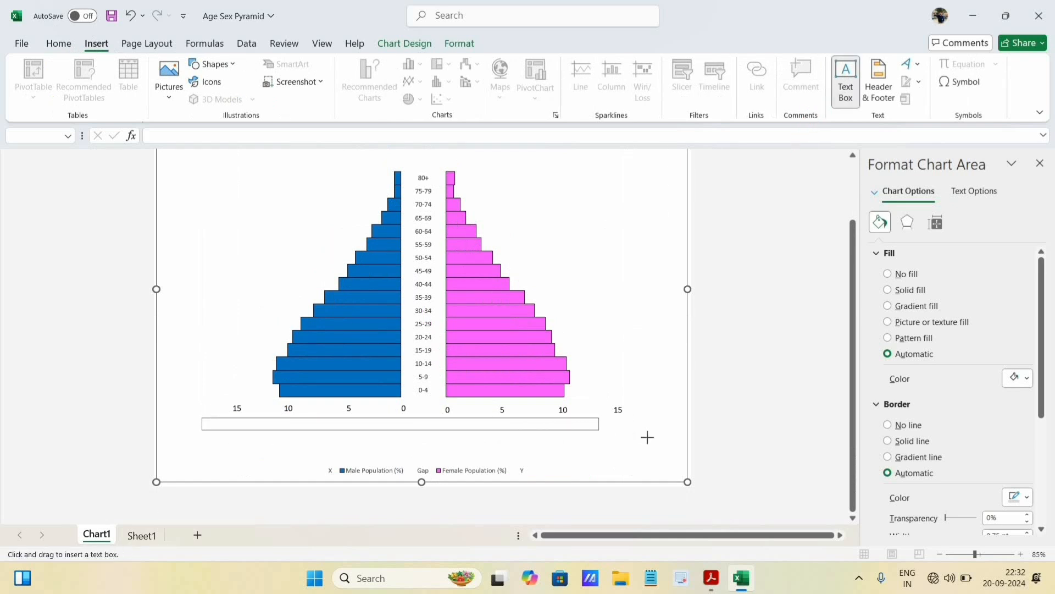